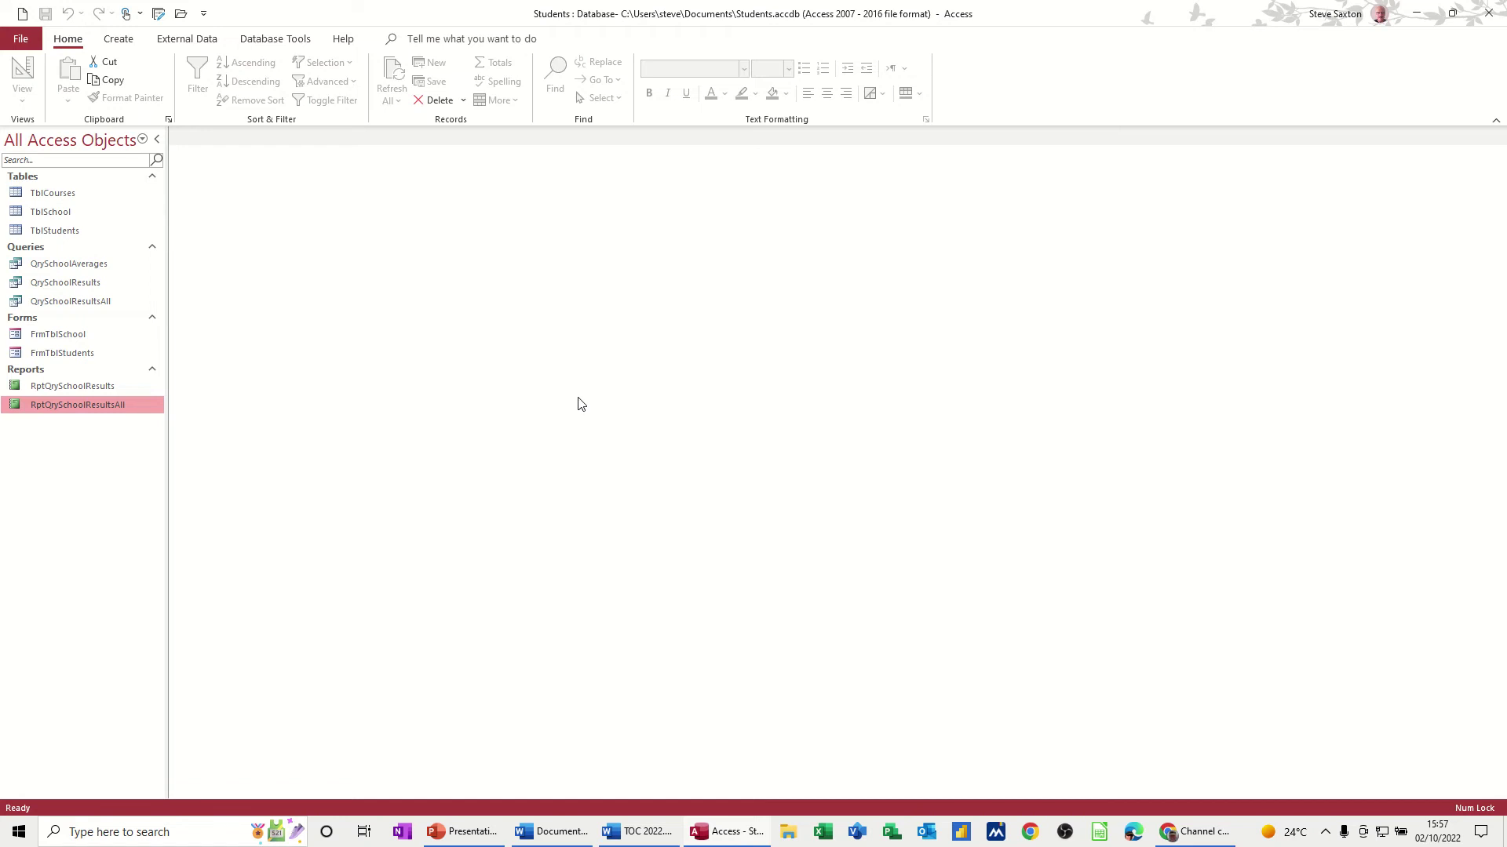
Open the TblCourses, TblSchool and TblStudents tables.
double_click(68, 195)
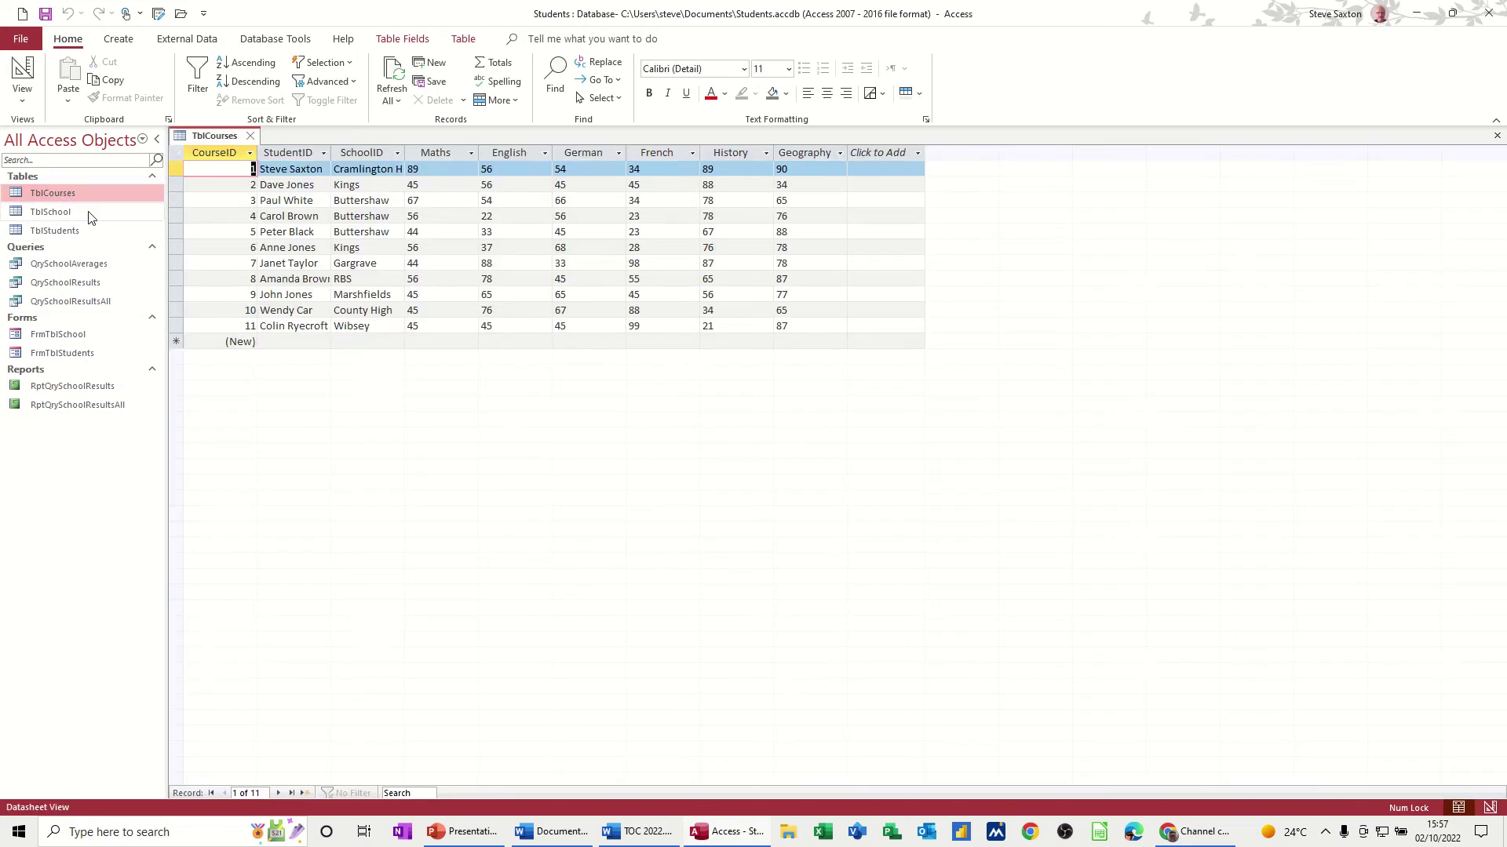
double_click(77, 217)
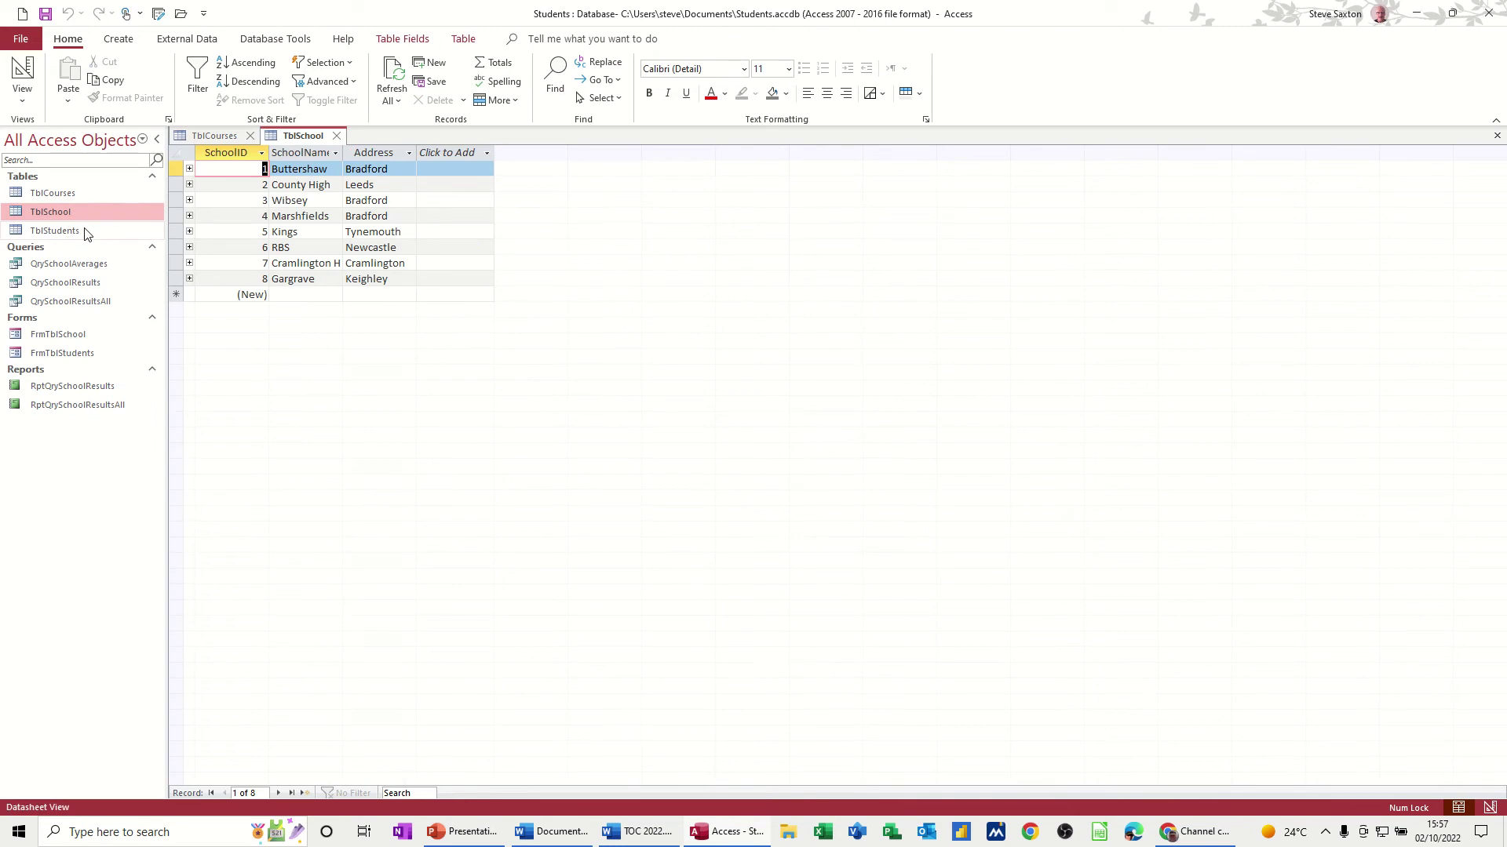
click(83, 229)
double_click(83, 227)
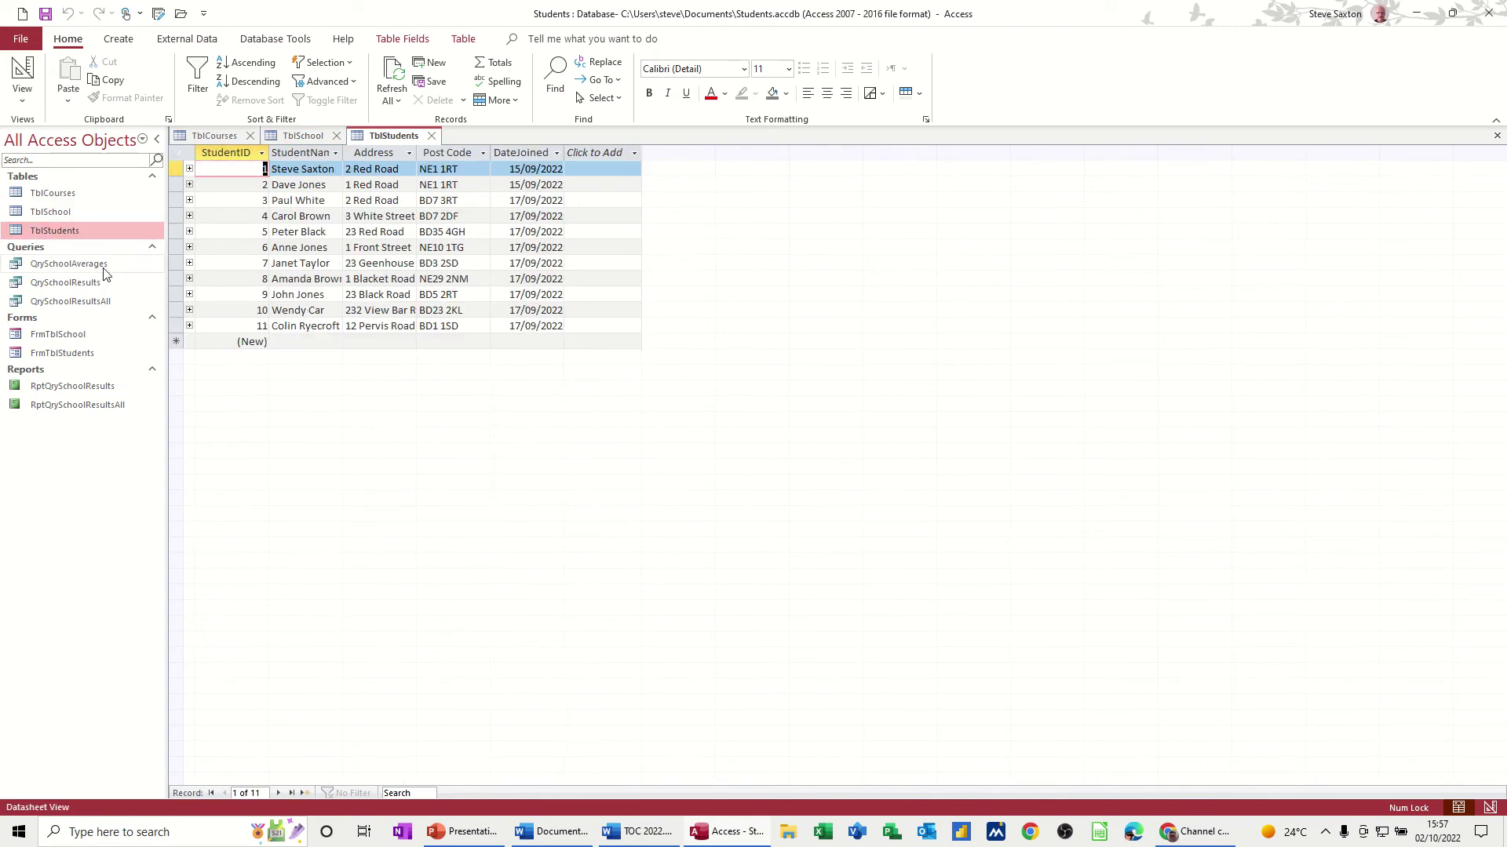
Open the three school queries, accepting the parameter prompt, then the FrmTblSchool form.
double_click(77, 264)
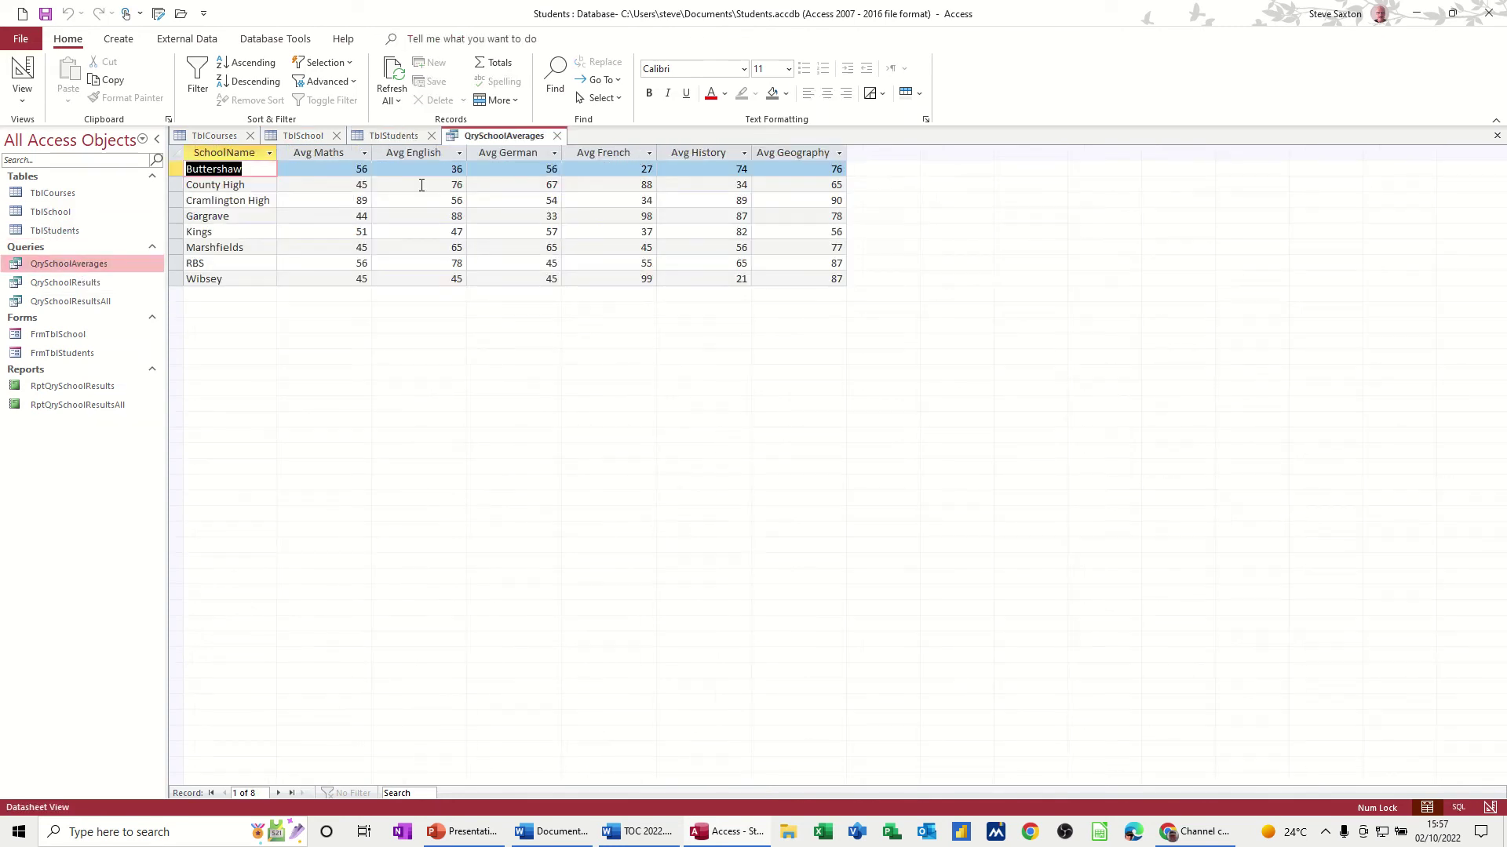
double_click(117, 282)
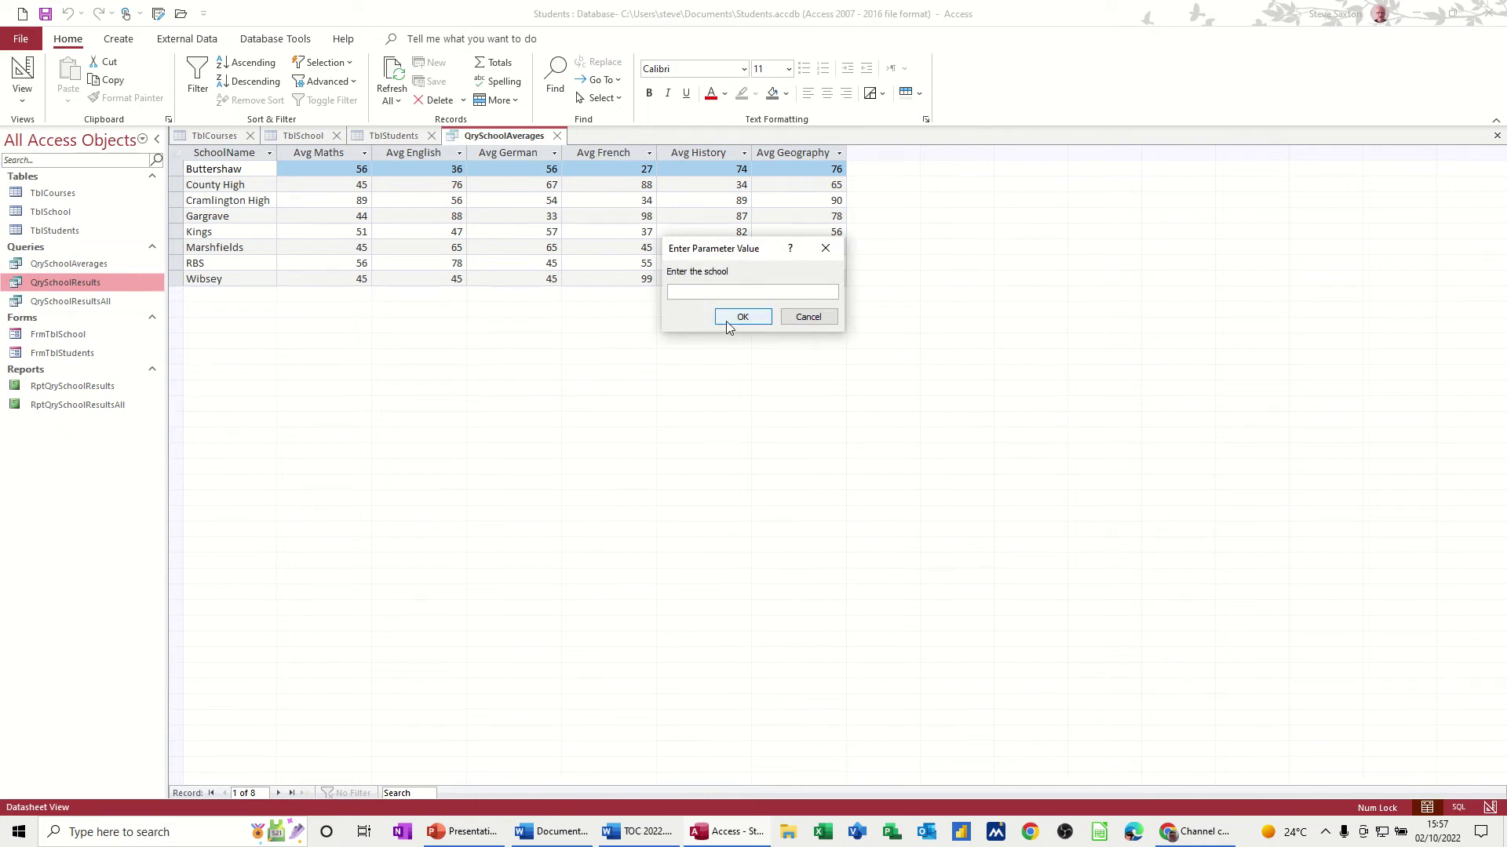
click(727, 321)
double_click(90, 304)
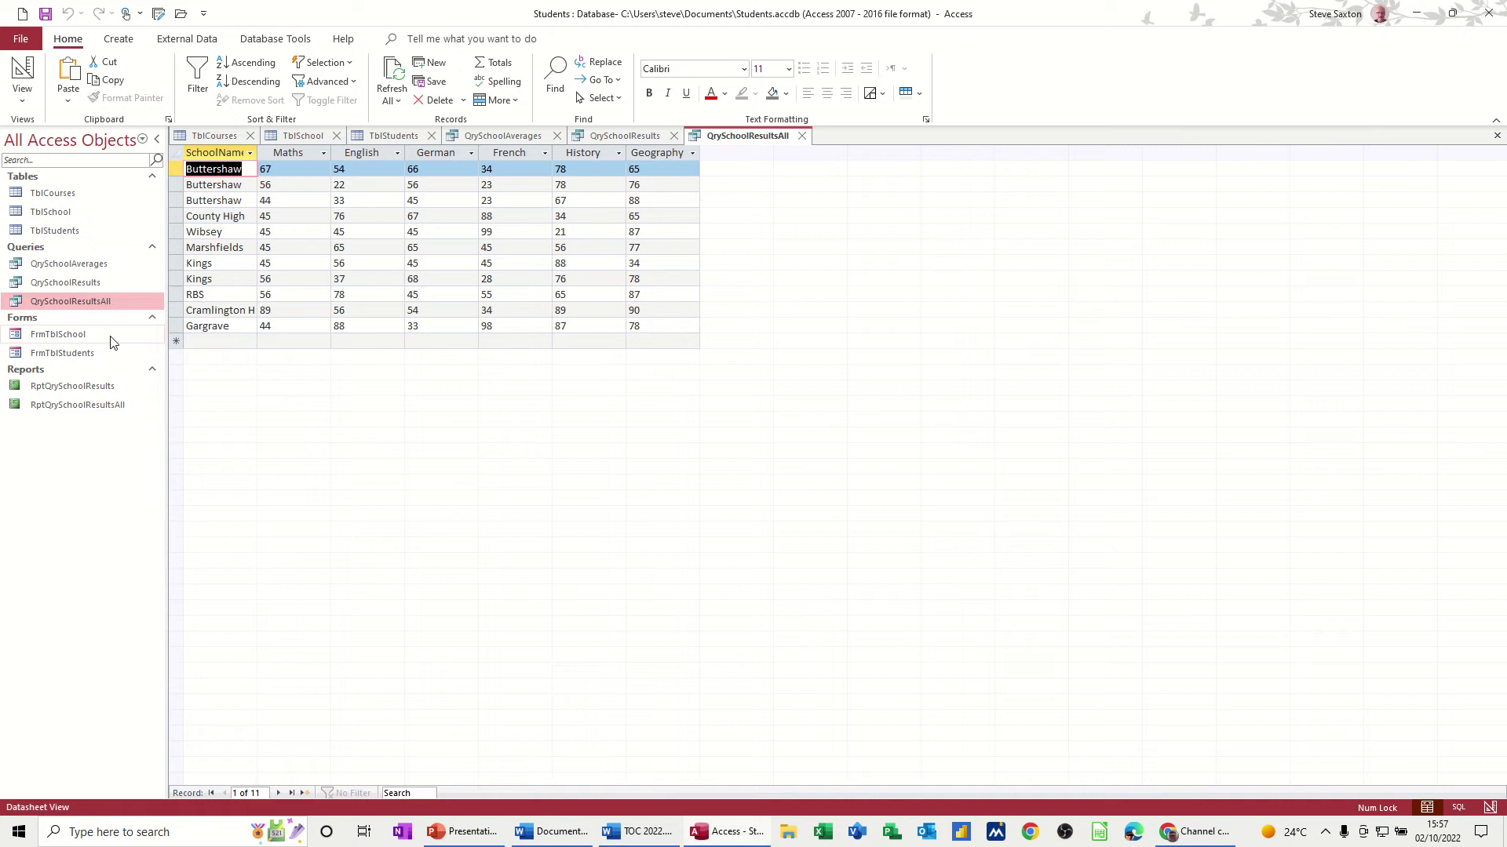
double_click(87, 336)
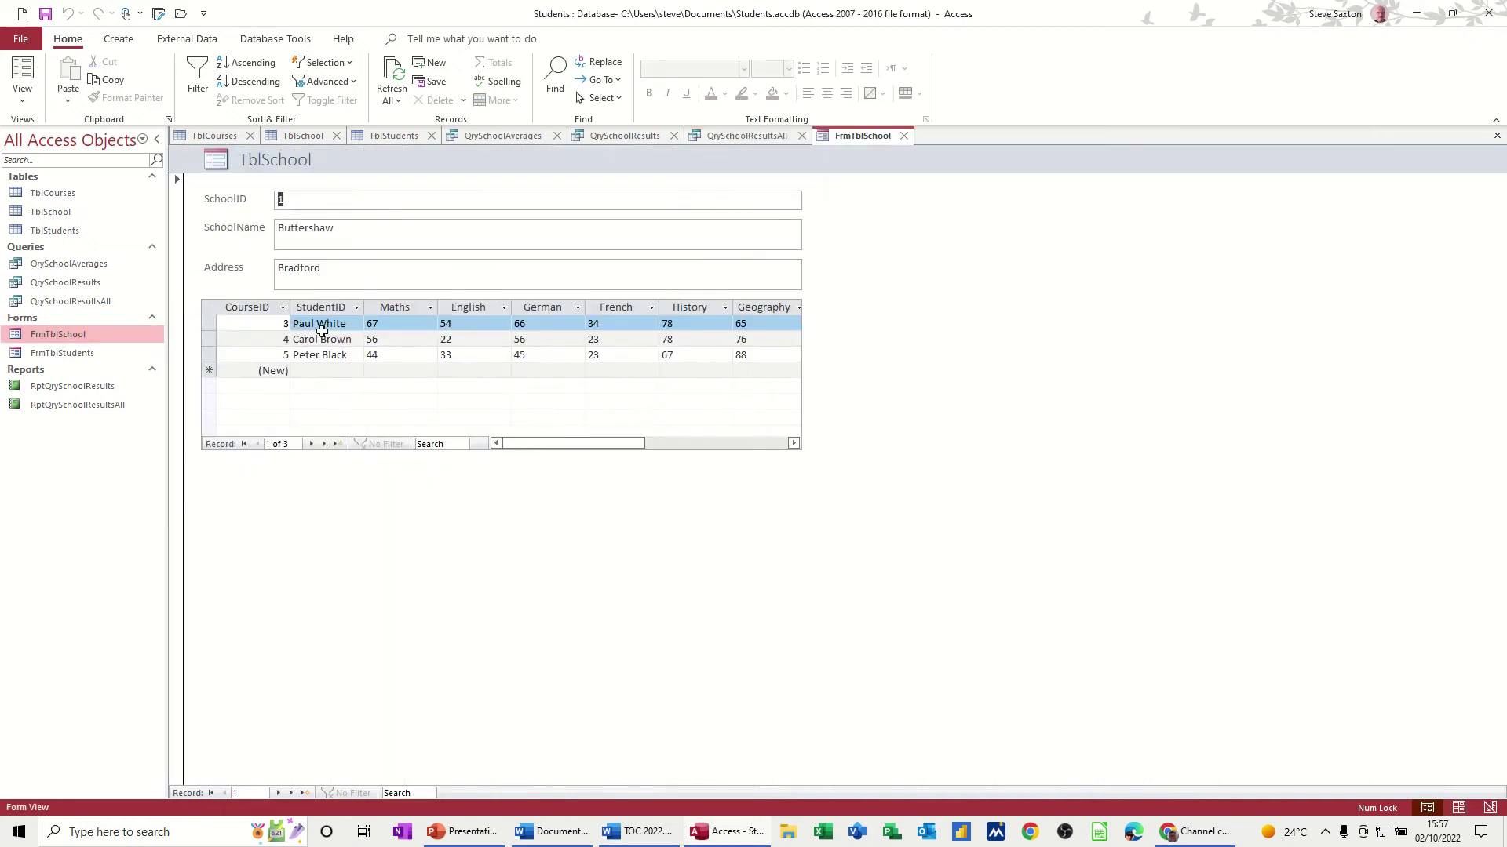
Open FrmTblStudents, preview RptQrySchoolResults past its prompt, and open RptQrySchoolResultsAll.
click(78, 354)
double_click(77, 354)
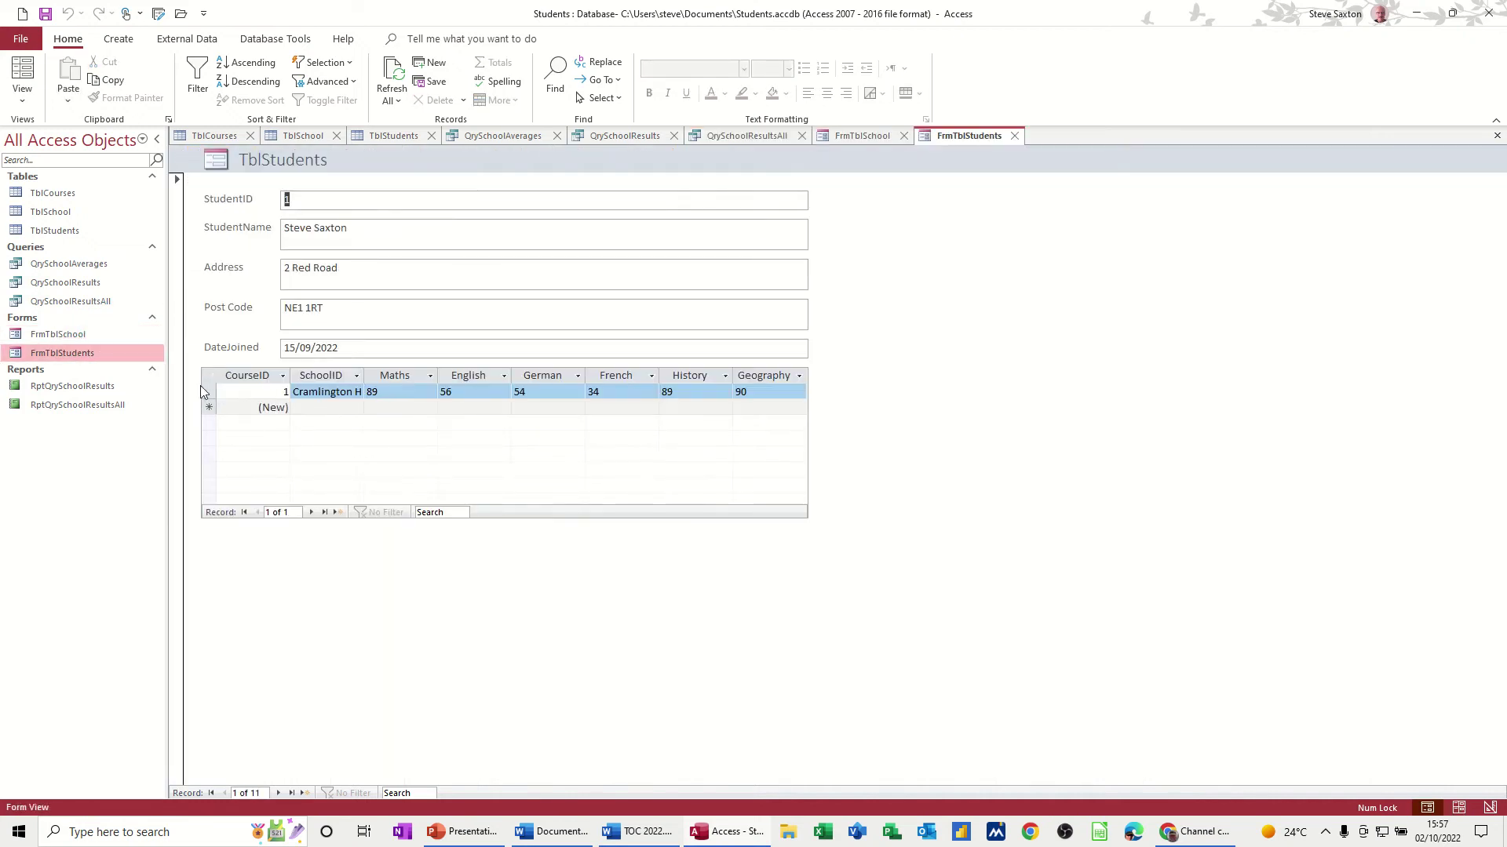
click(100, 386)
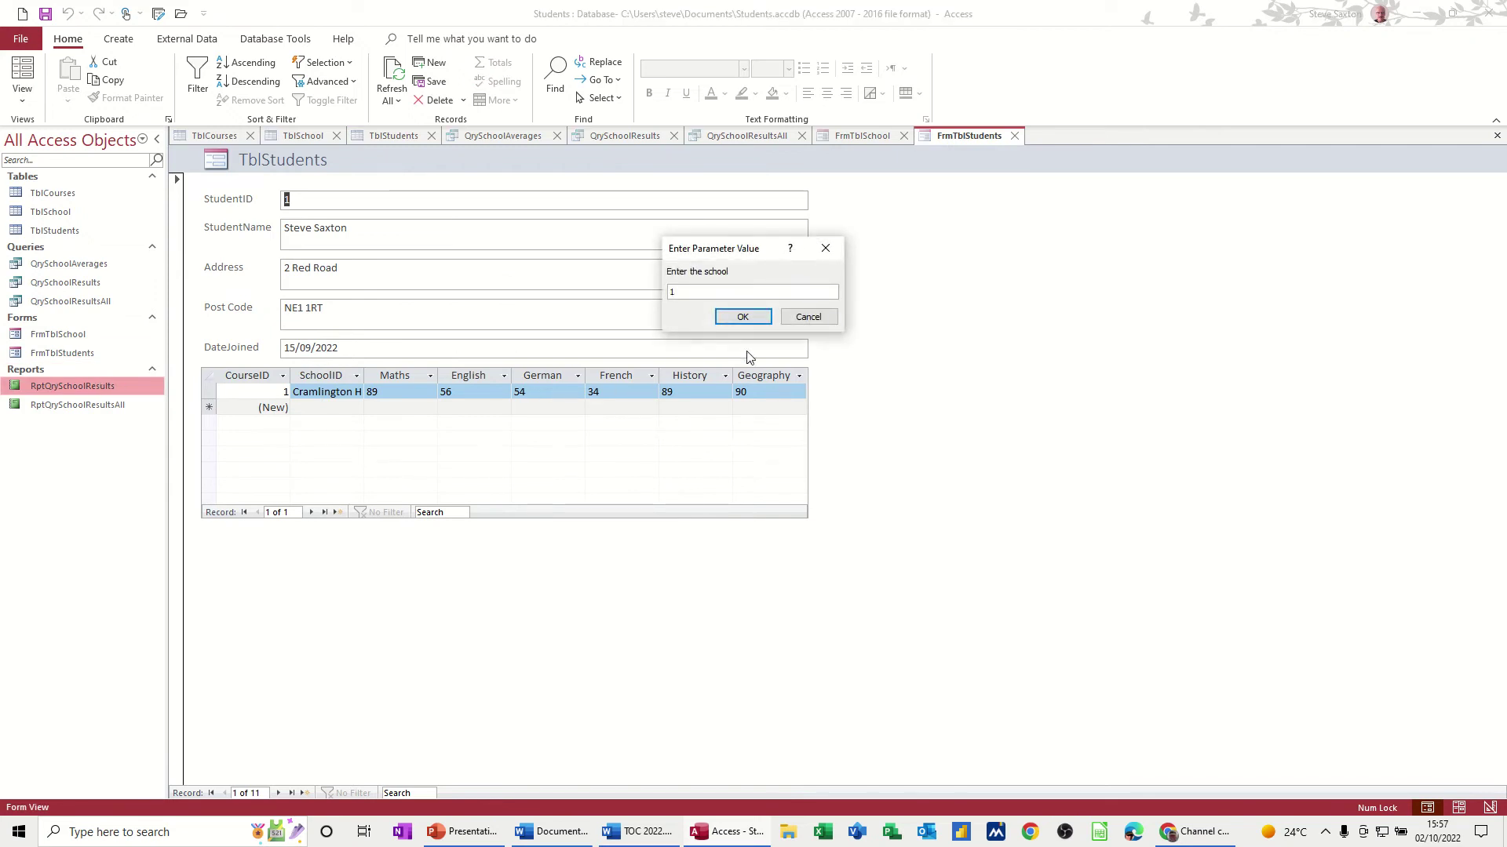
click(742, 316)
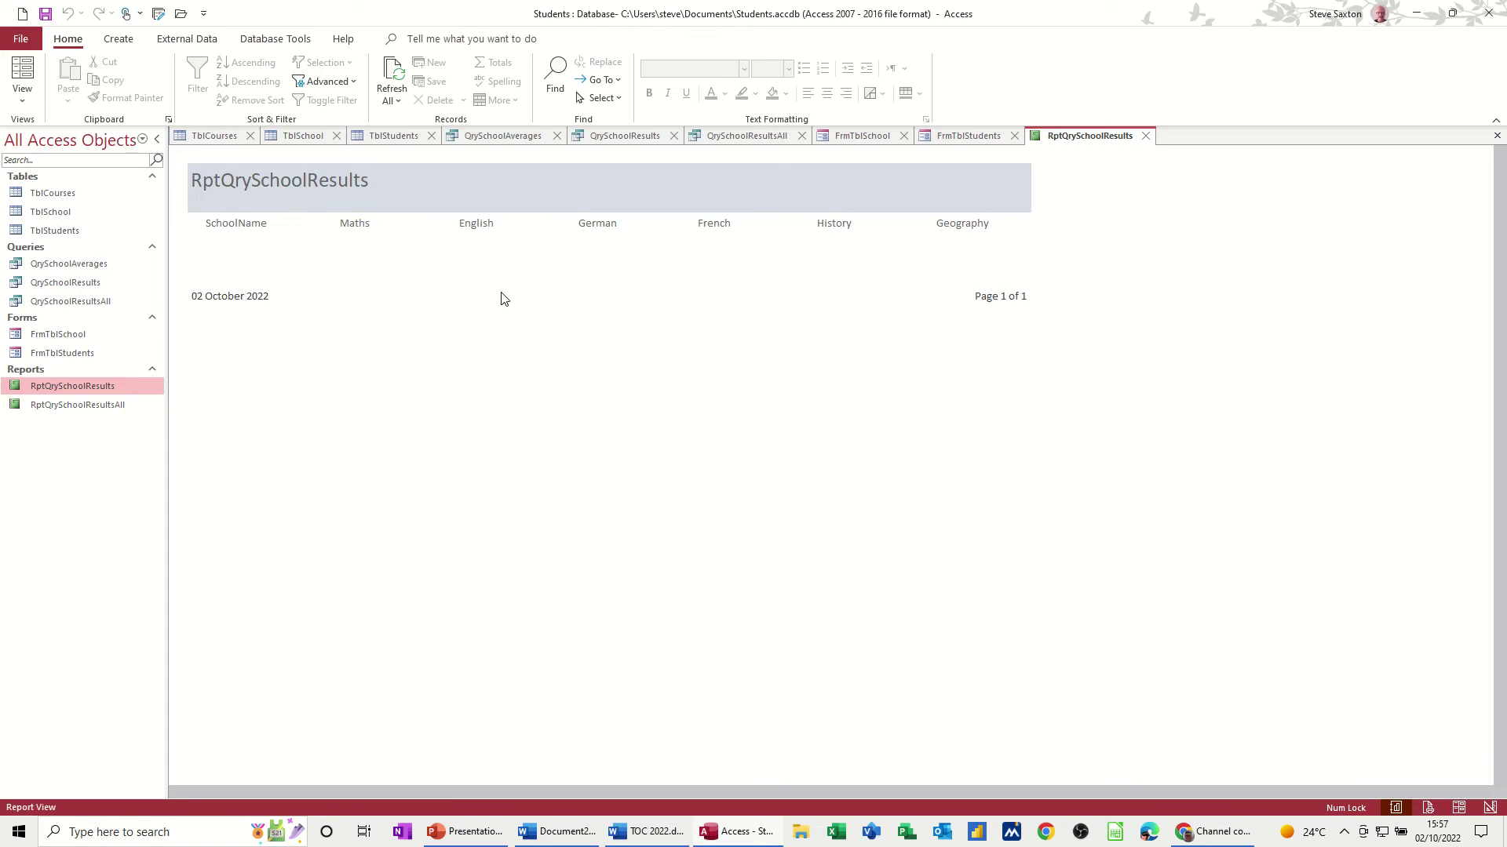
double_click(111, 406)
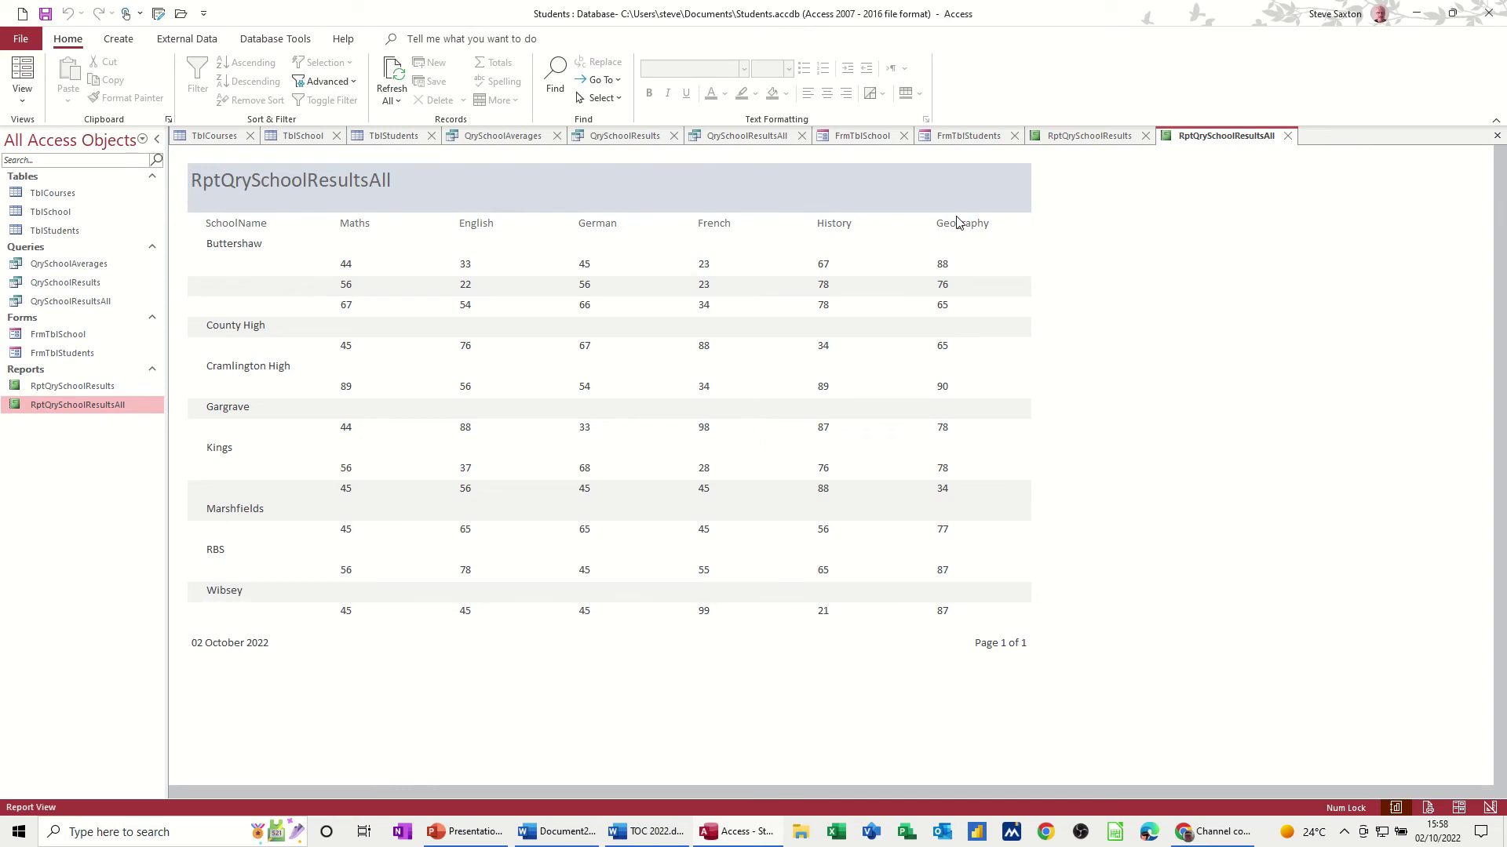
Close all ten object tabs, from the all-schools report back to TblCourses.
click(1287, 136)
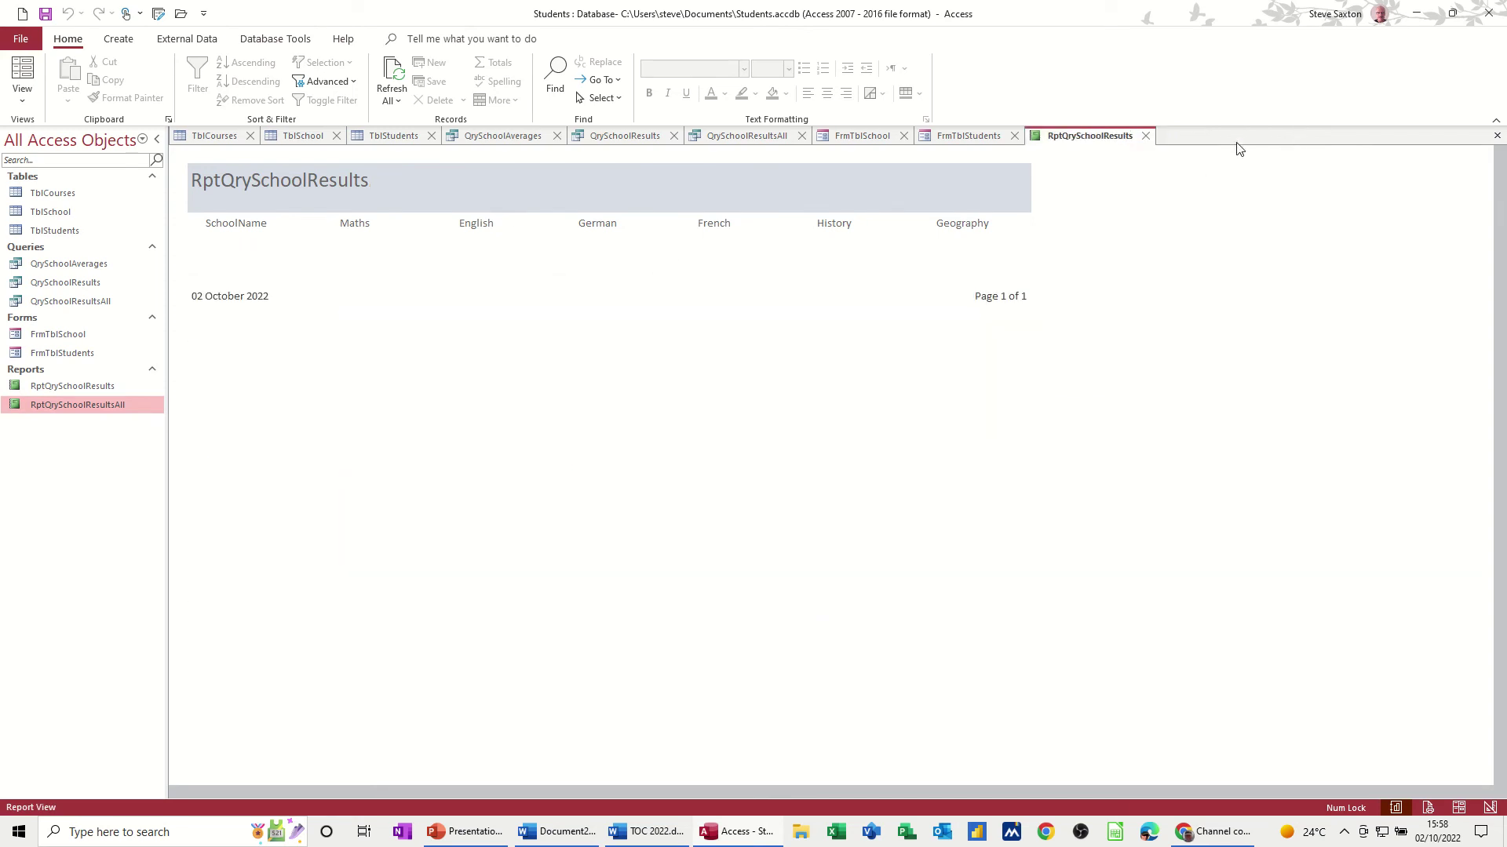
click(1147, 137)
click(1013, 137)
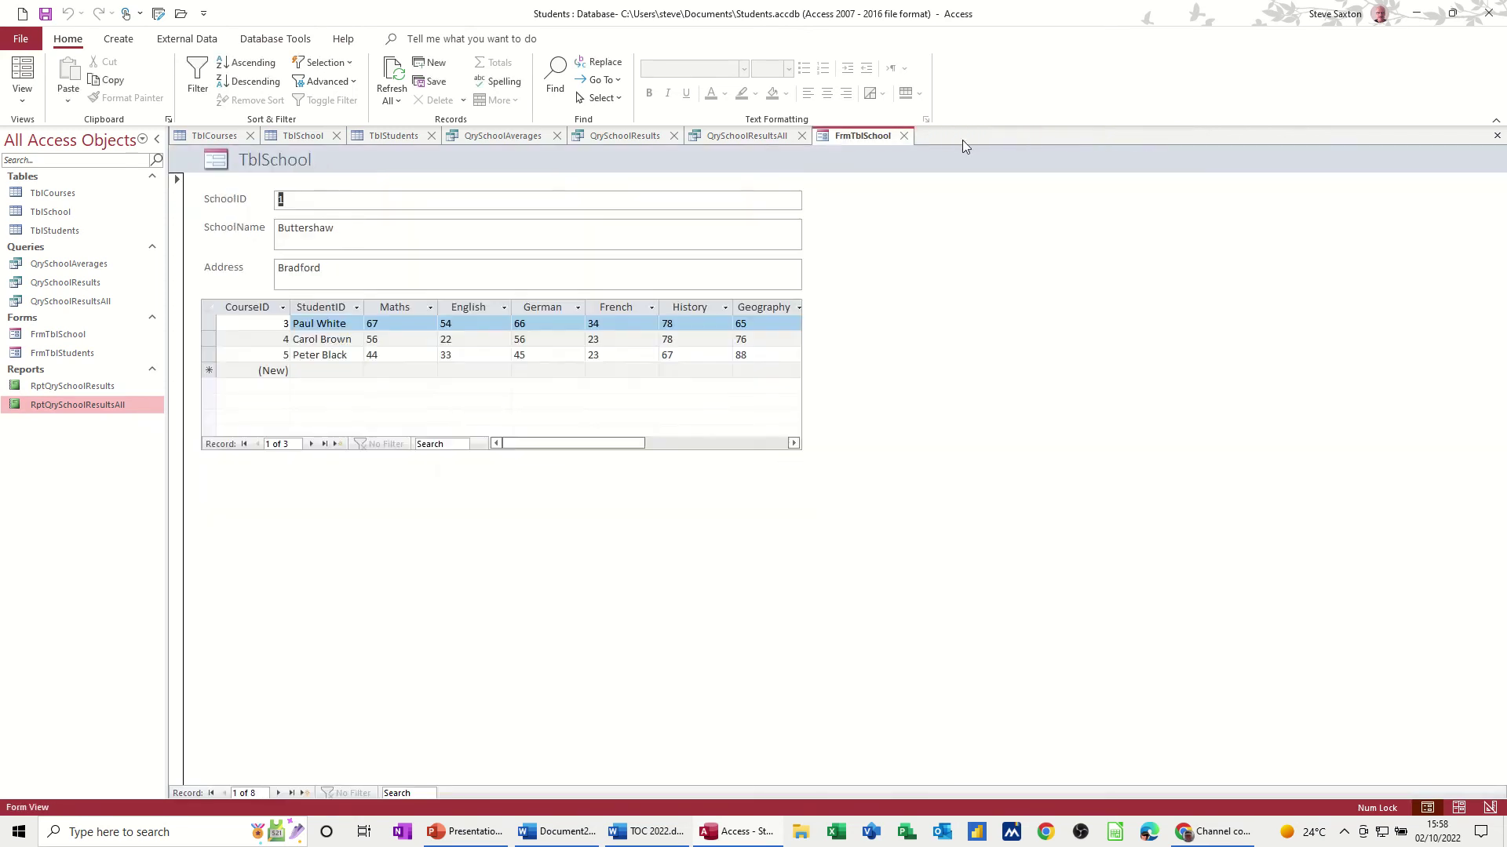
click(904, 137)
click(802, 138)
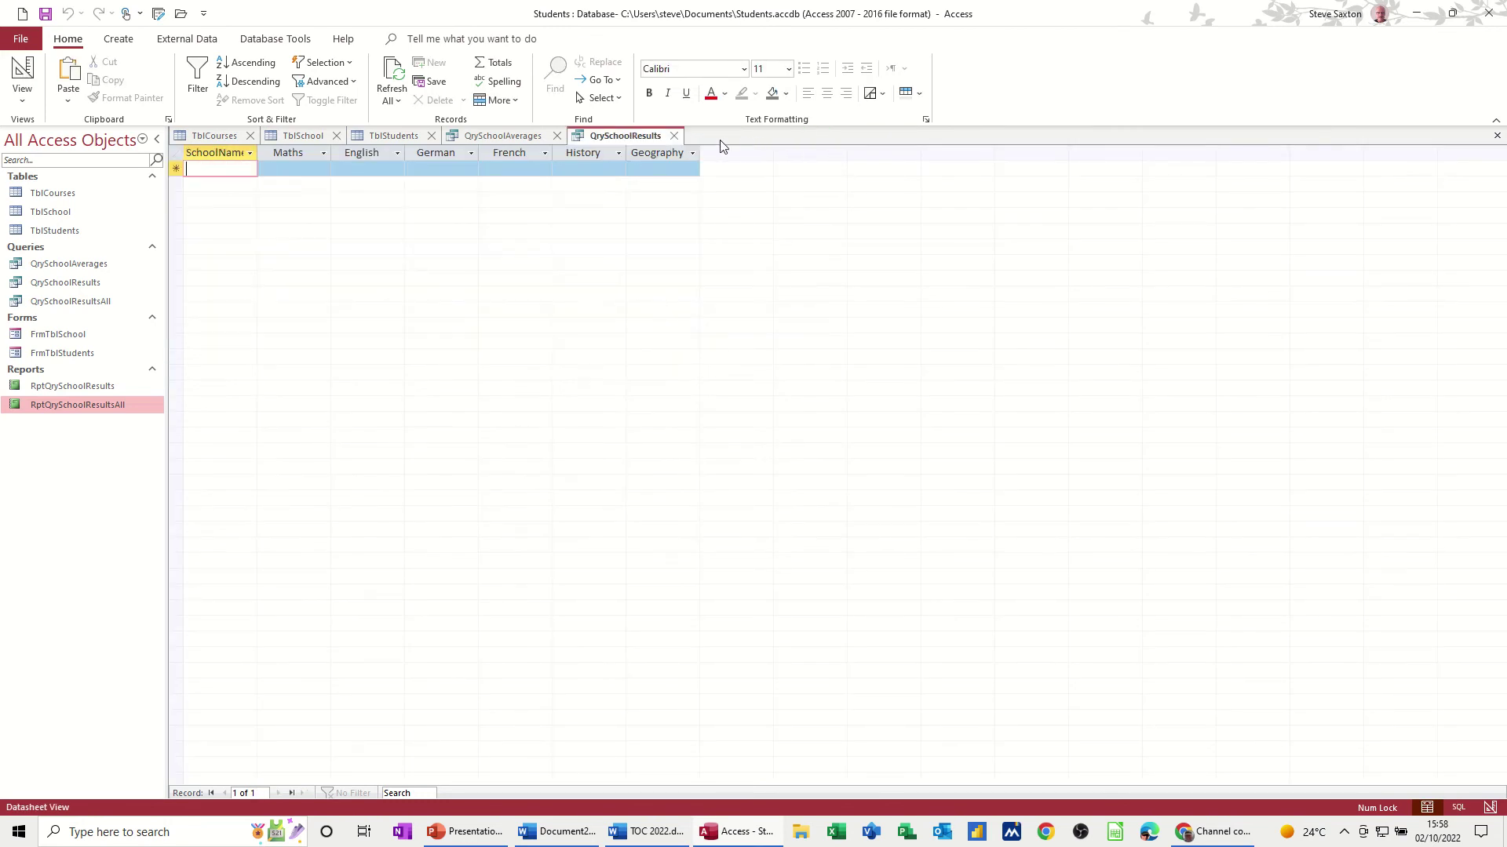
click(674, 137)
click(557, 137)
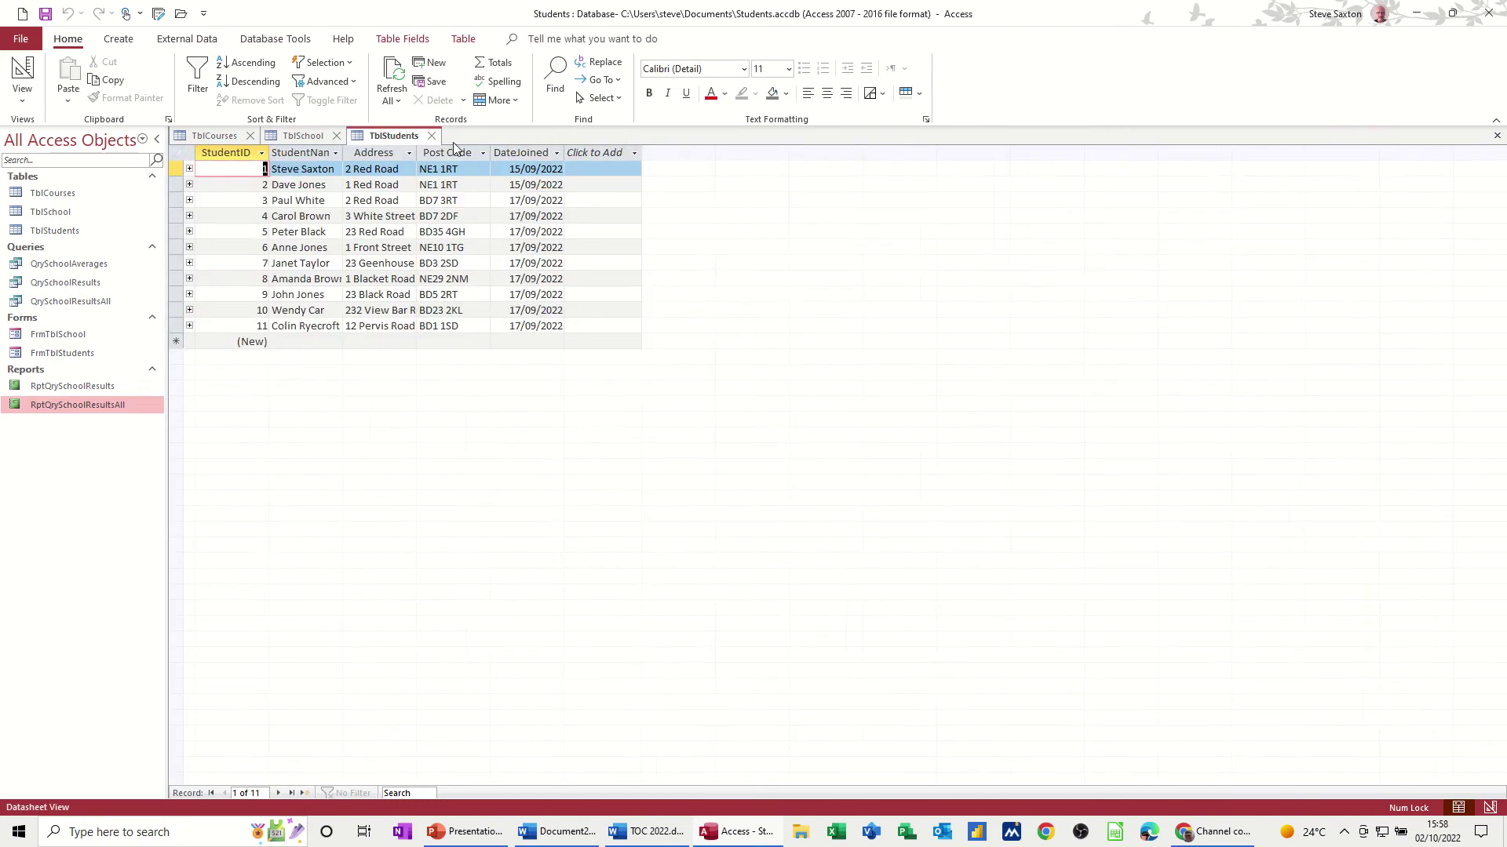
click(431, 136)
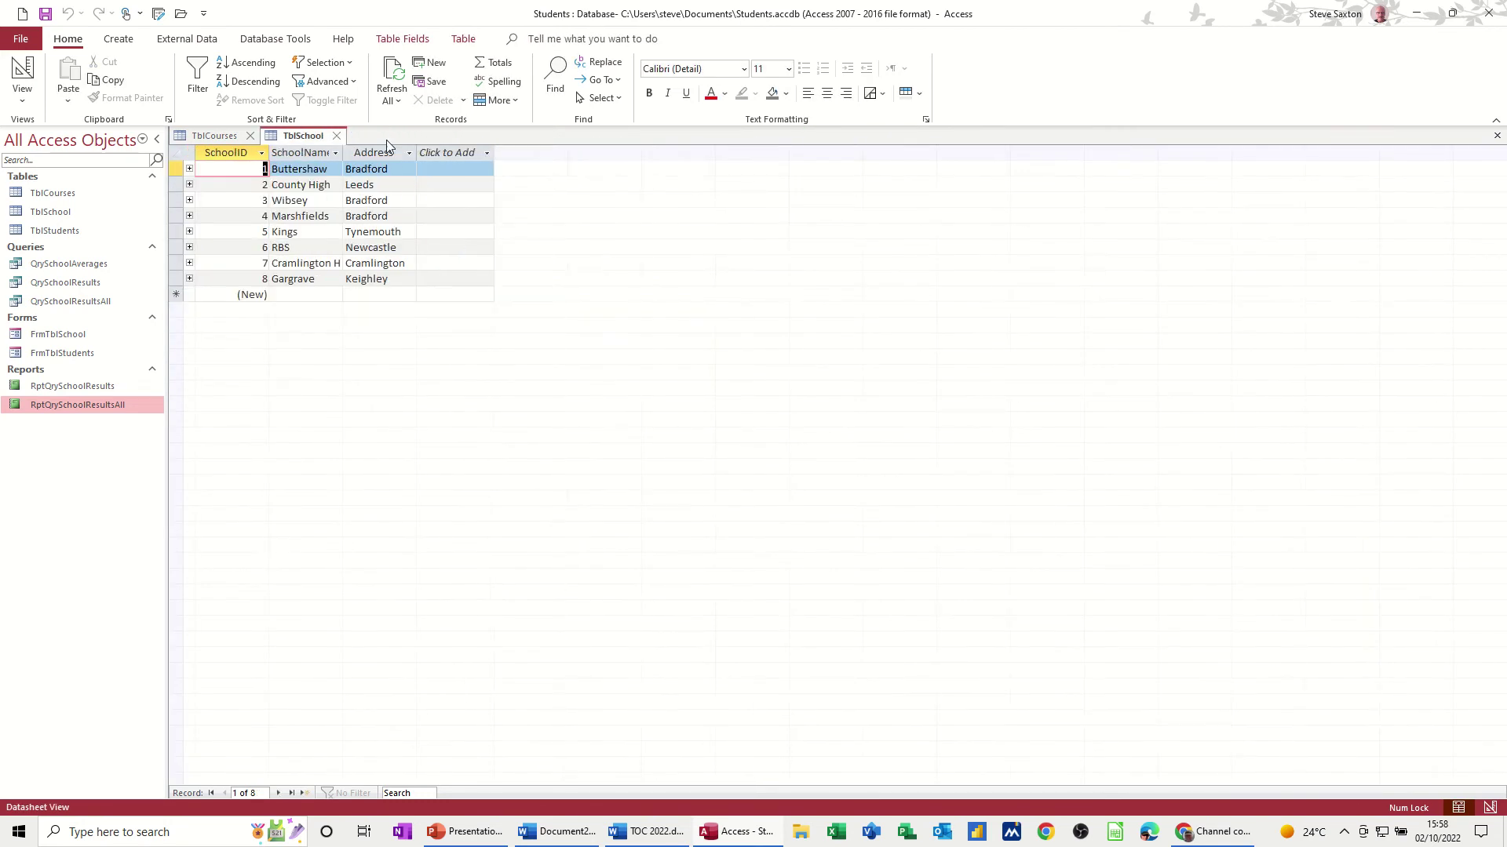
click(336, 136)
click(251, 136)
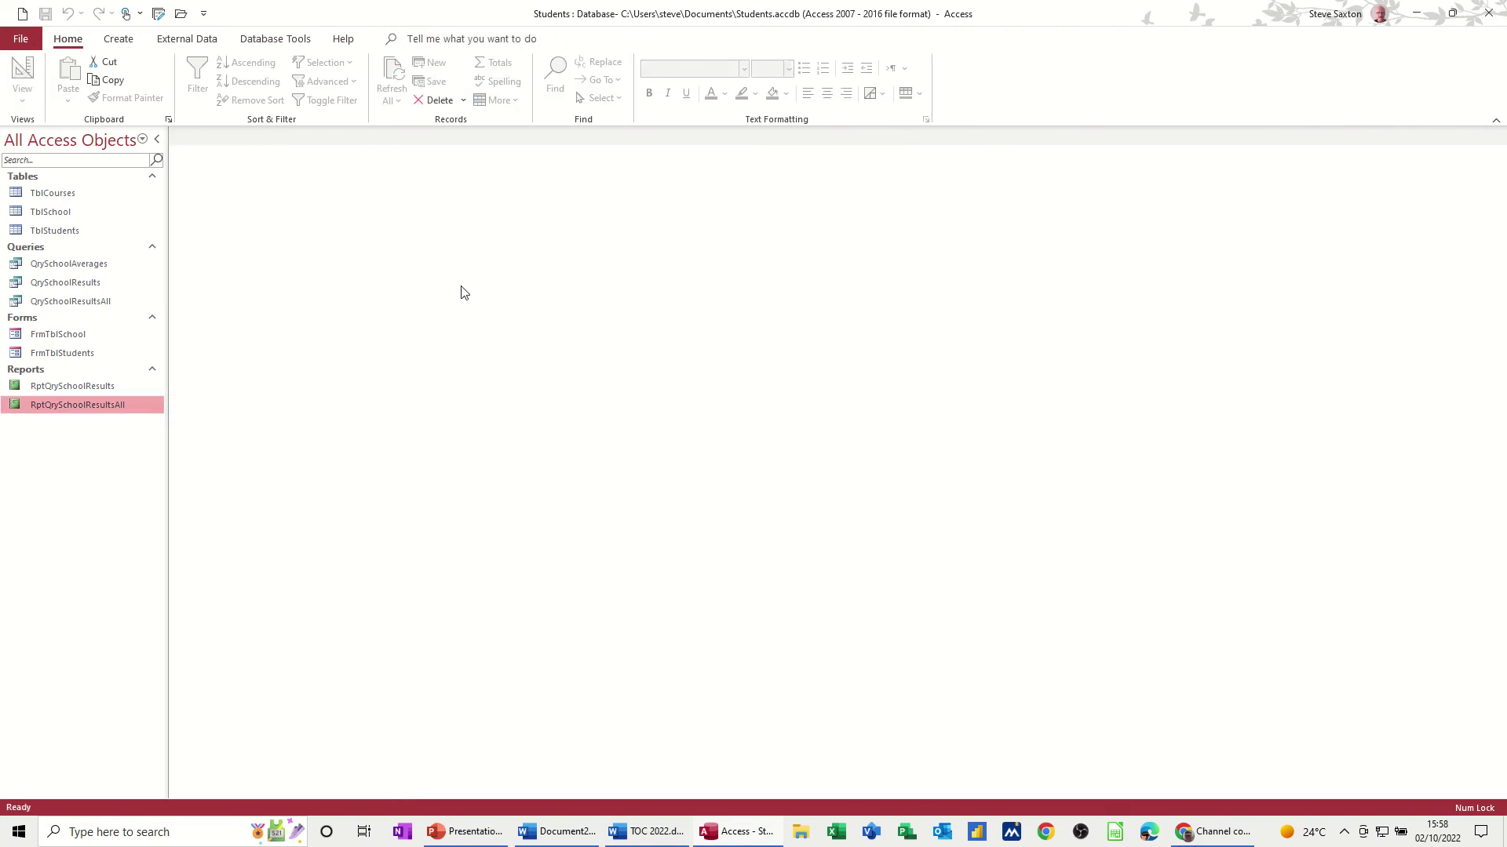
Create blank Form1 in Design view, widen its grid to 25.296 cm, and hide the Property Sheet.
click(121, 40)
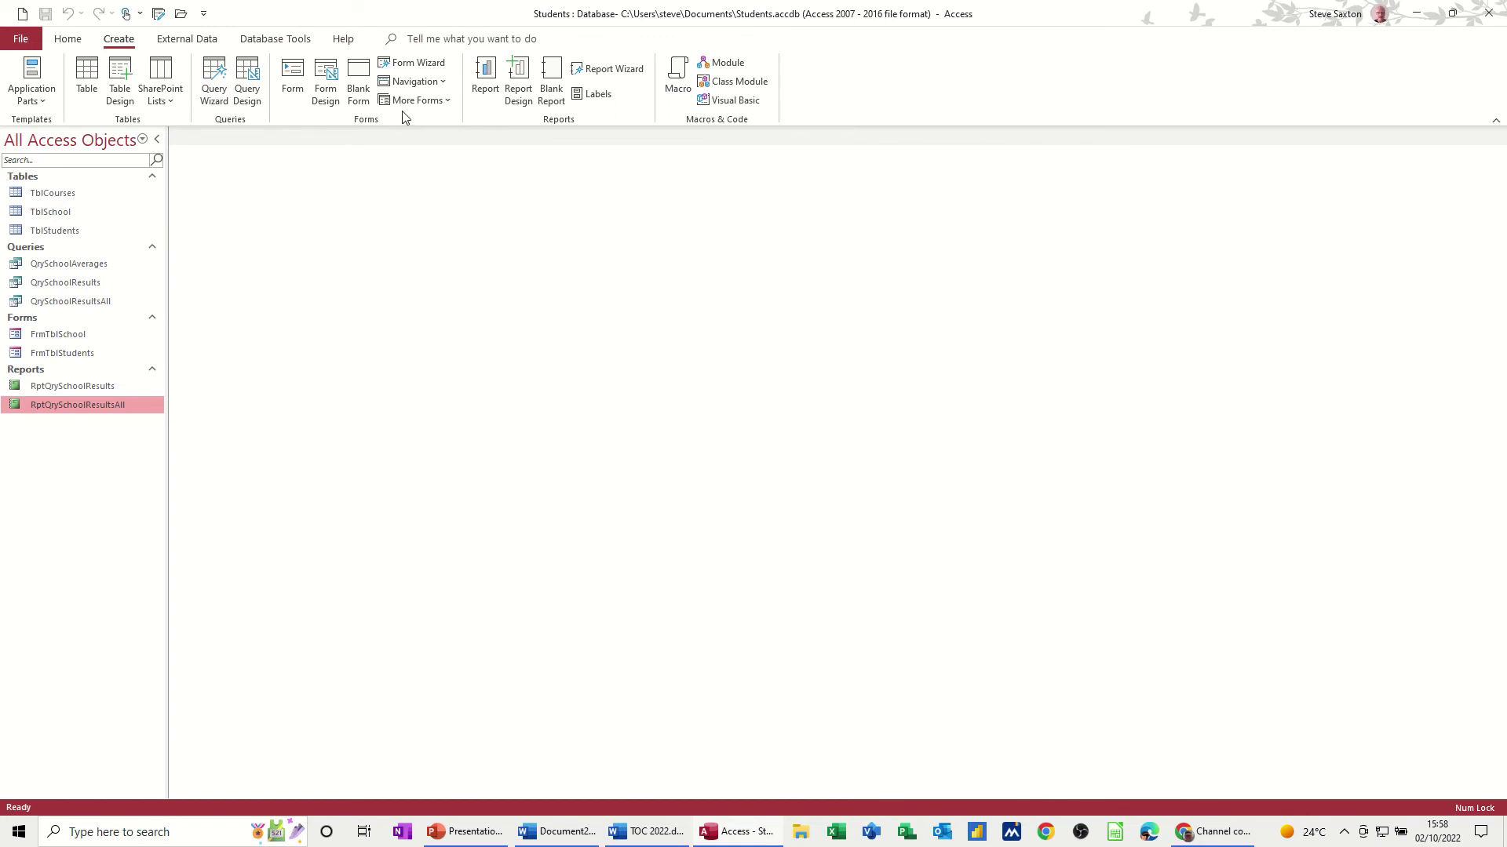
click(330, 78)
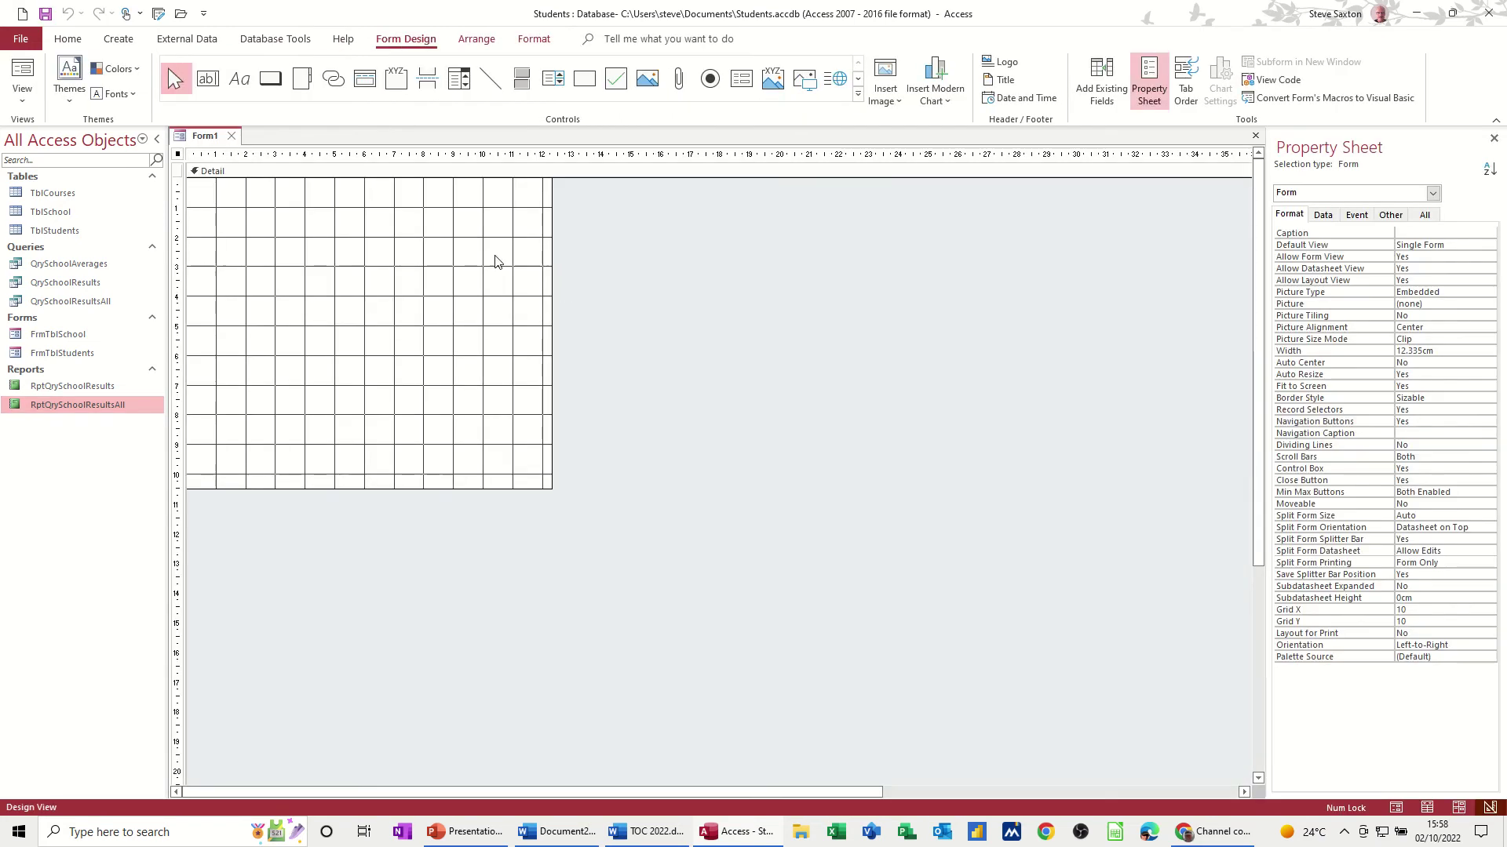
drag(553, 489, 937, 675)
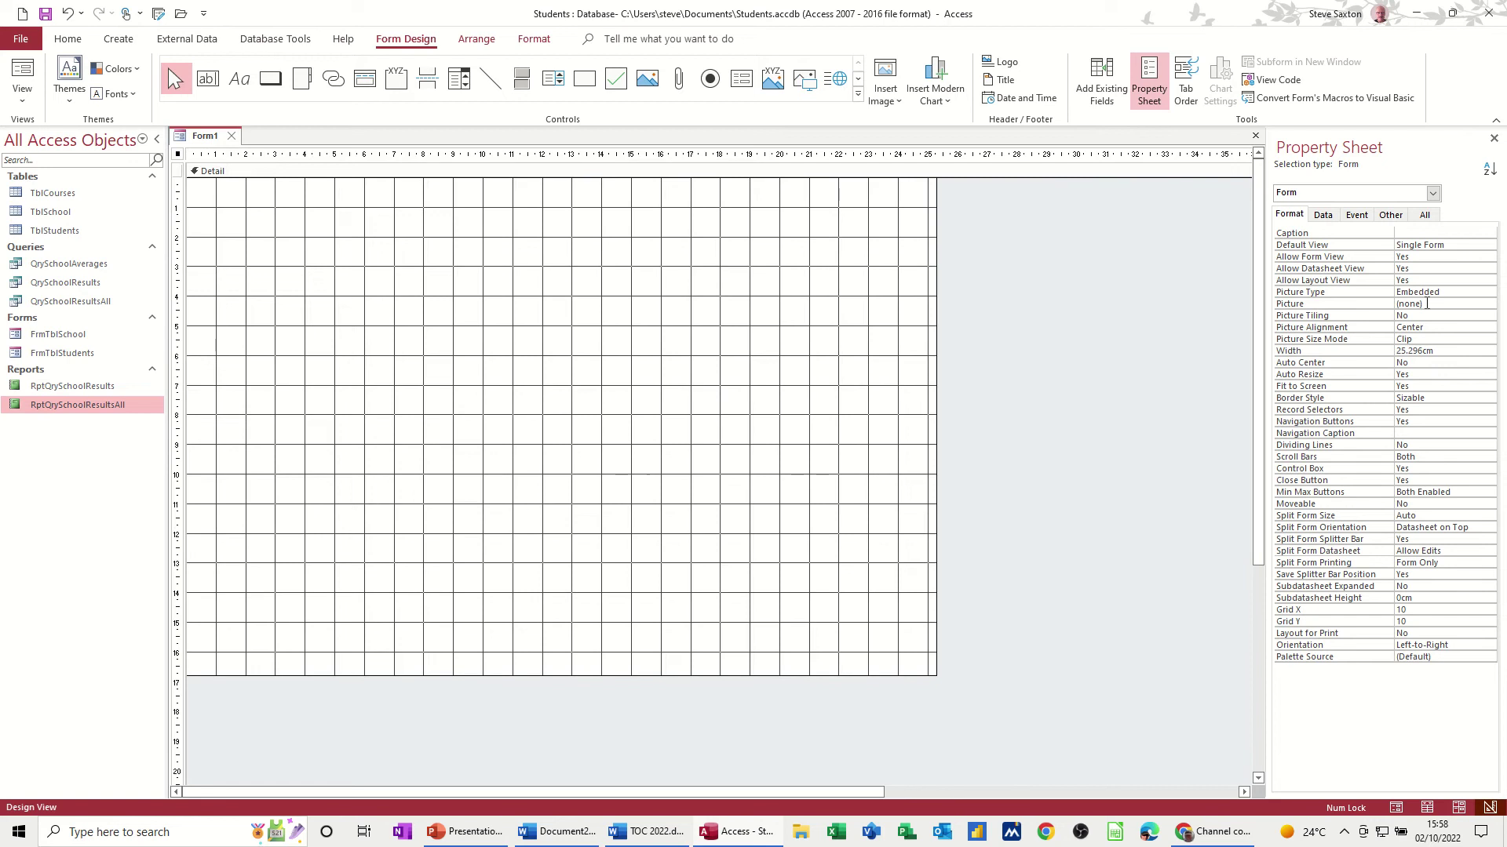
click(1493, 139)
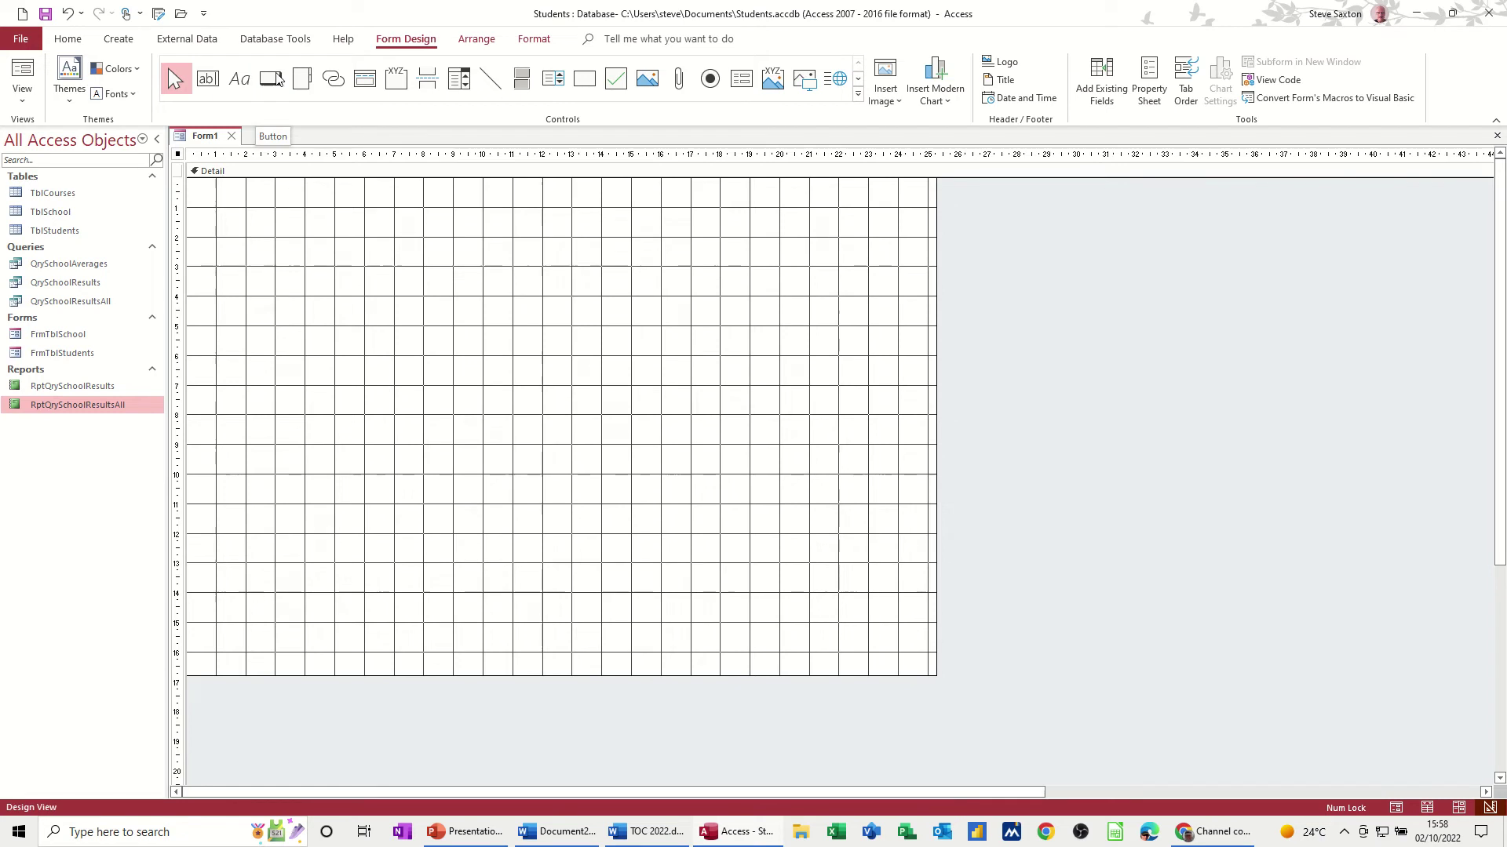
Add an 'Open School Form' button at the top-left opening FrmTblSchool with all records.
click(276, 84)
drag(287, 225, 377, 264)
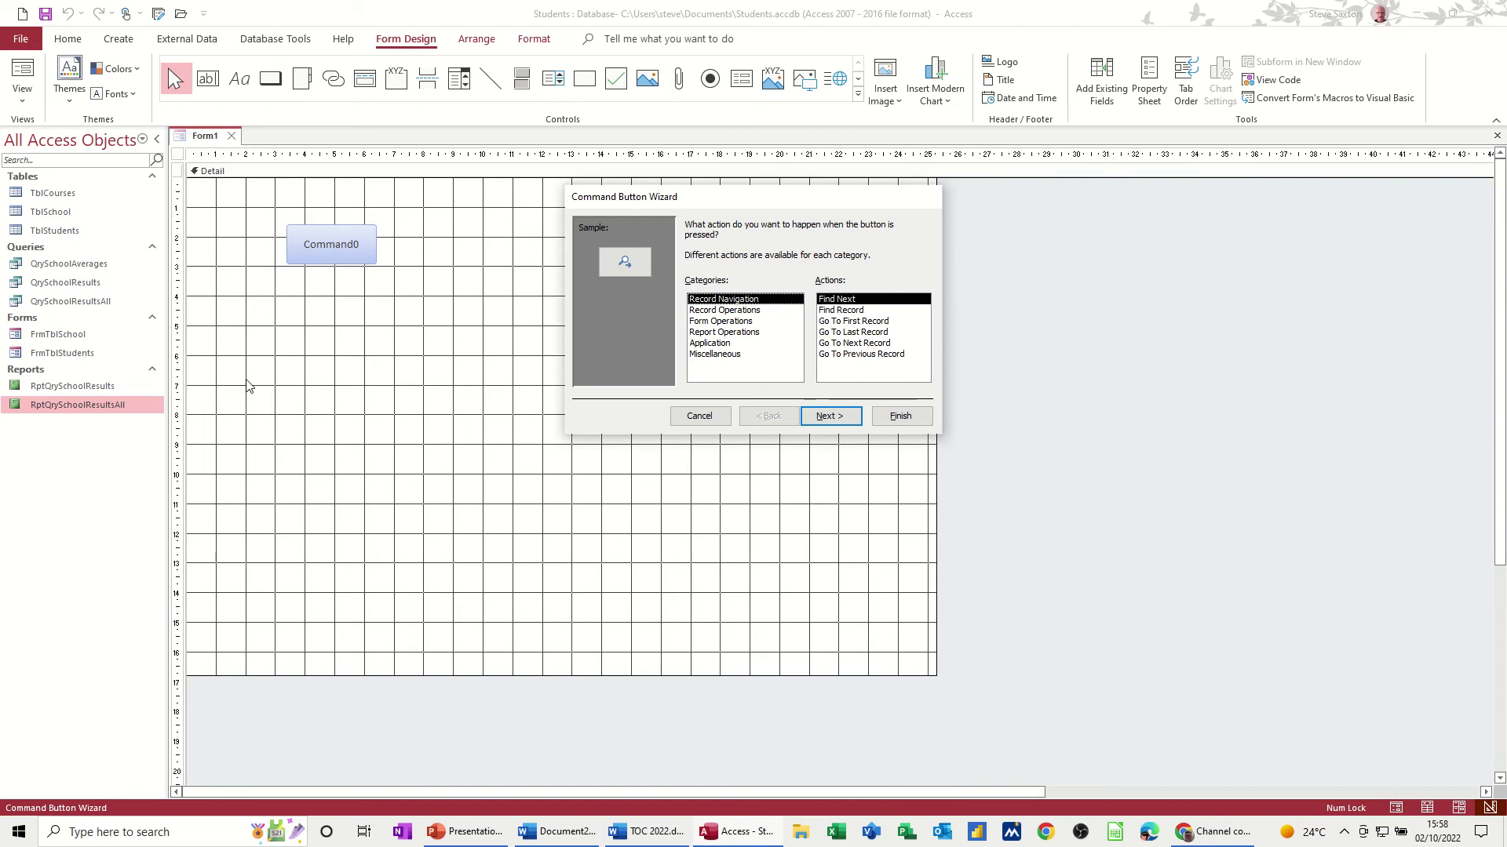
click(703, 322)
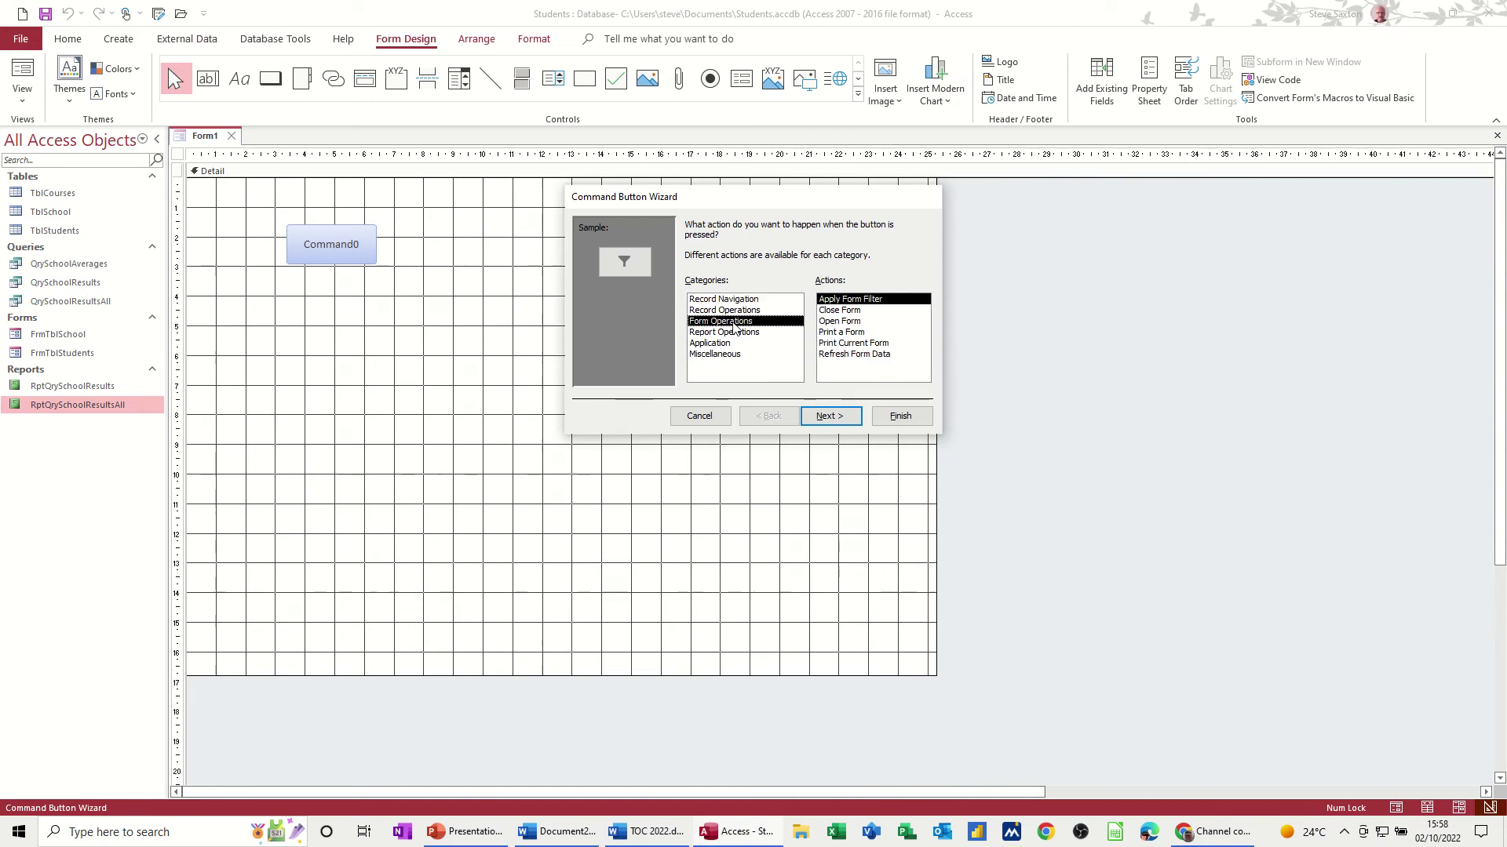
click(823, 323)
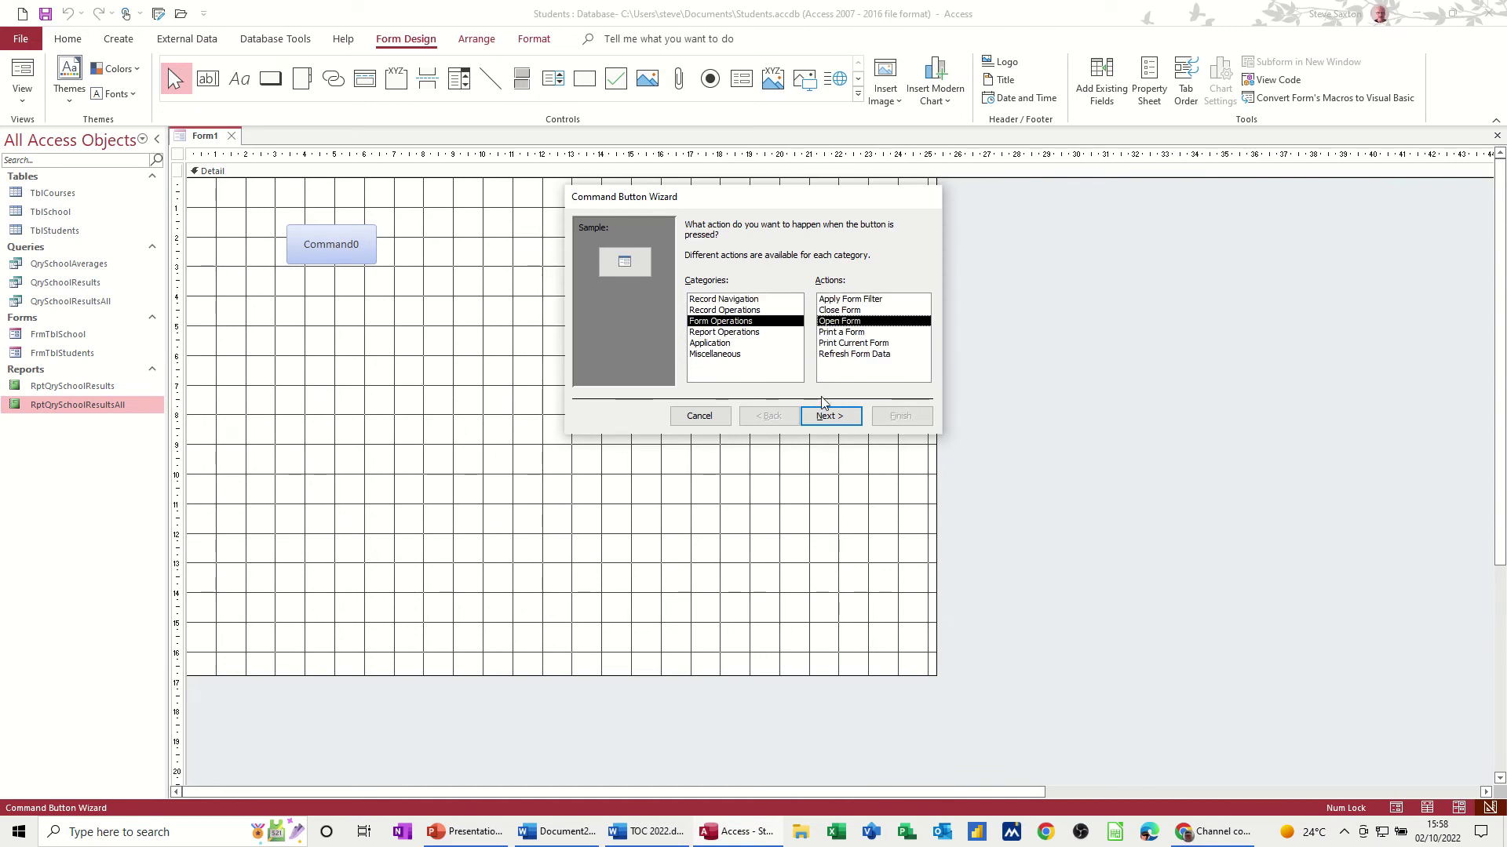
click(826, 420)
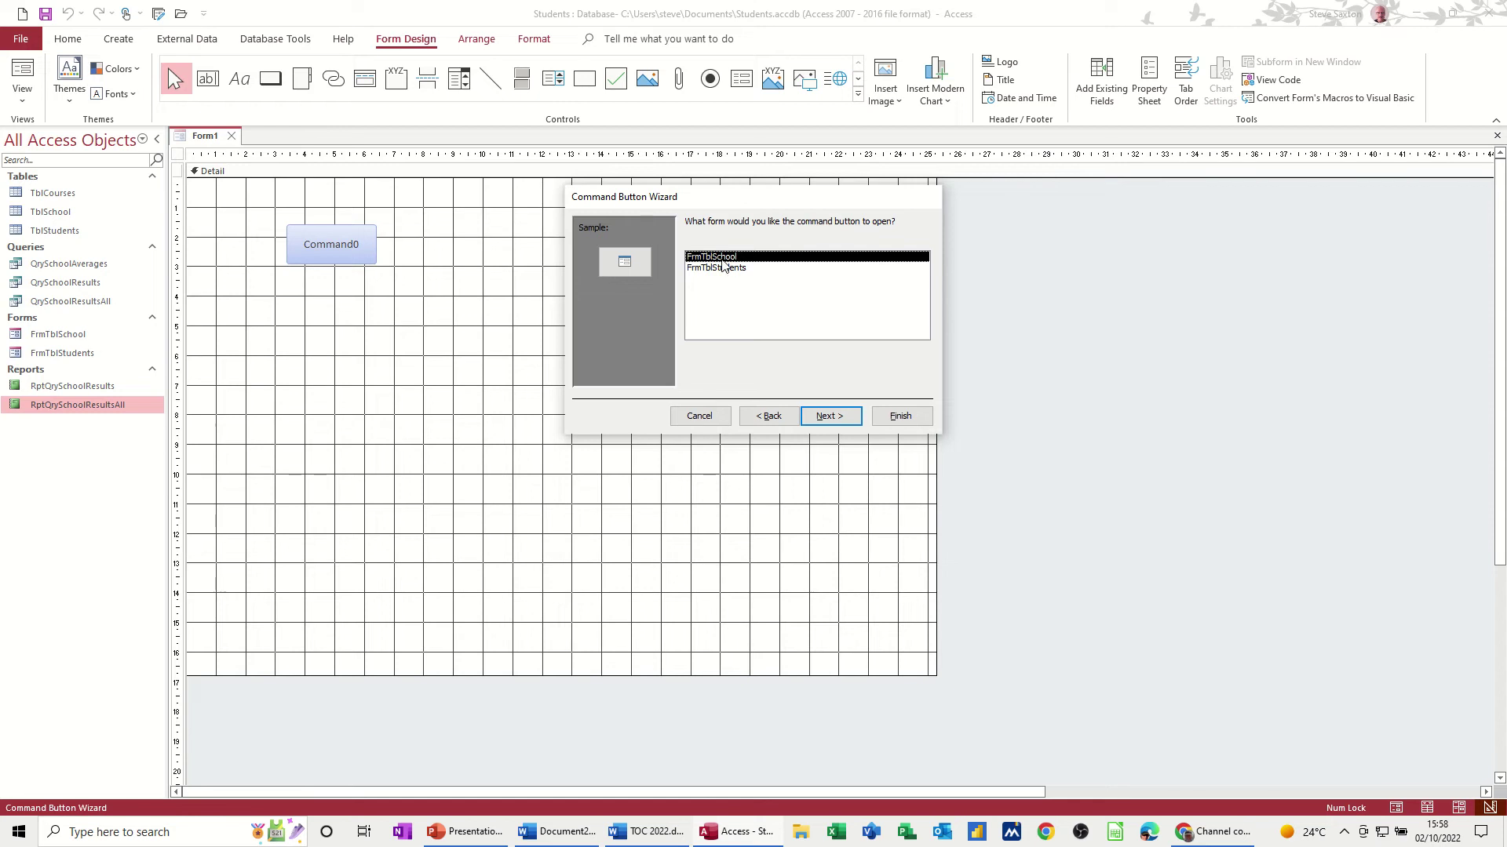
click(825, 420)
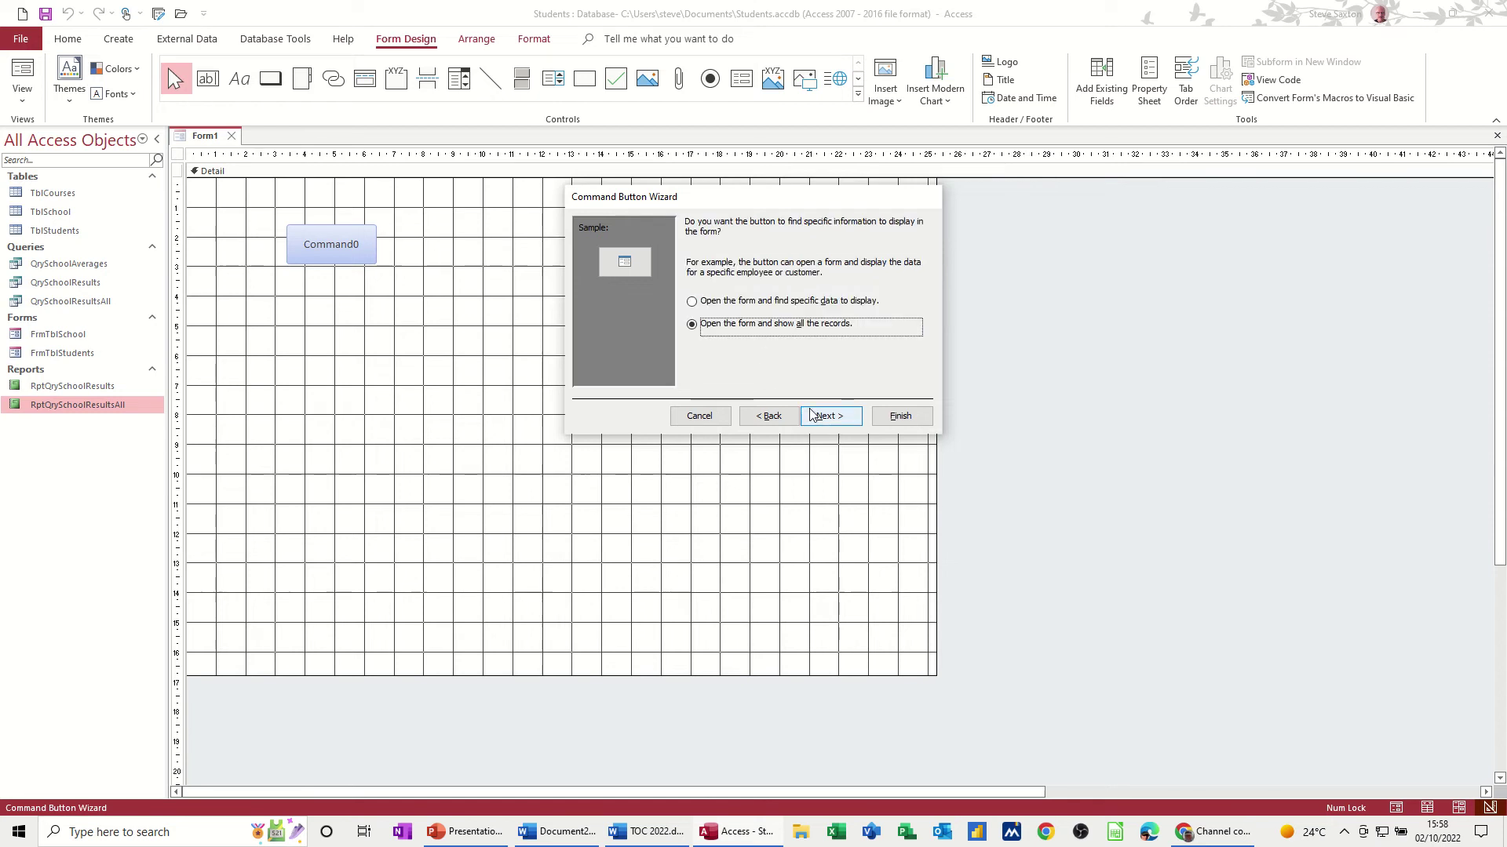
click(755, 328)
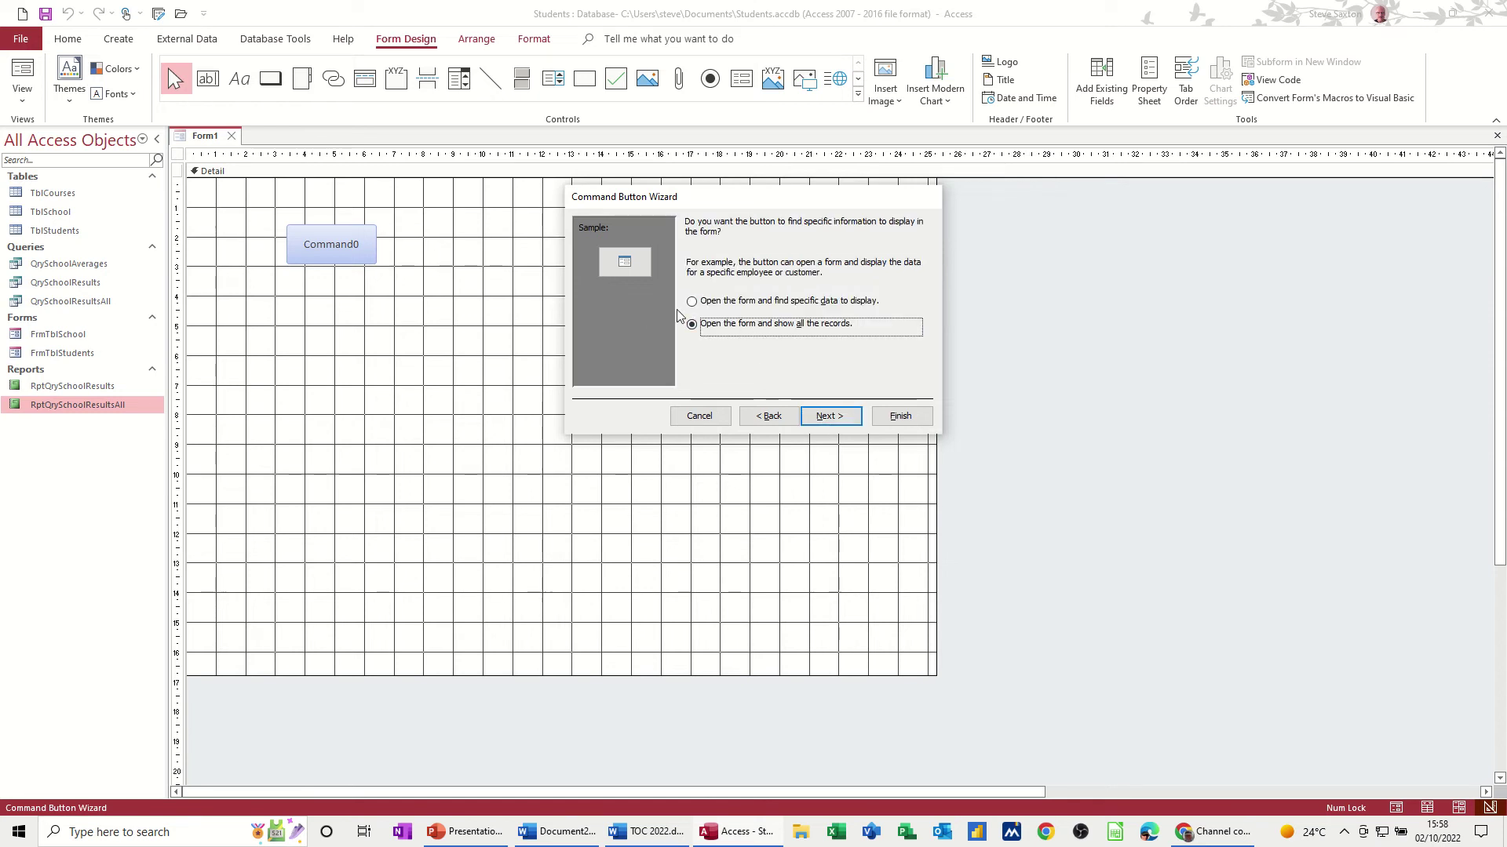
click(830, 416)
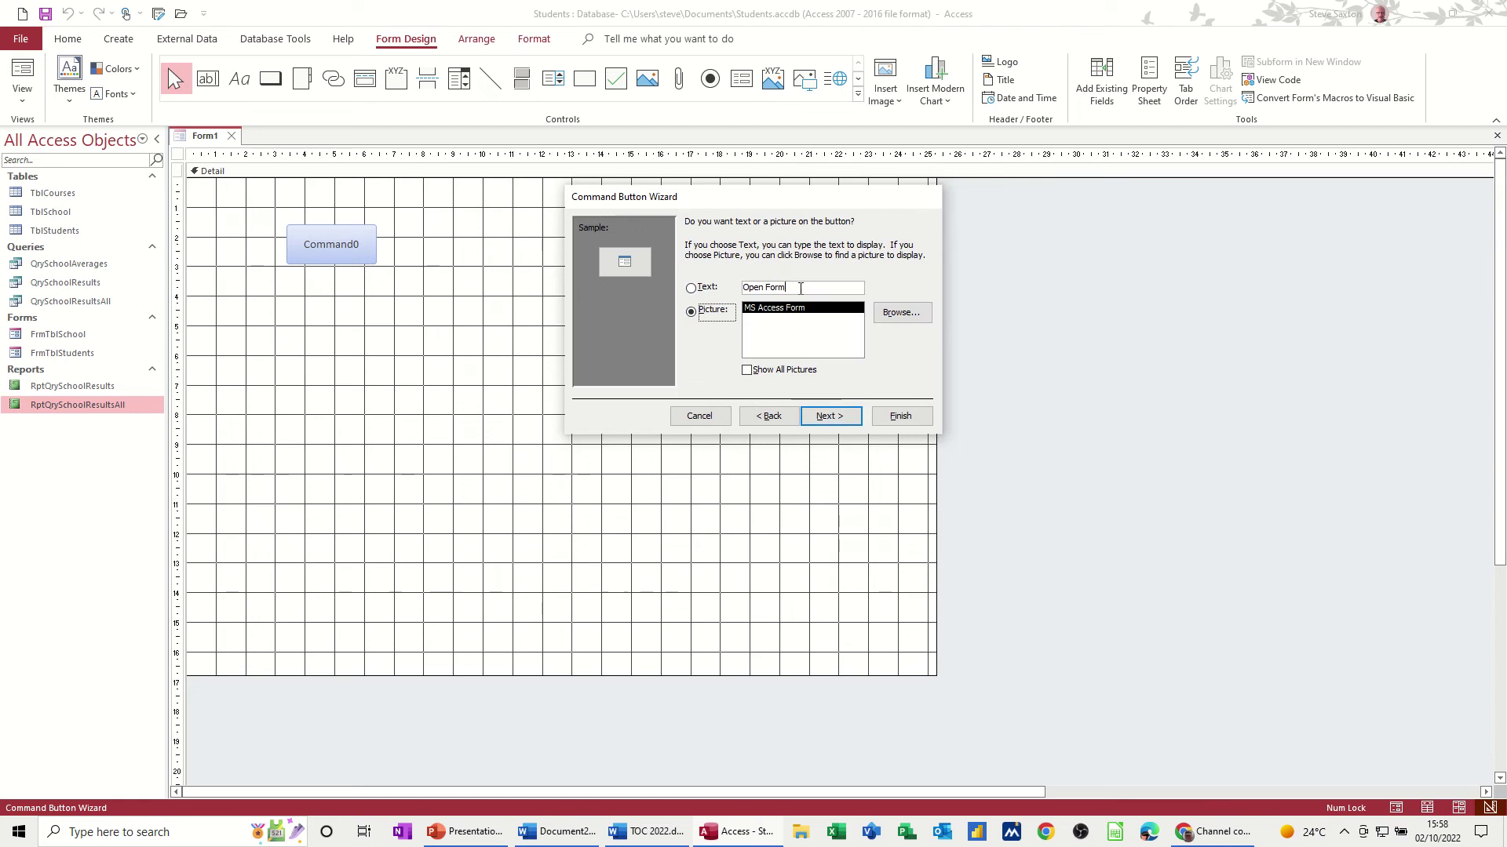
click(800, 288)
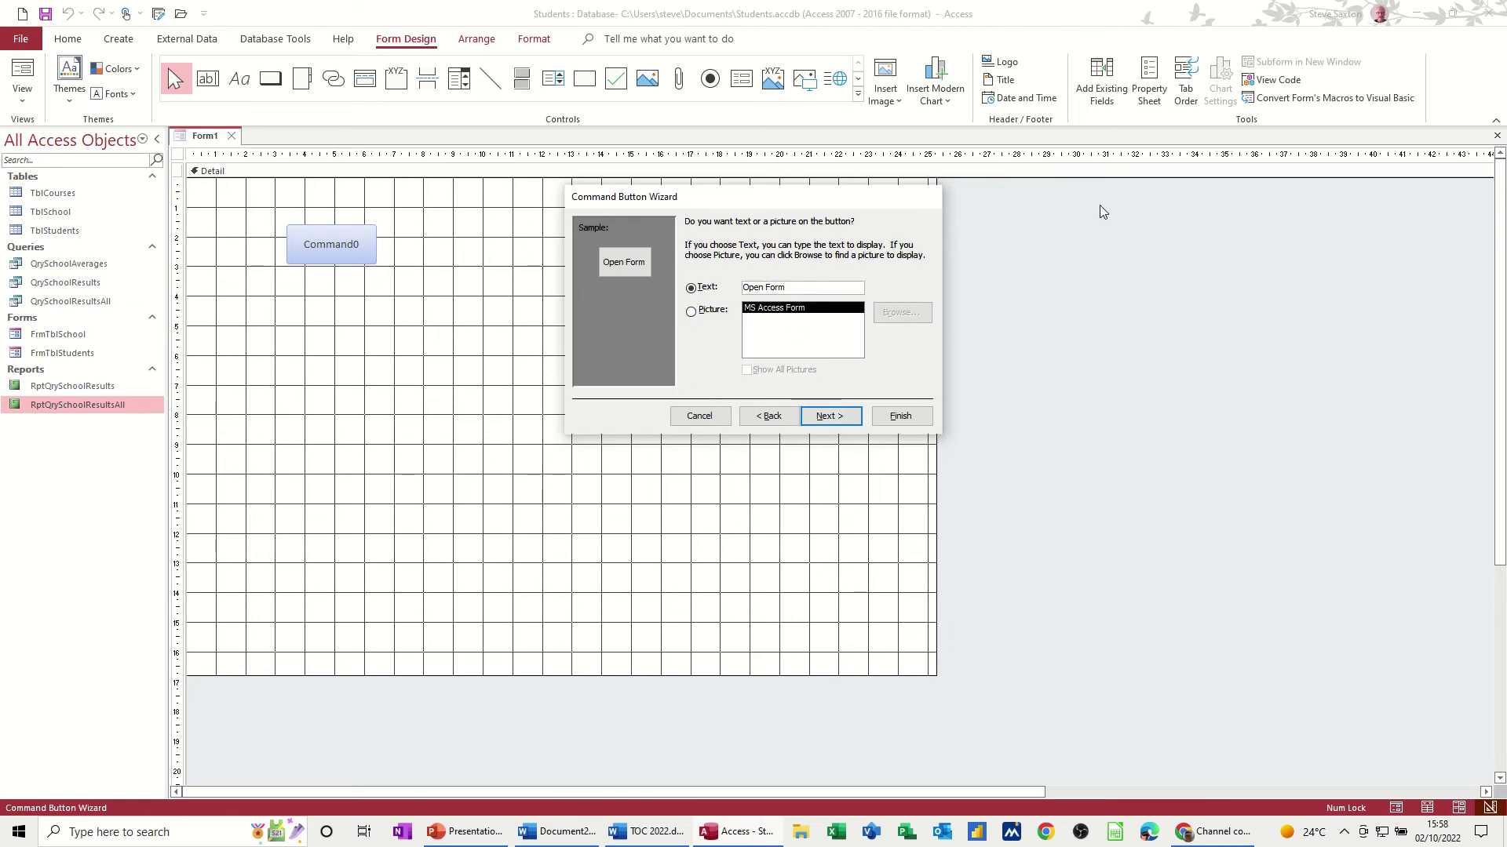
text(School)
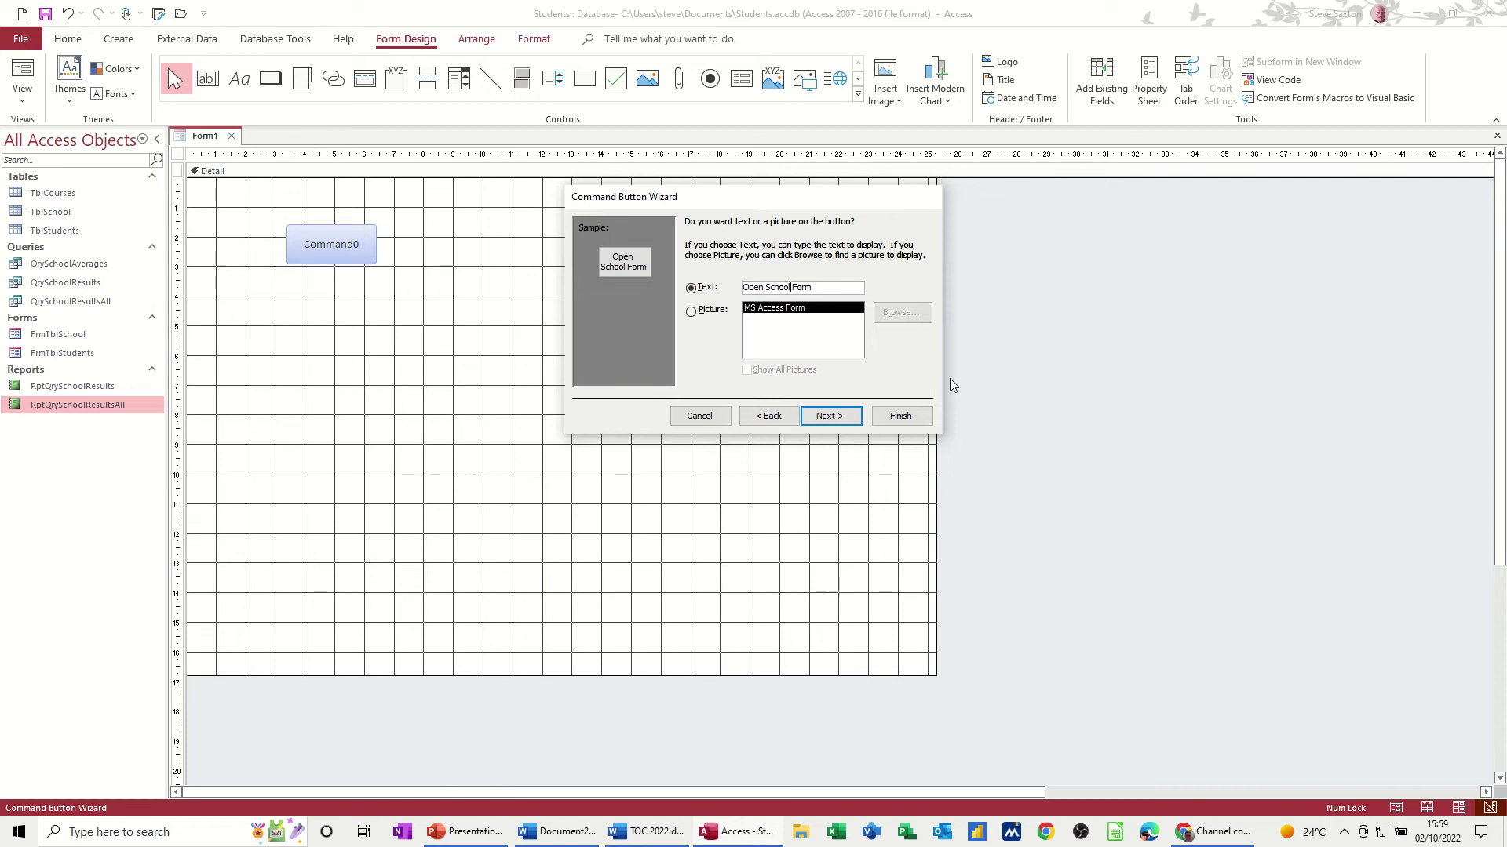
click(834, 417)
click(901, 417)
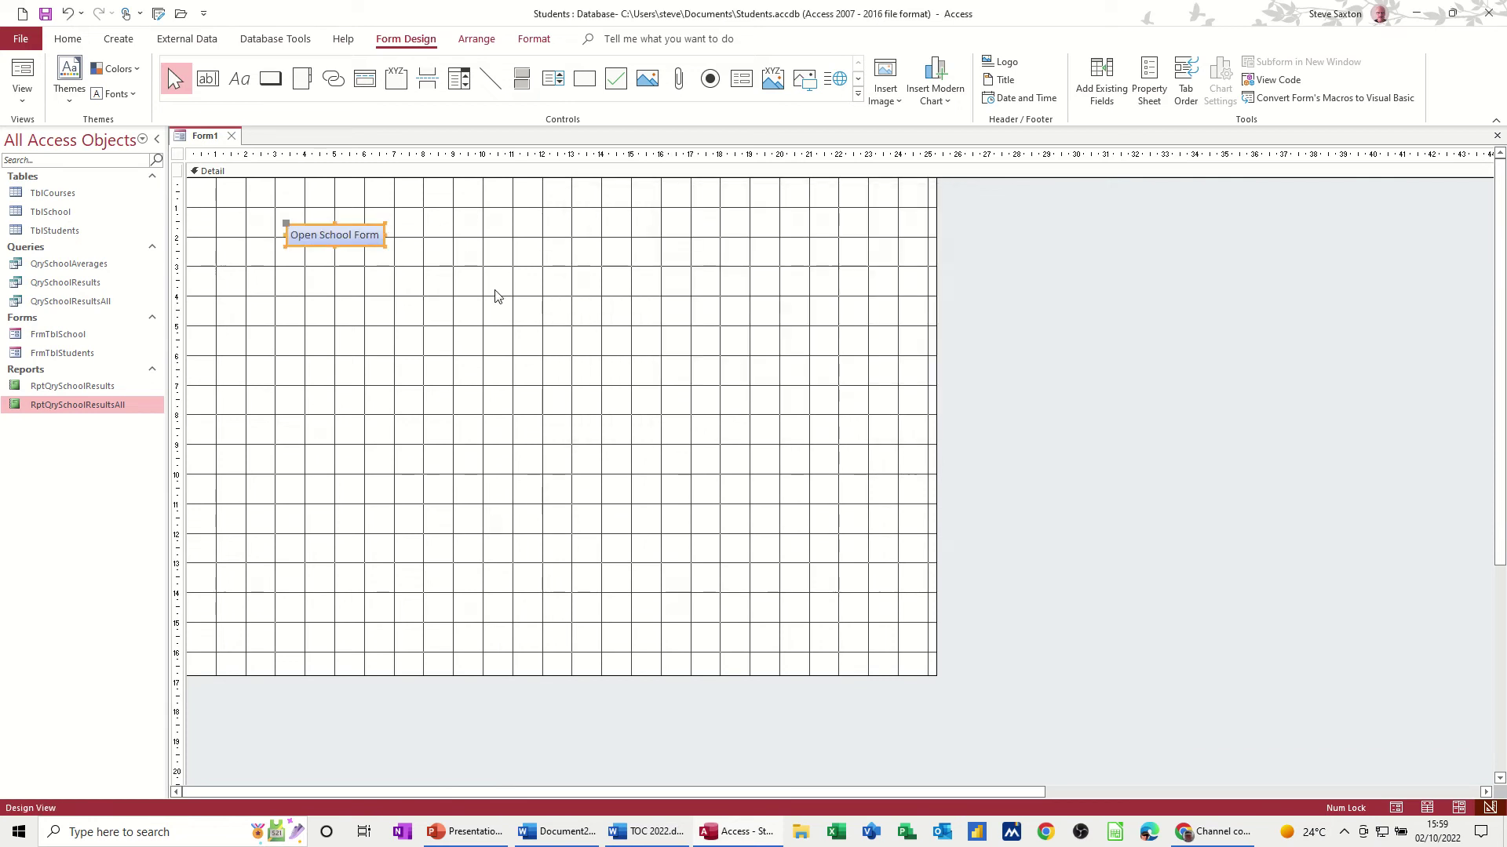
Draw a second button below the first, set to open FrmTblStudents.
click(274, 82)
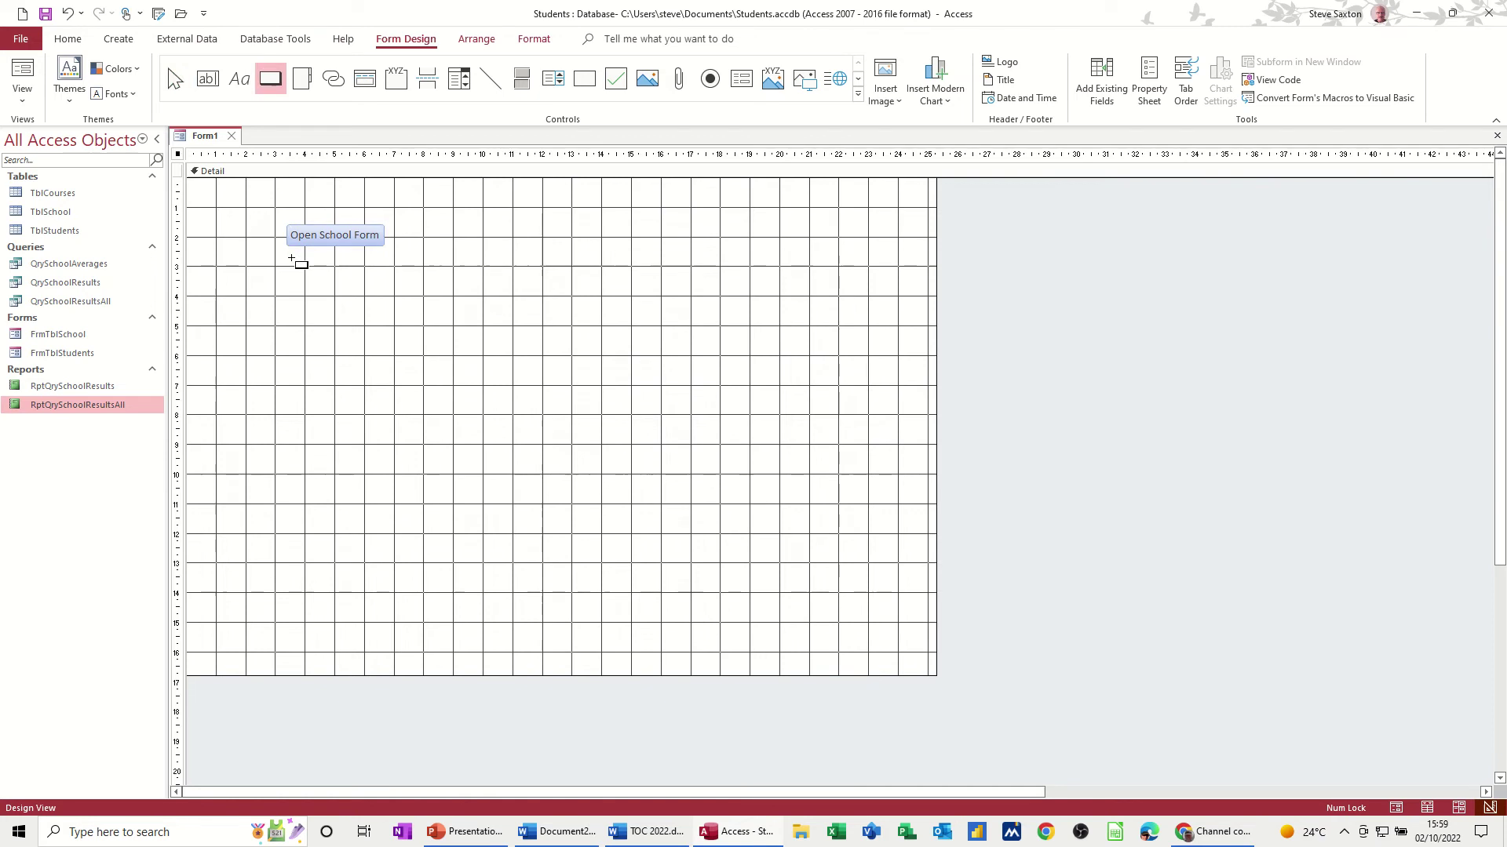
mouse_move(291, 257)
mouse_down()
mouse_move(343, 306)
mouse_move(382, 302)
mouse_up()
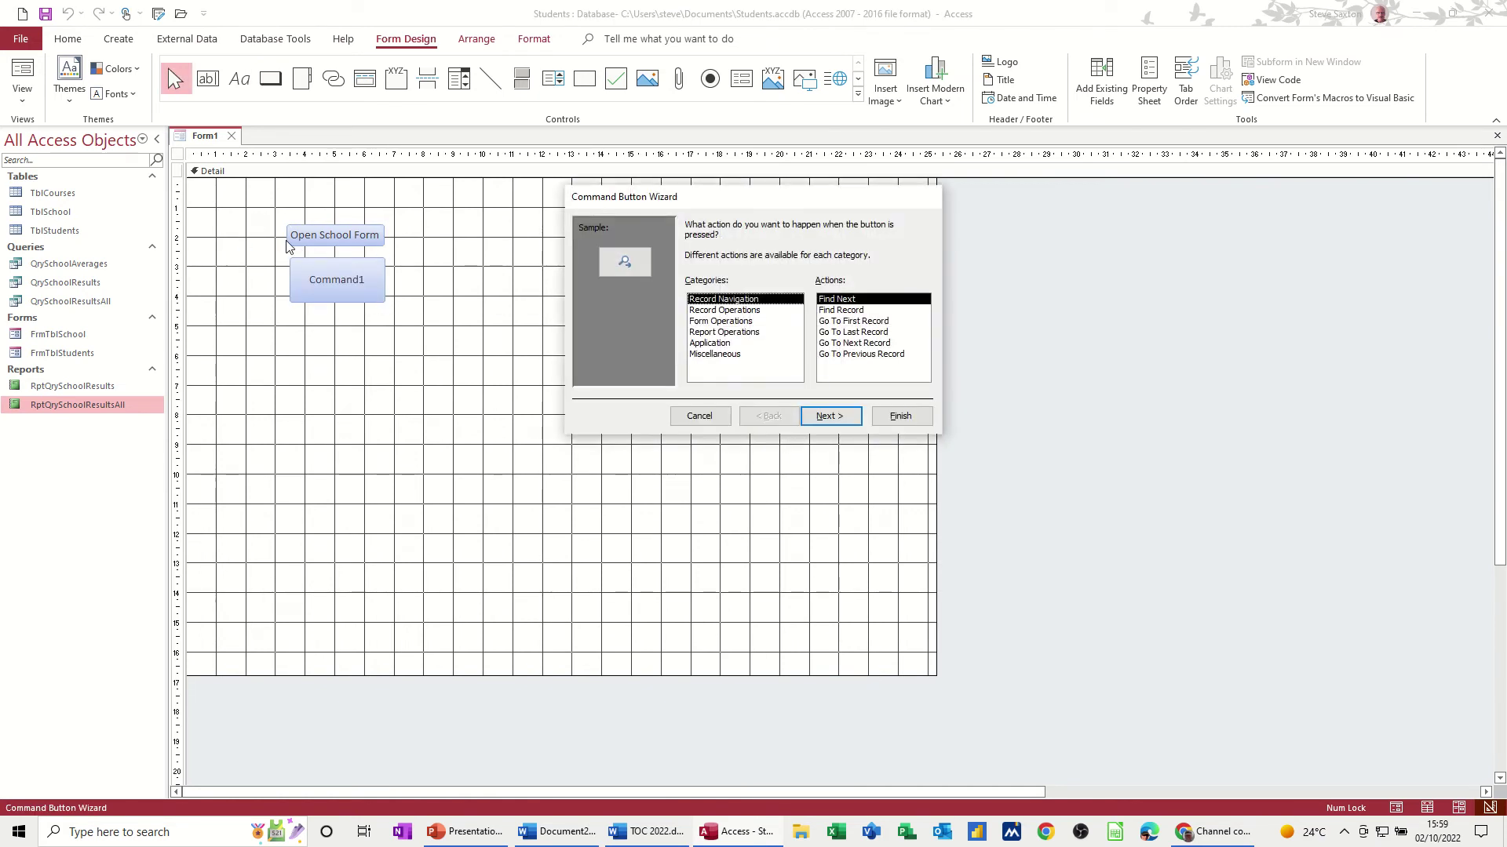
click(702, 321)
click(832, 321)
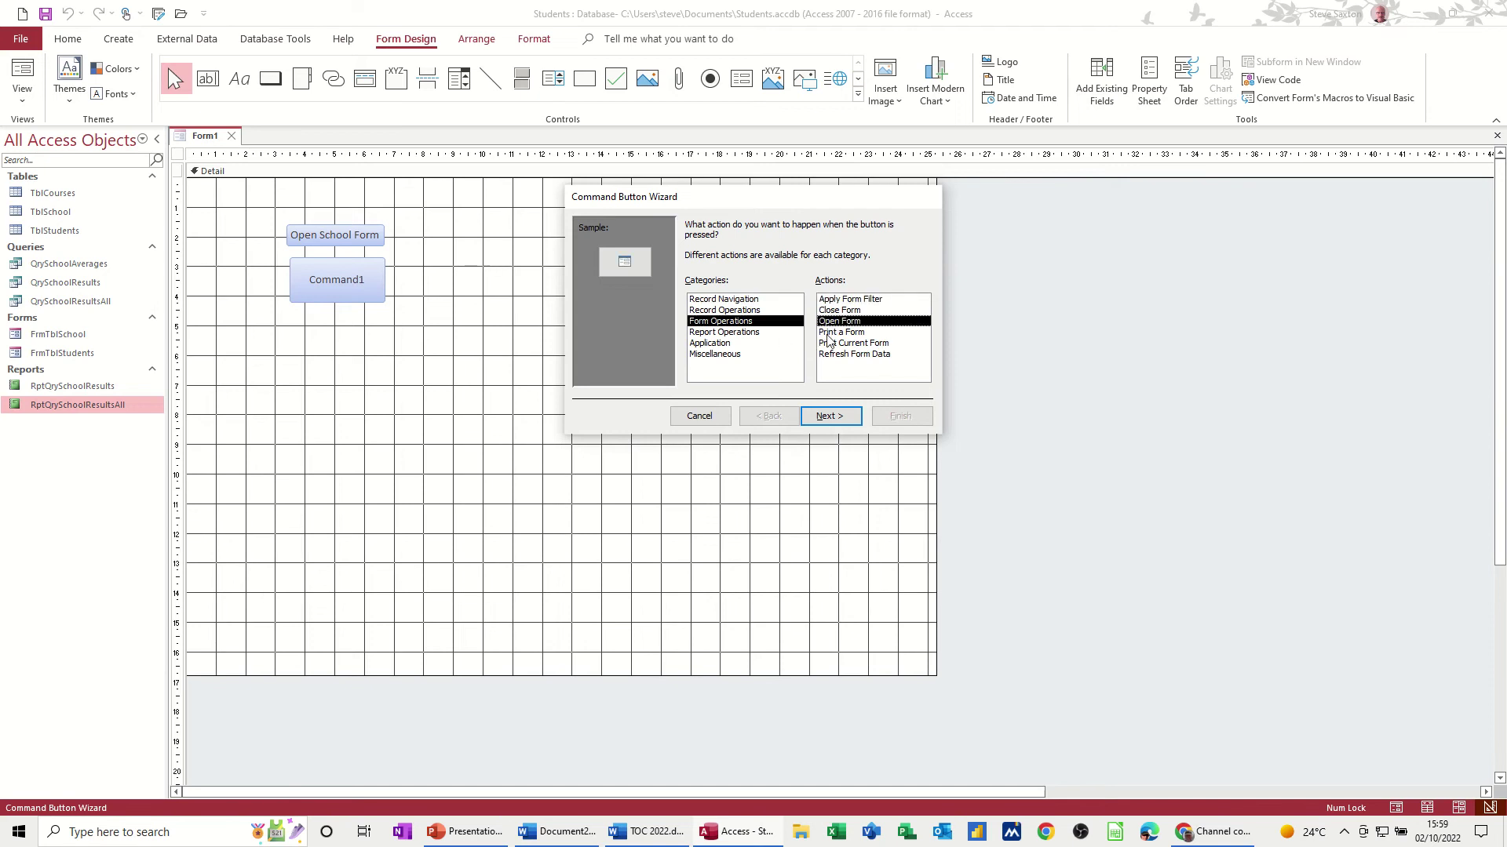
click(831, 418)
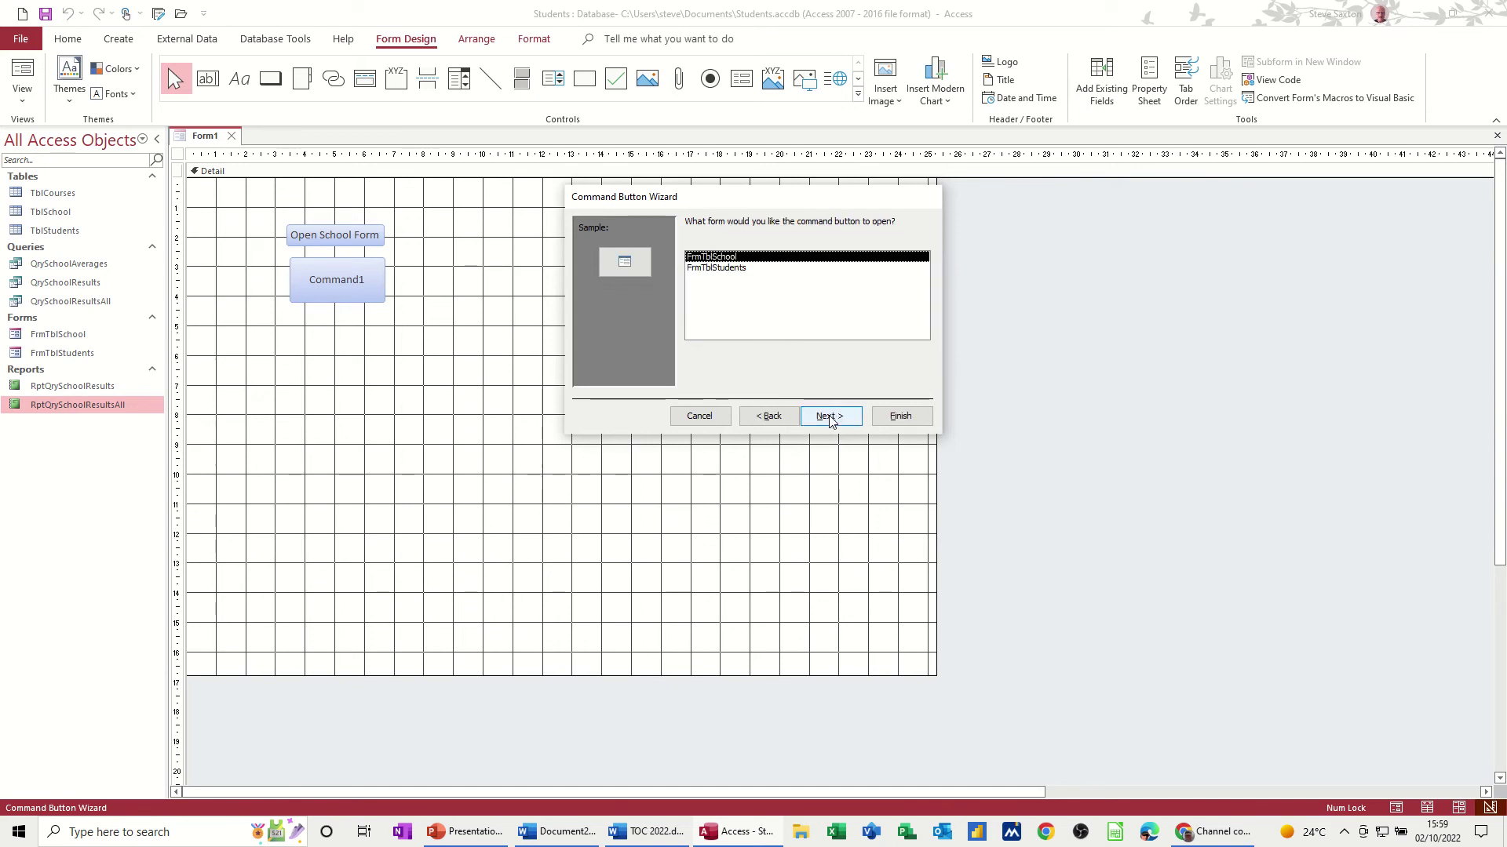
click(744, 270)
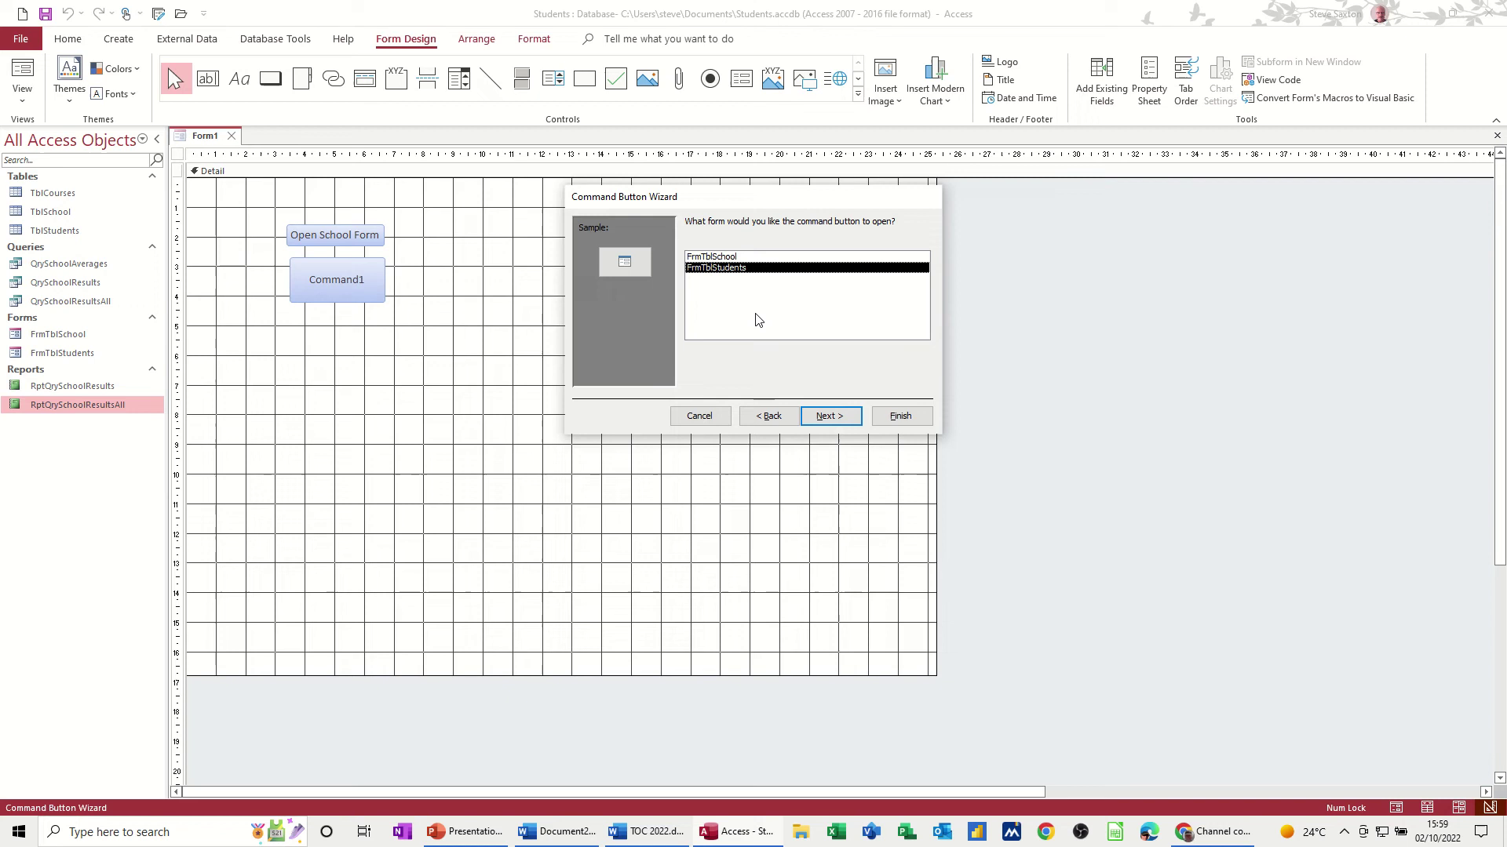
Keep all records shown and caption the button 'Open Students Form'.
click(820, 416)
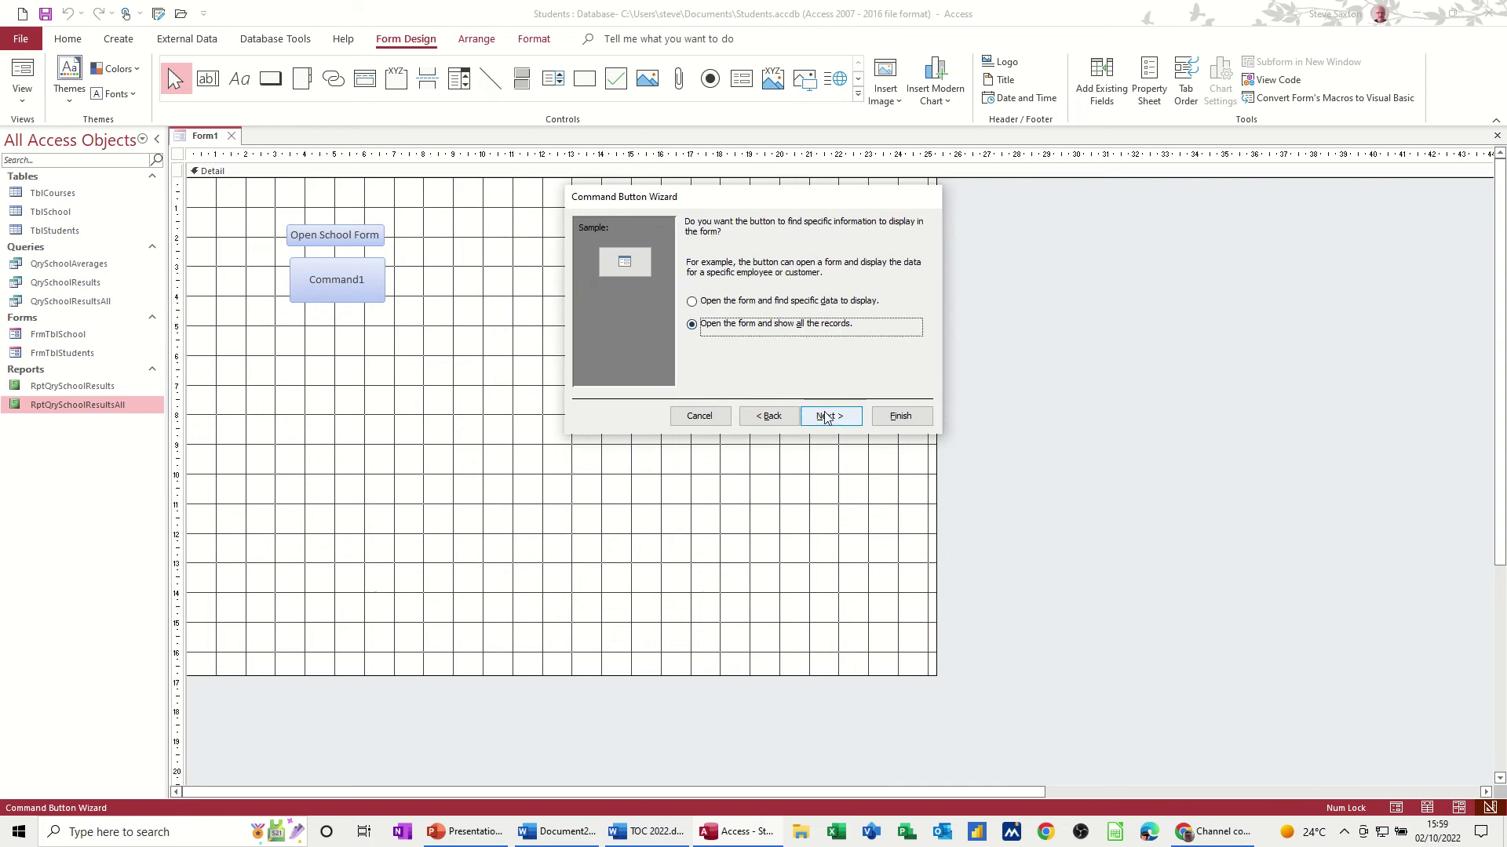
click(829, 417)
click(768, 289)
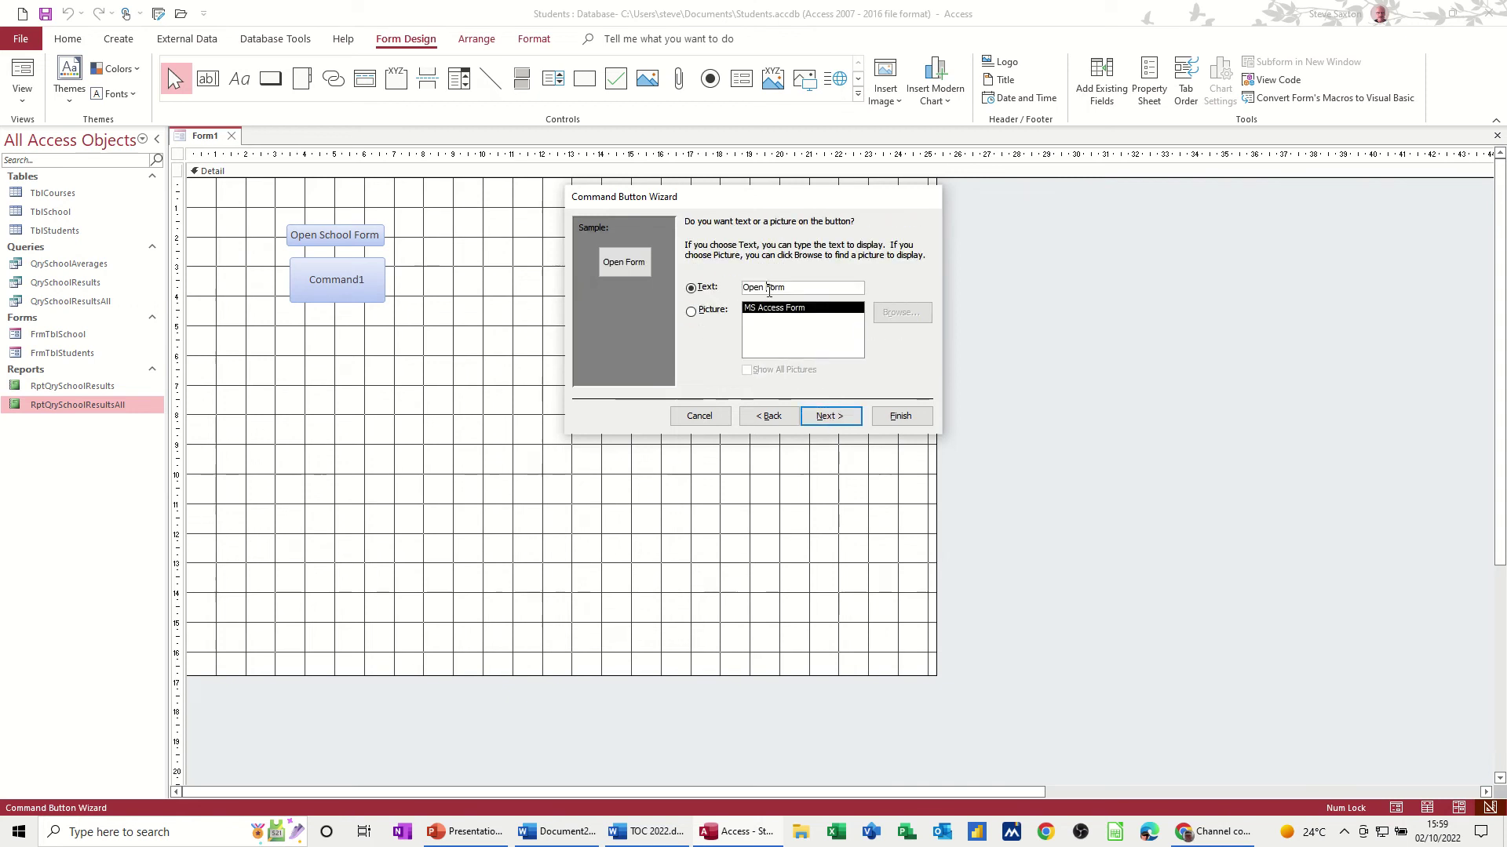
text(Students)
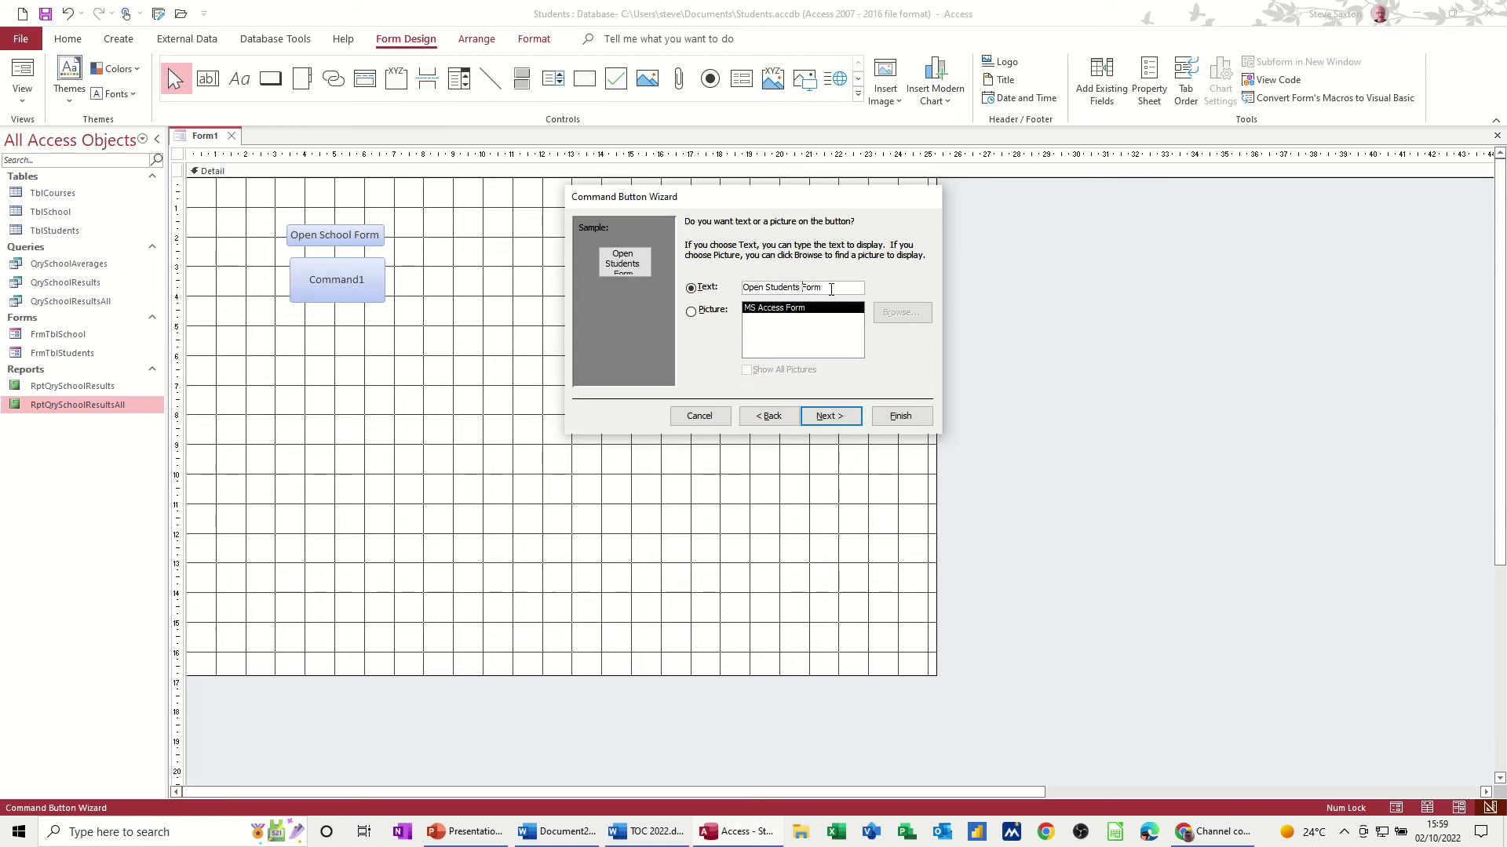
click(831, 415)
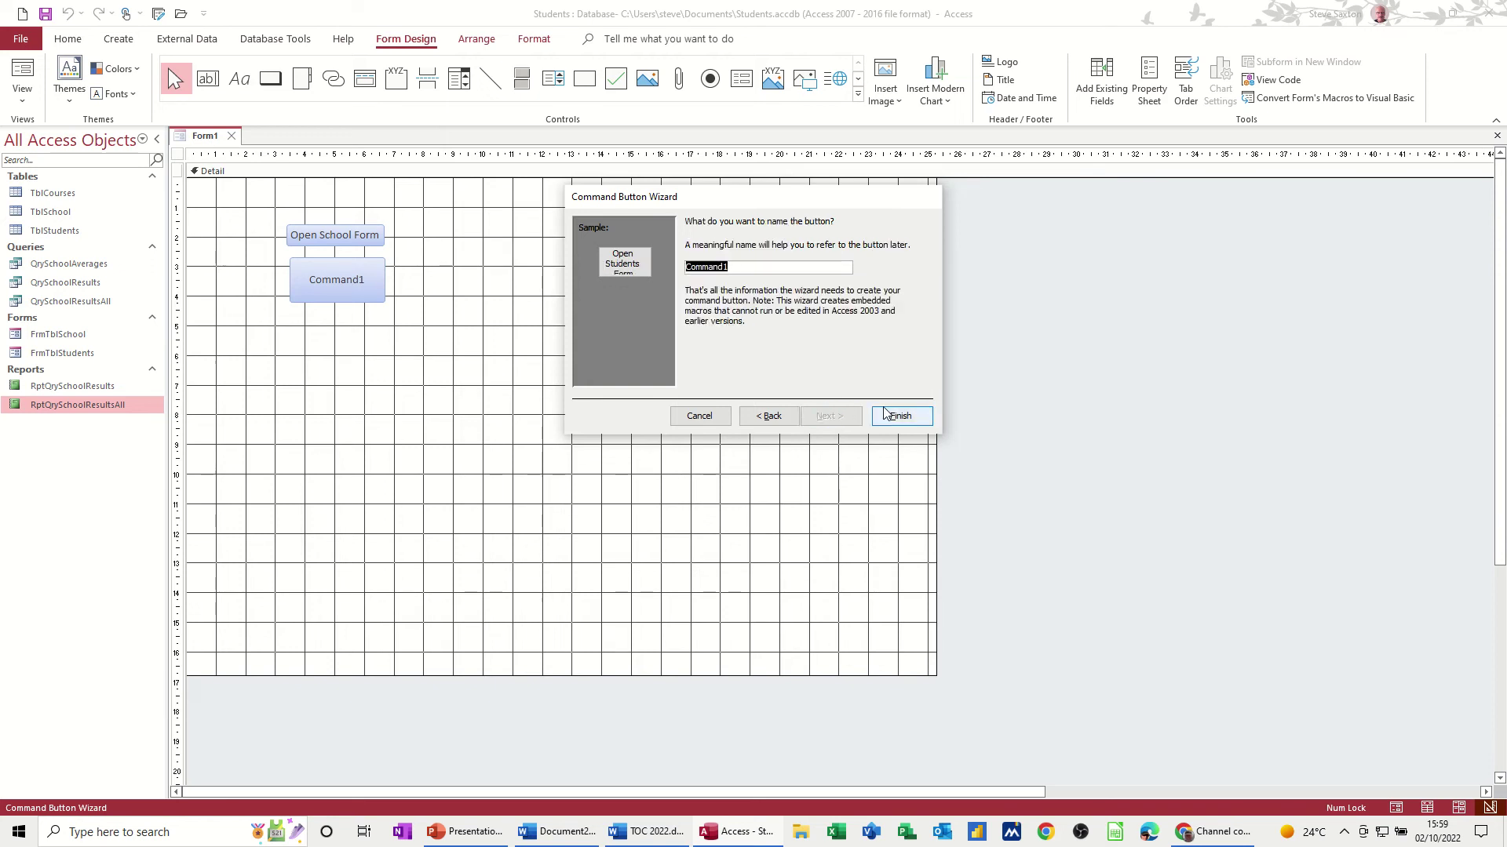
click(900, 415)
click(408, 341)
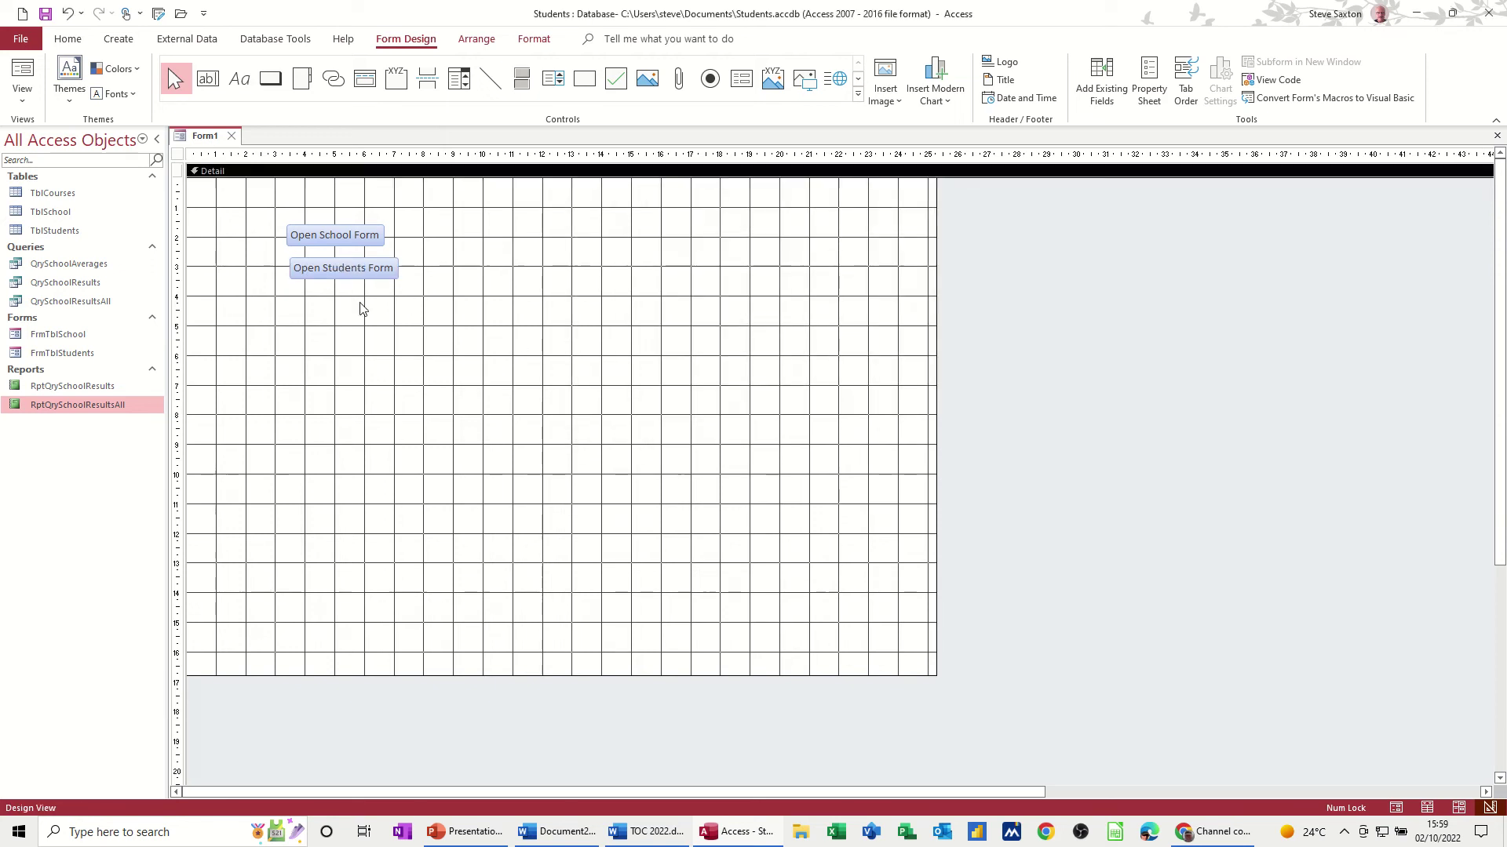
Test the Open School Form button in Form View, then save the form as Main Menu.
click(18, 66)
click(323, 205)
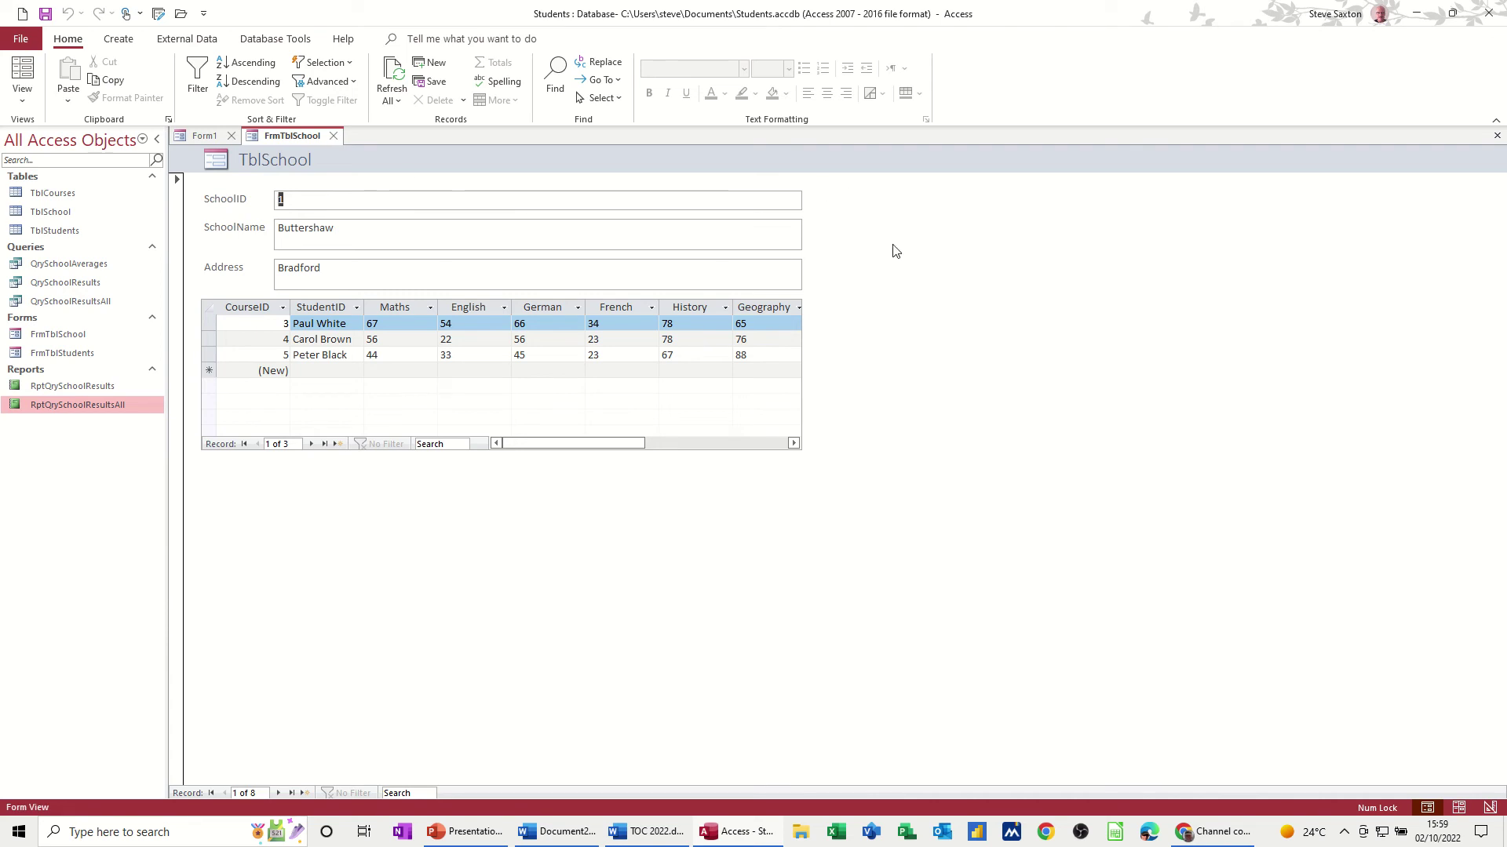
click(205, 138)
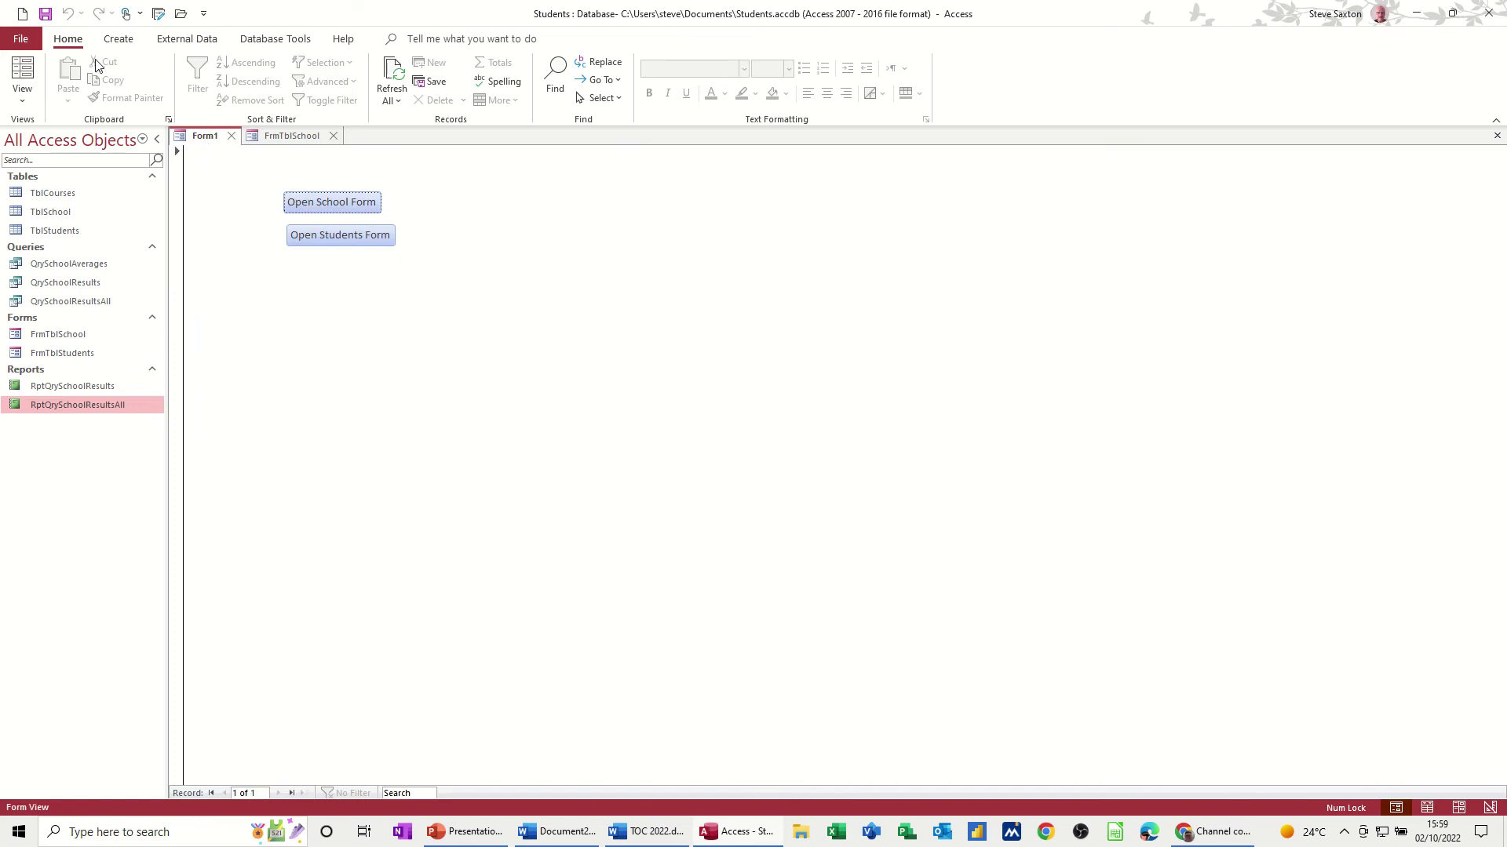
click(45, 14)
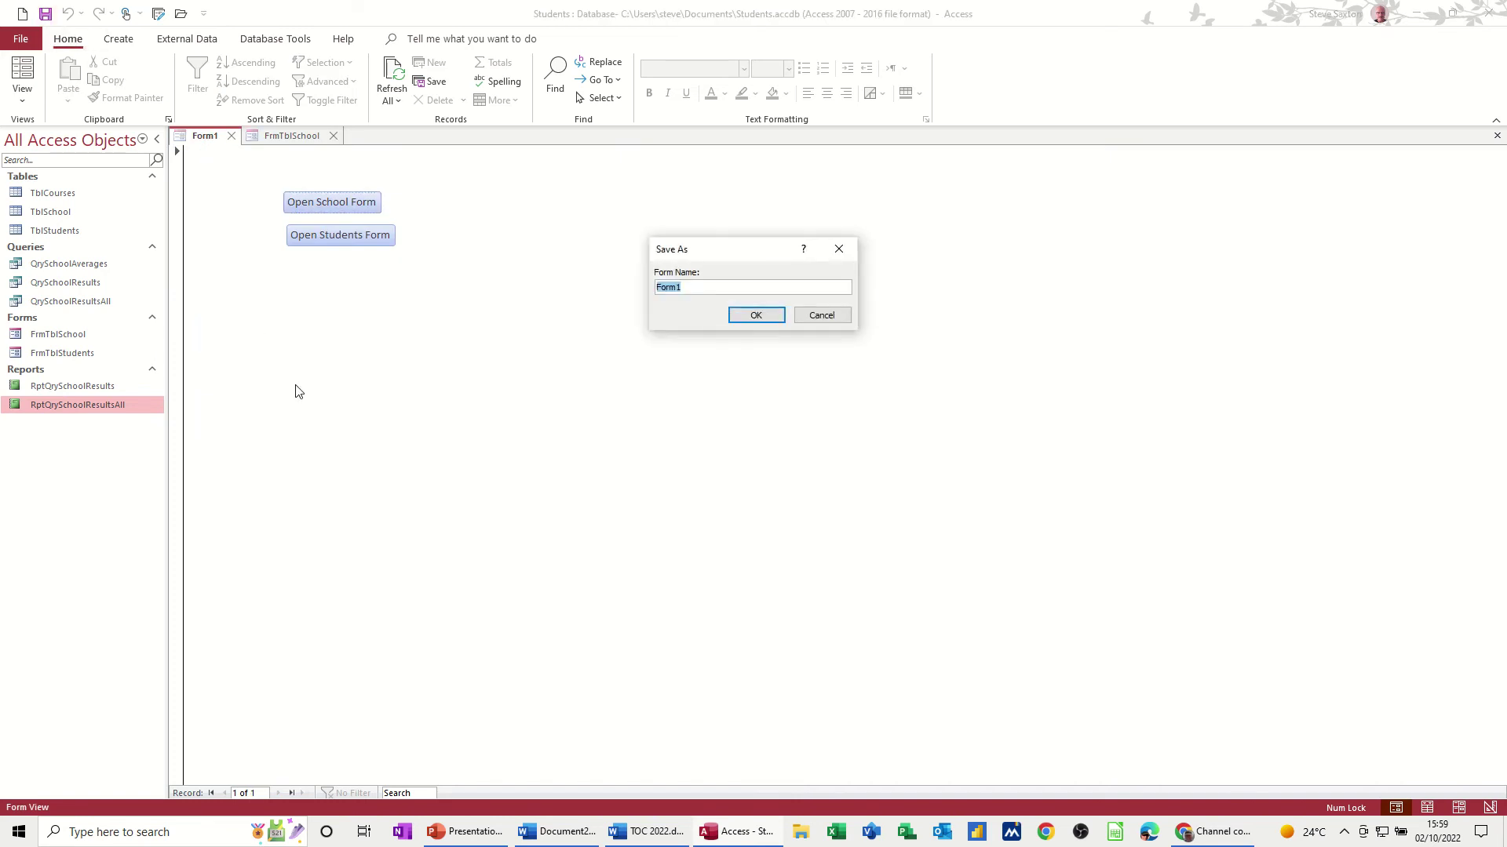
text(Main Menu)
Confirm the Main Menu name, then open FrmTblSchool in Design view and widen it rightward.
click(743, 317)
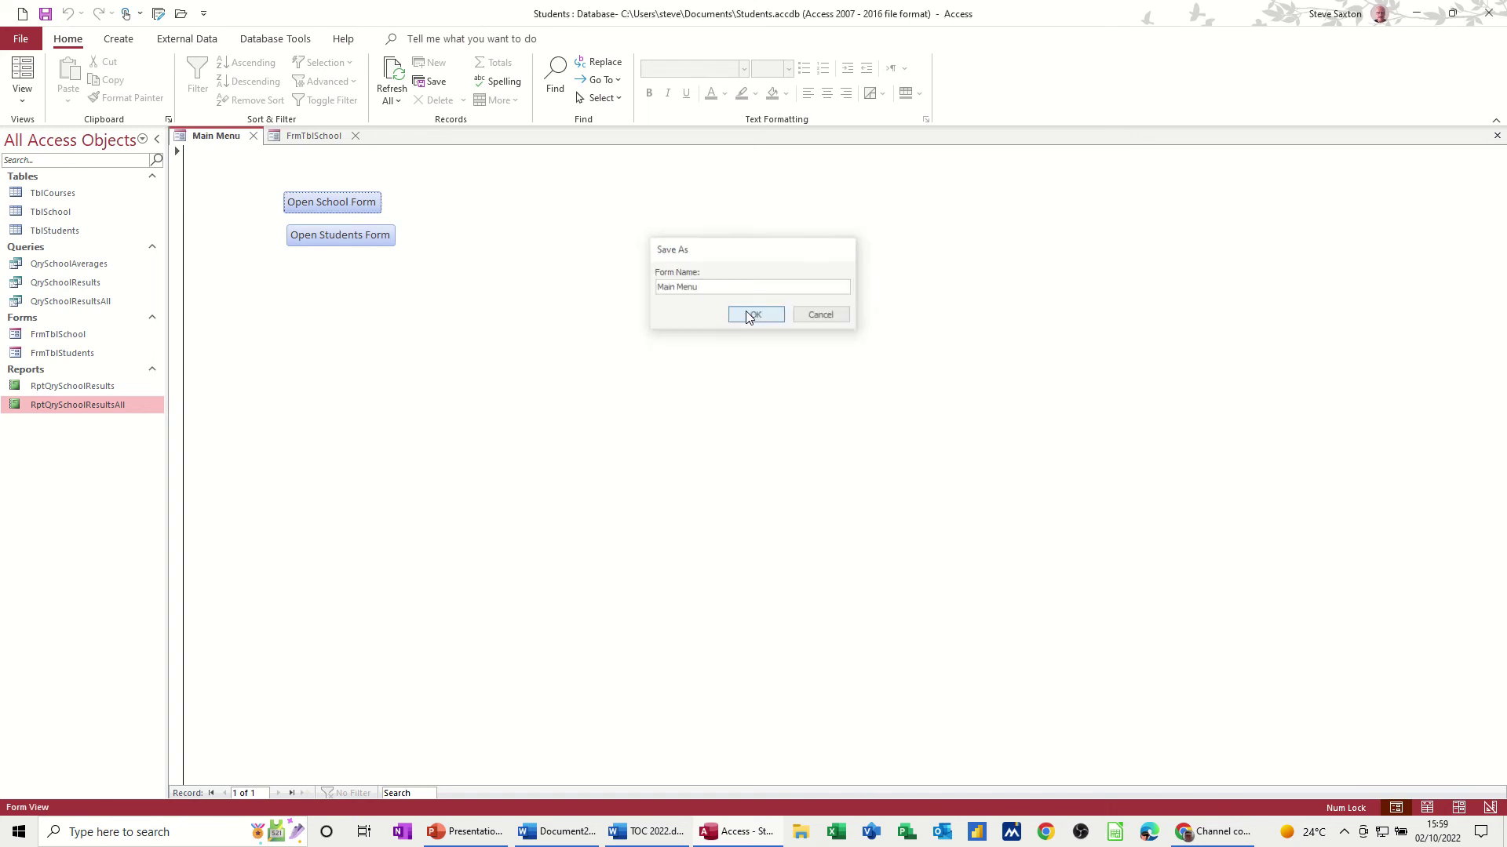
click(310, 137)
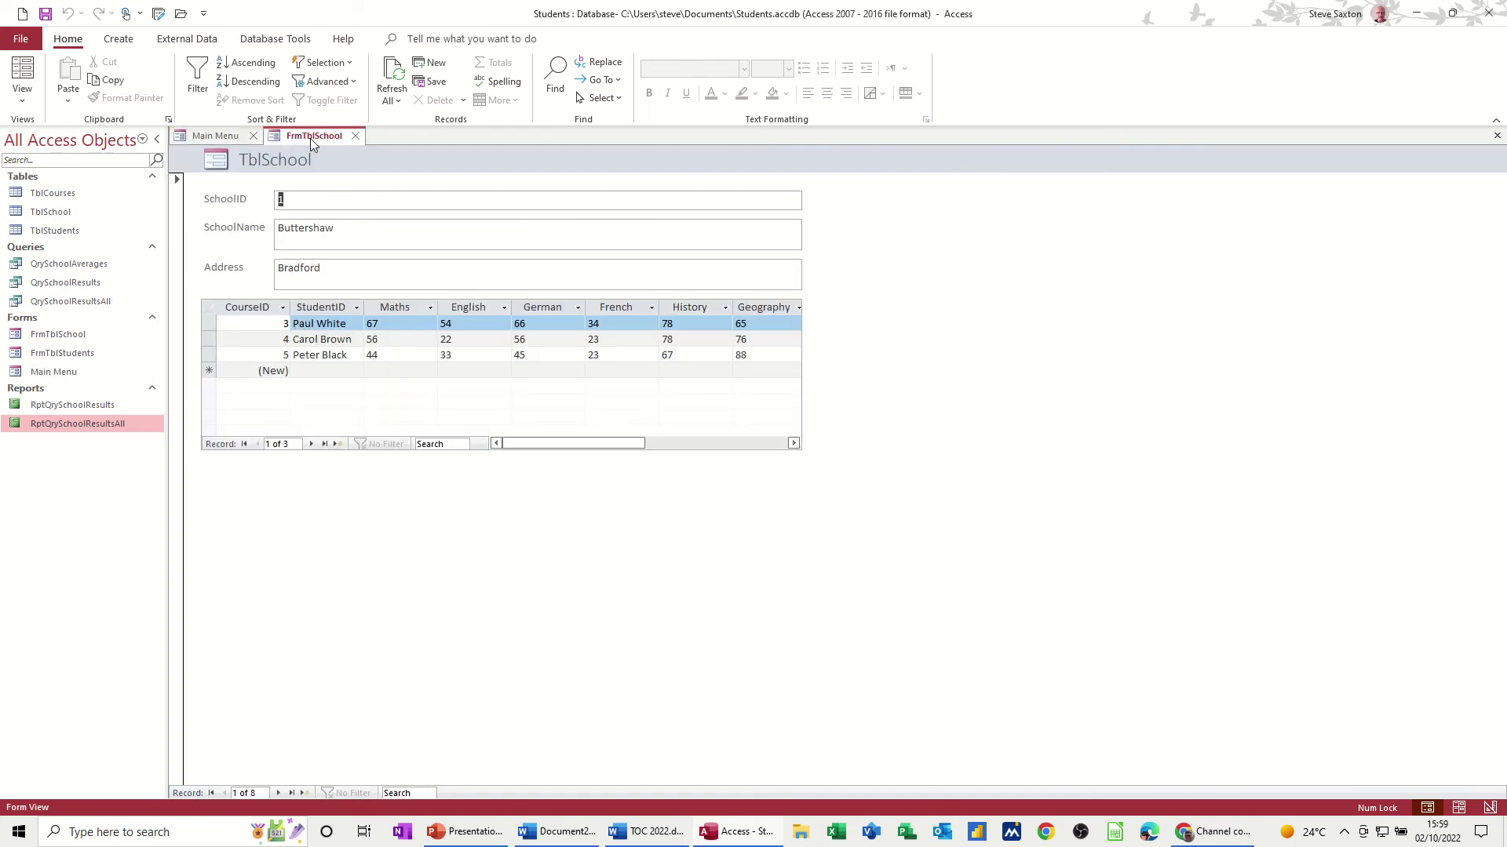
click(18, 103)
click(38, 205)
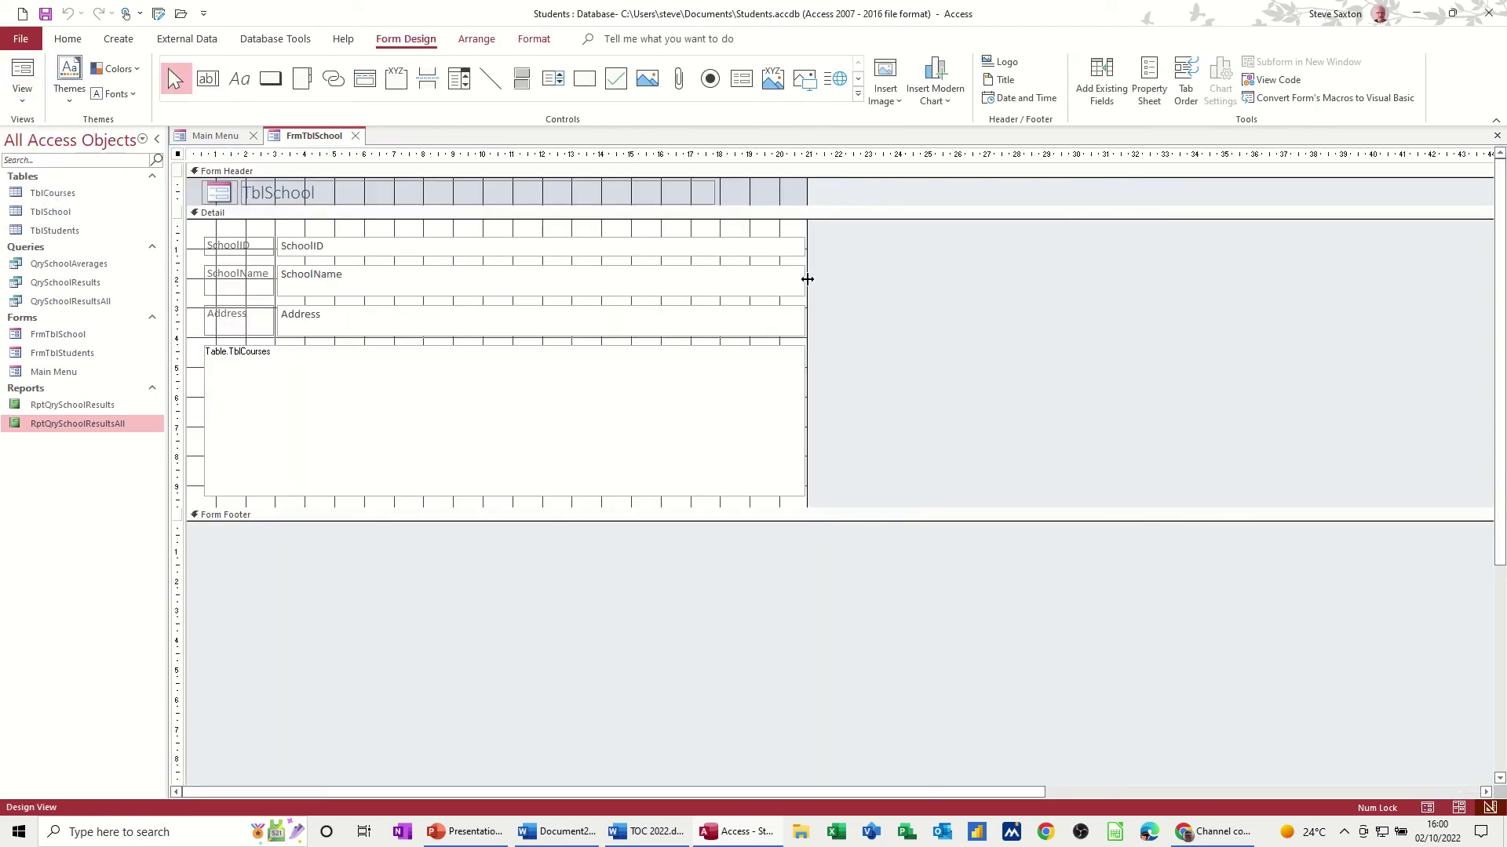
drag(807, 279, 899, 276)
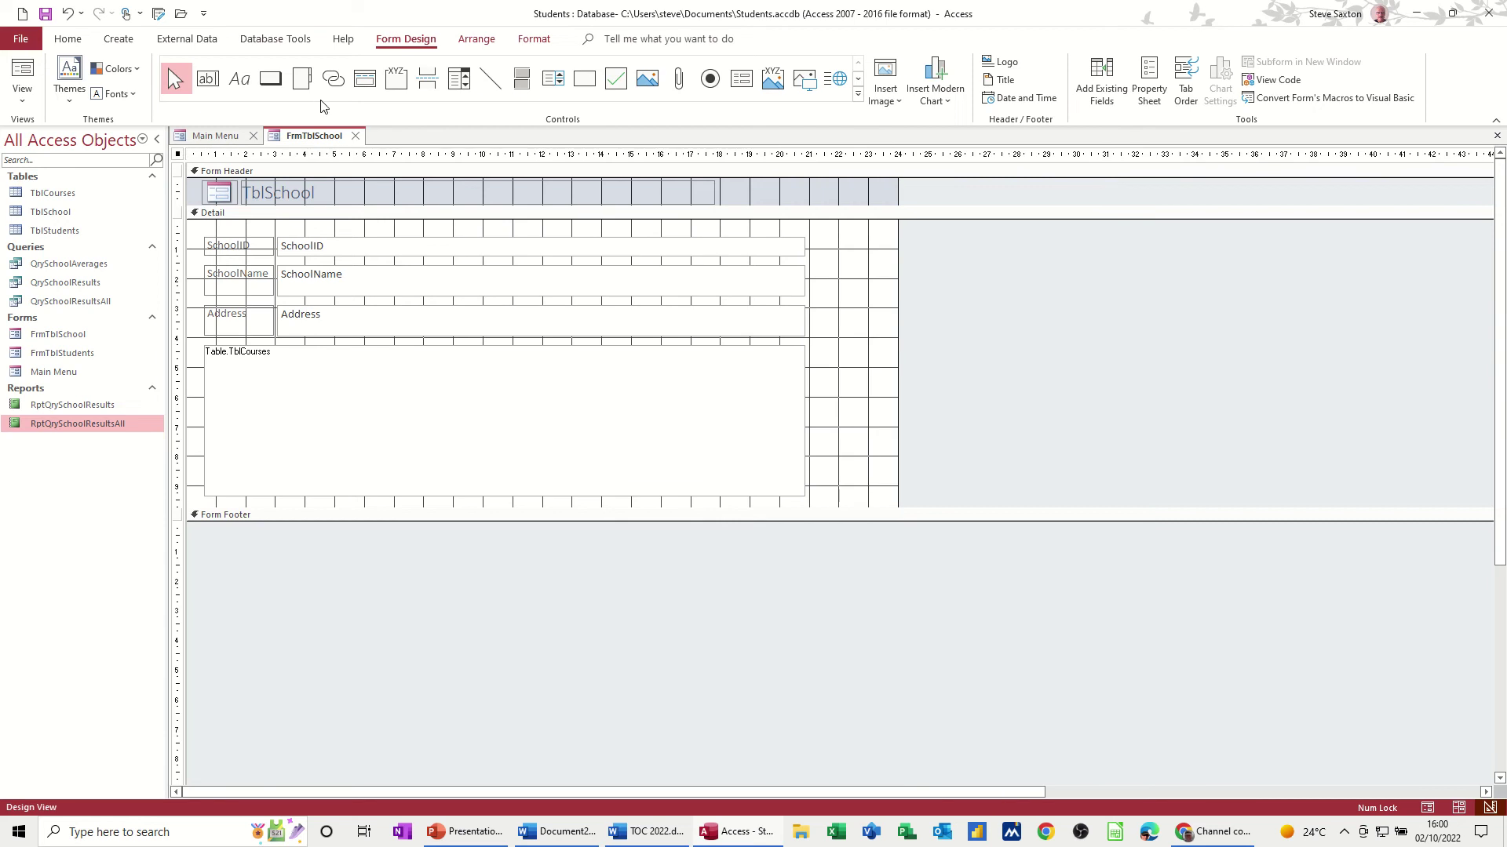
Add an 'Open Form Main Menu' button right of SchoolID that opens the Main Menu form.
click(270, 79)
drag(833, 237, 907, 268)
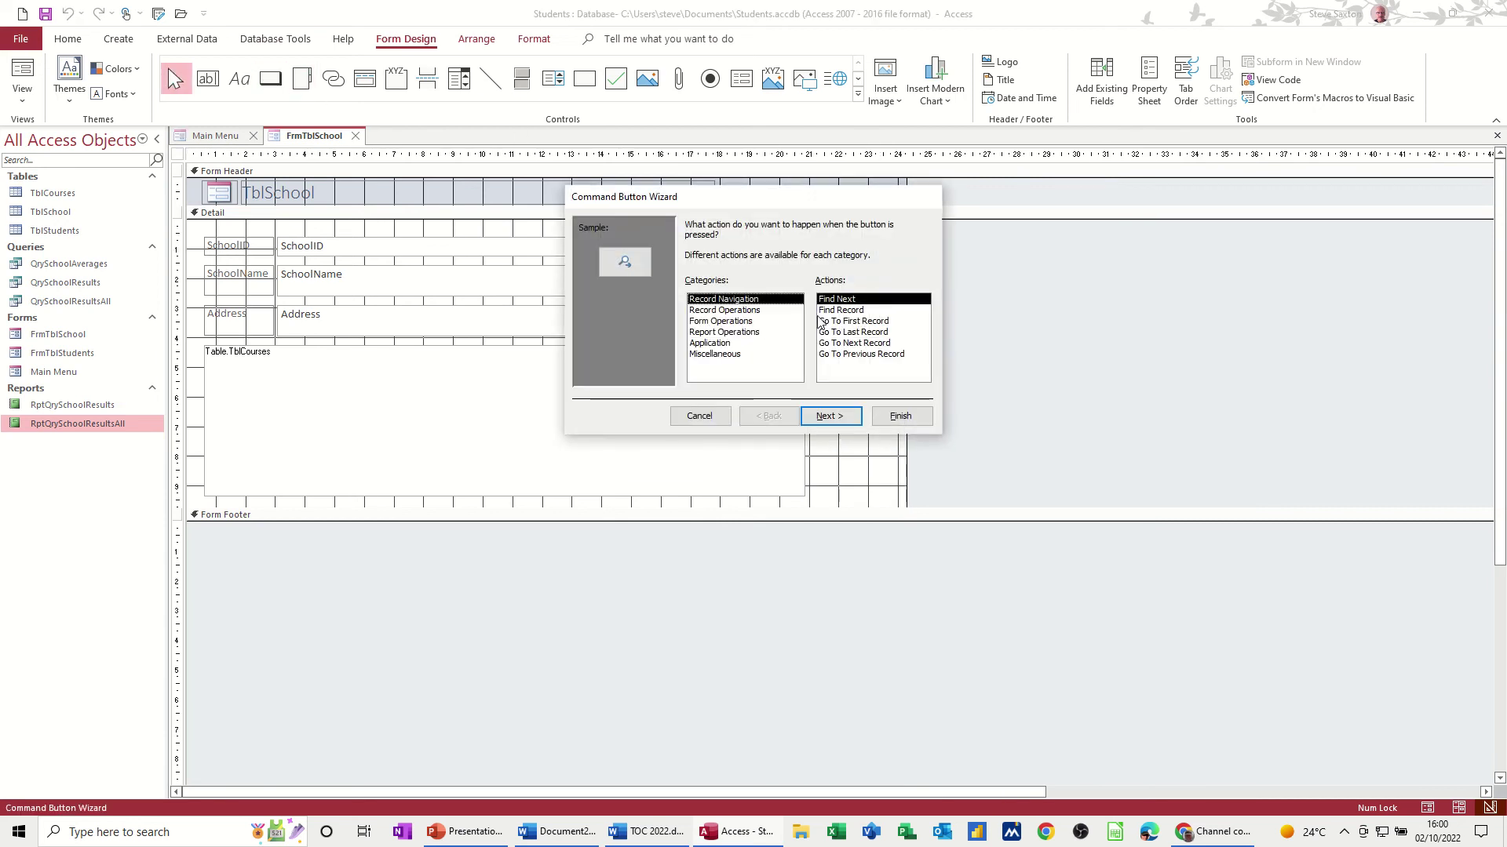
click(720, 321)
click(839, 321)
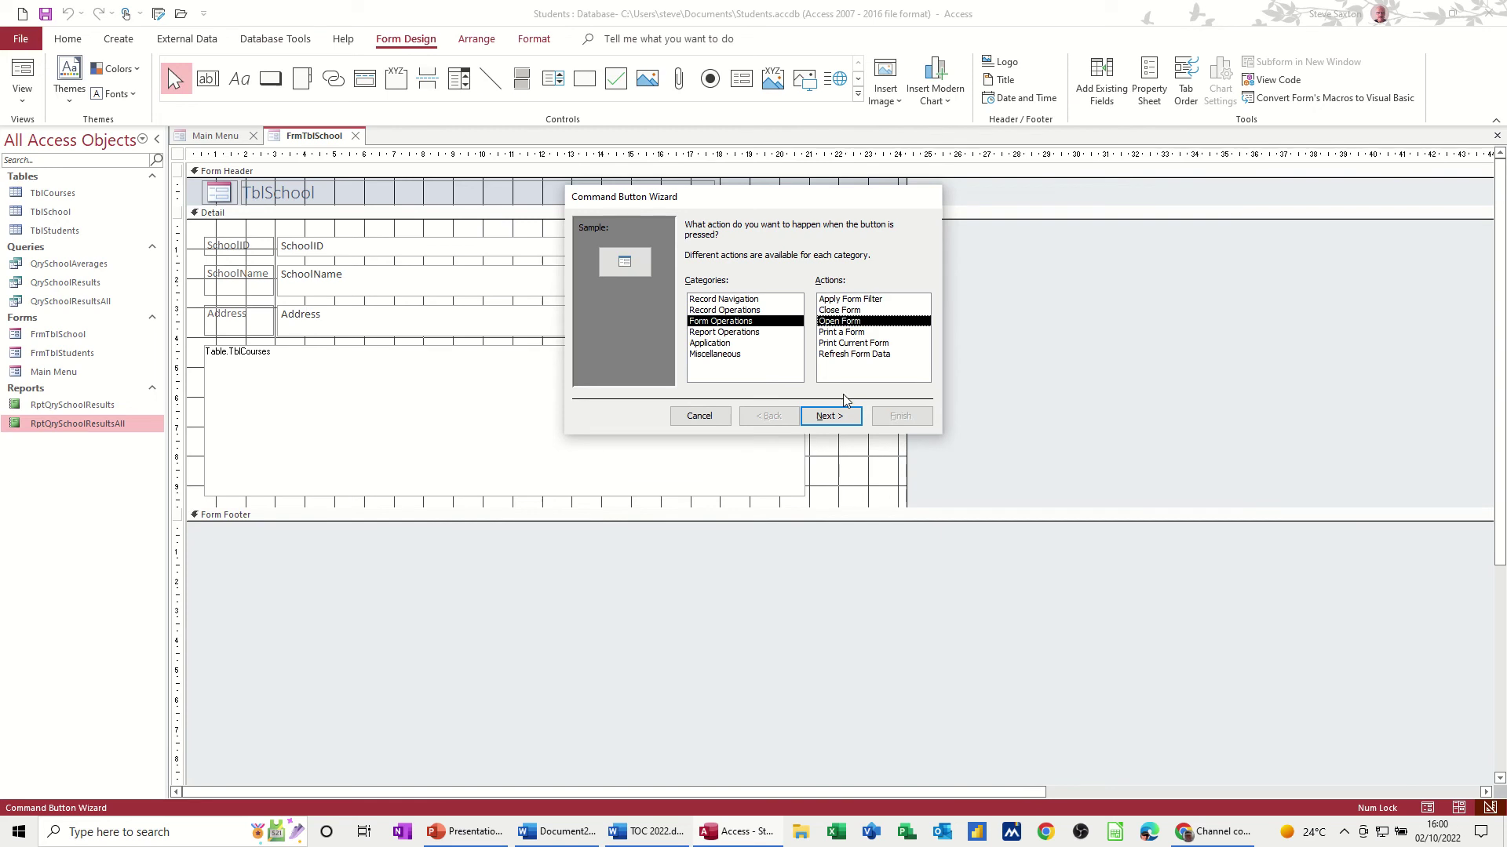
click(834, 410)
click(727, 280)
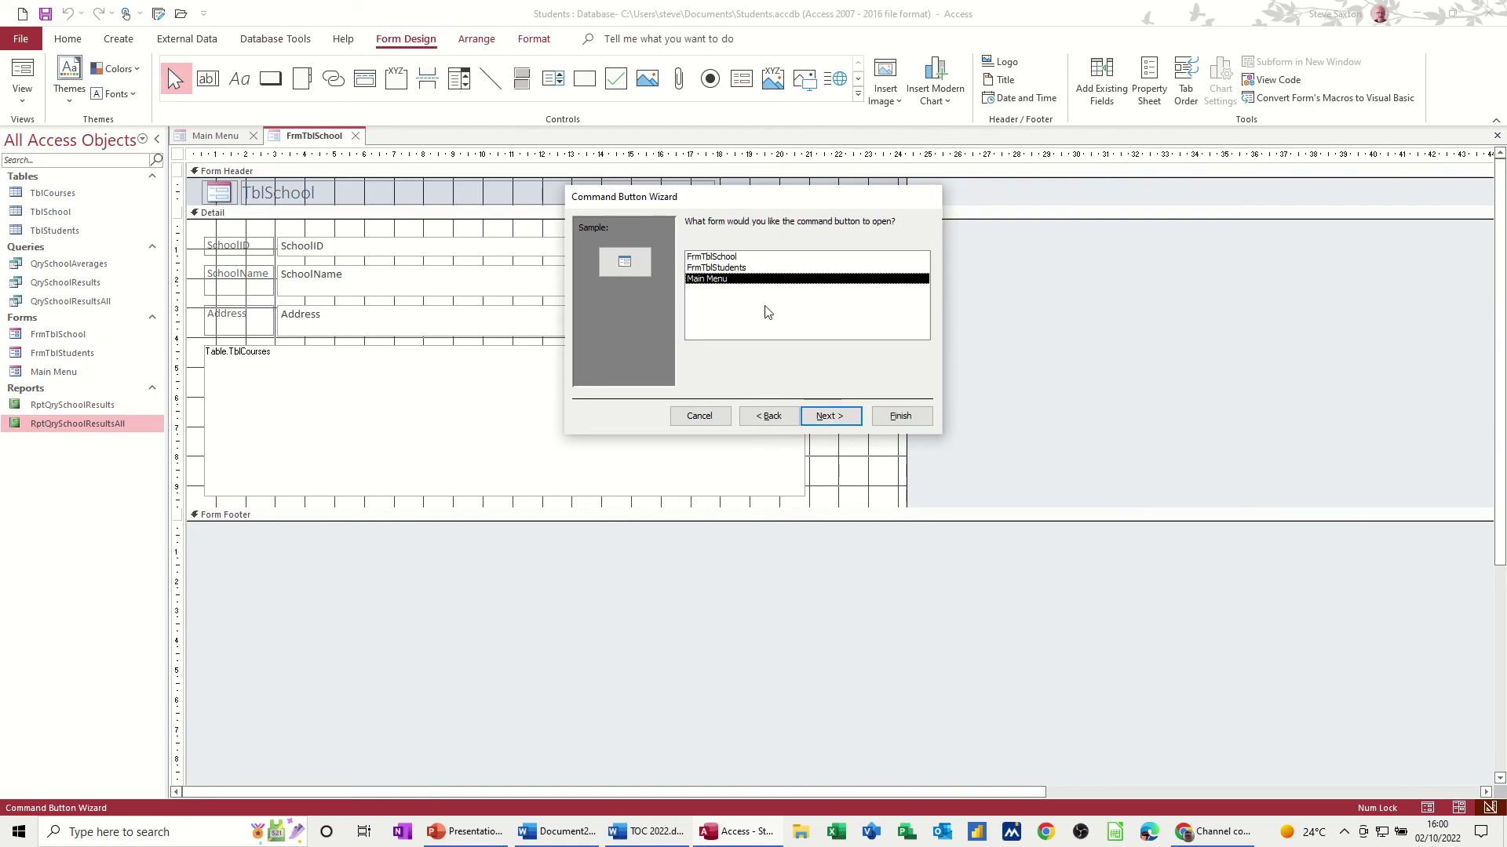
click(830, 414)
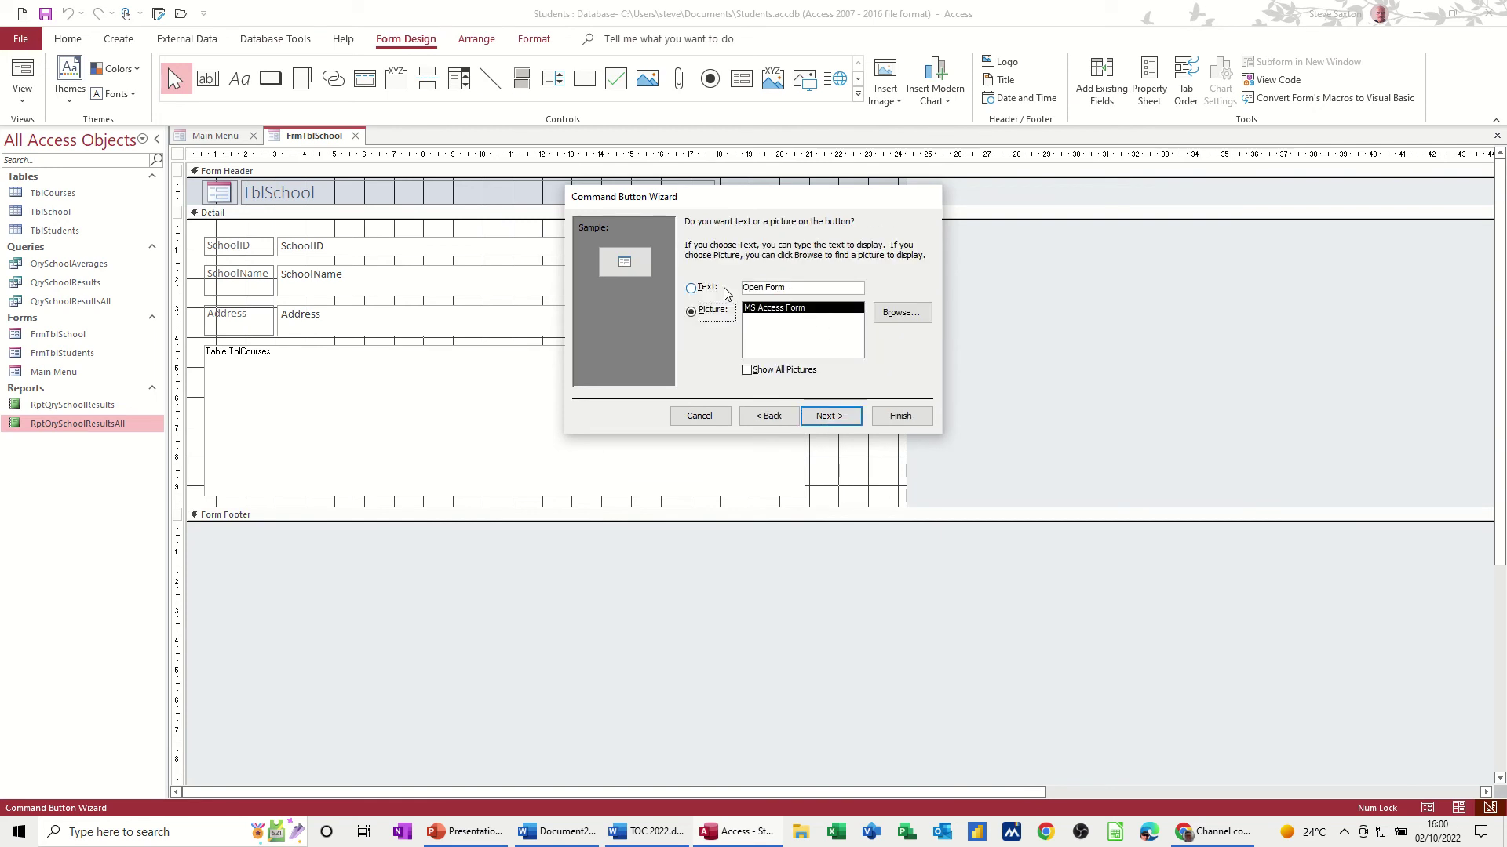
click(702, 287)
click(814, 288)
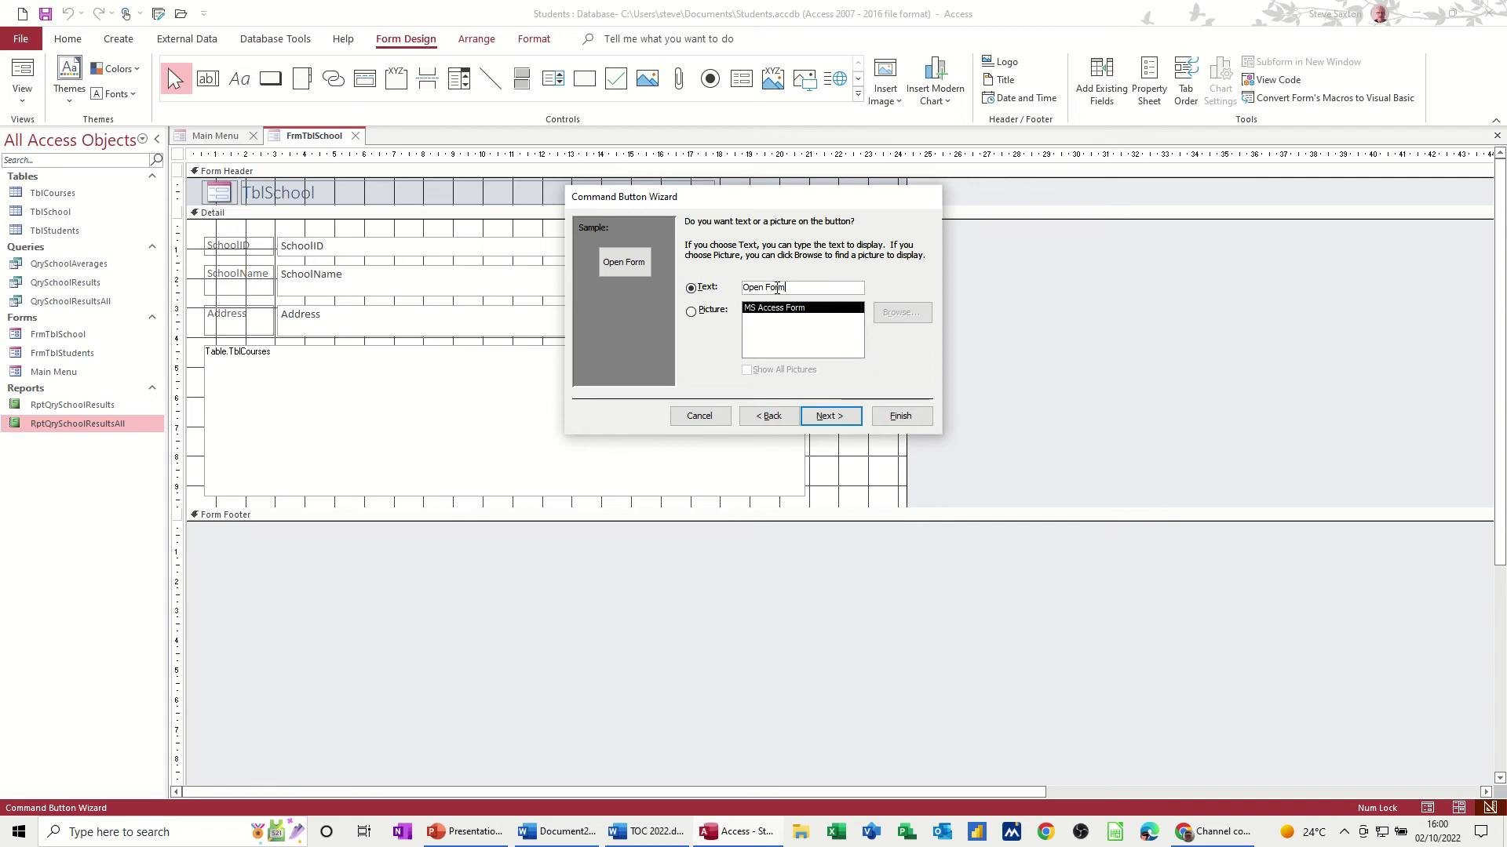
text(Main Menu)
click(900, 415)
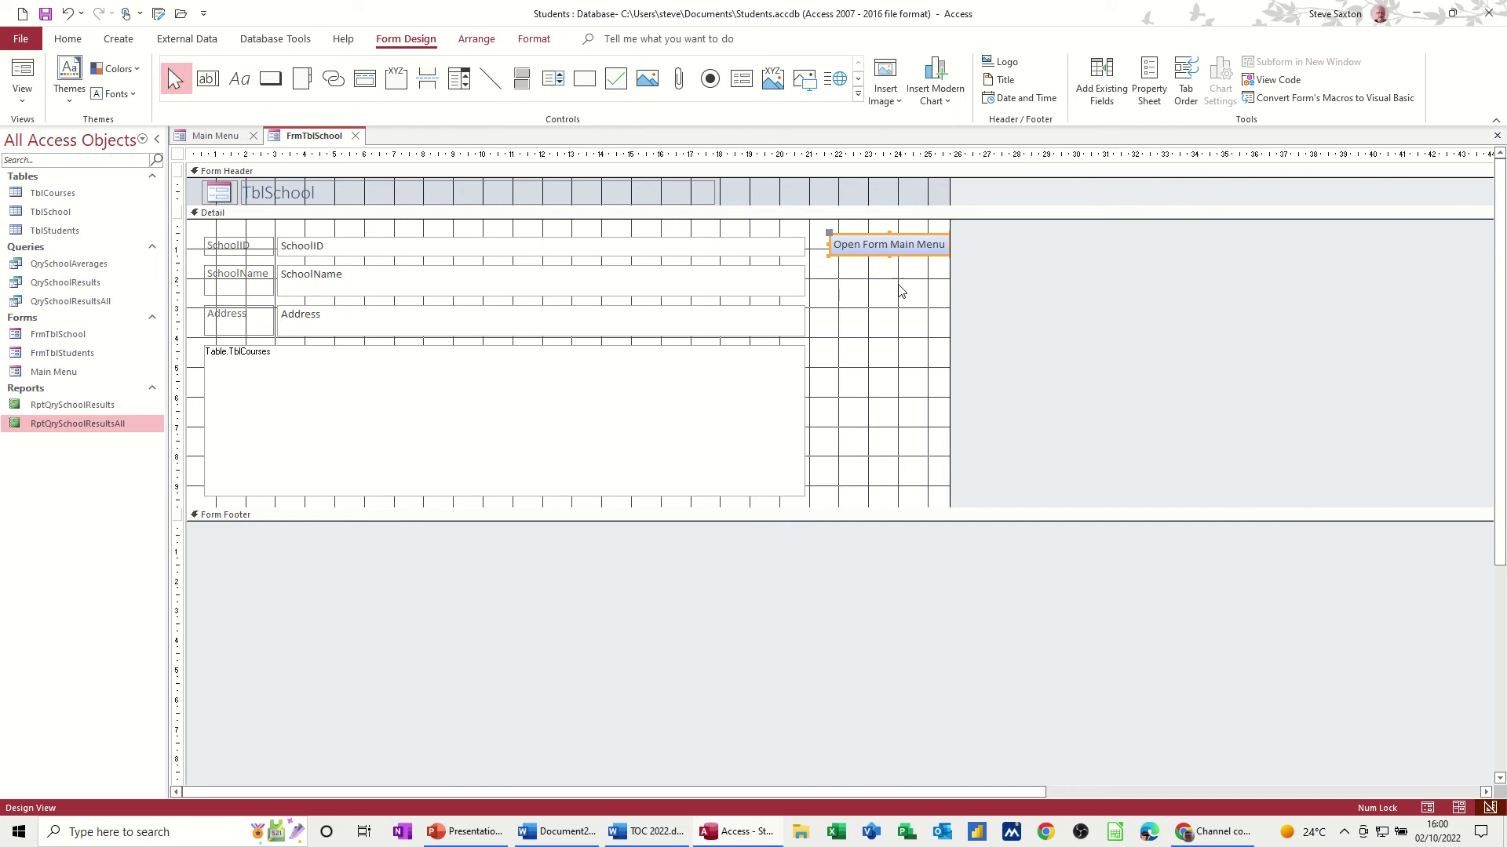
Add an Exit Doorway picture Close Form button below it, save, and view FrmTblSchool in Form View.
click(270, 79)
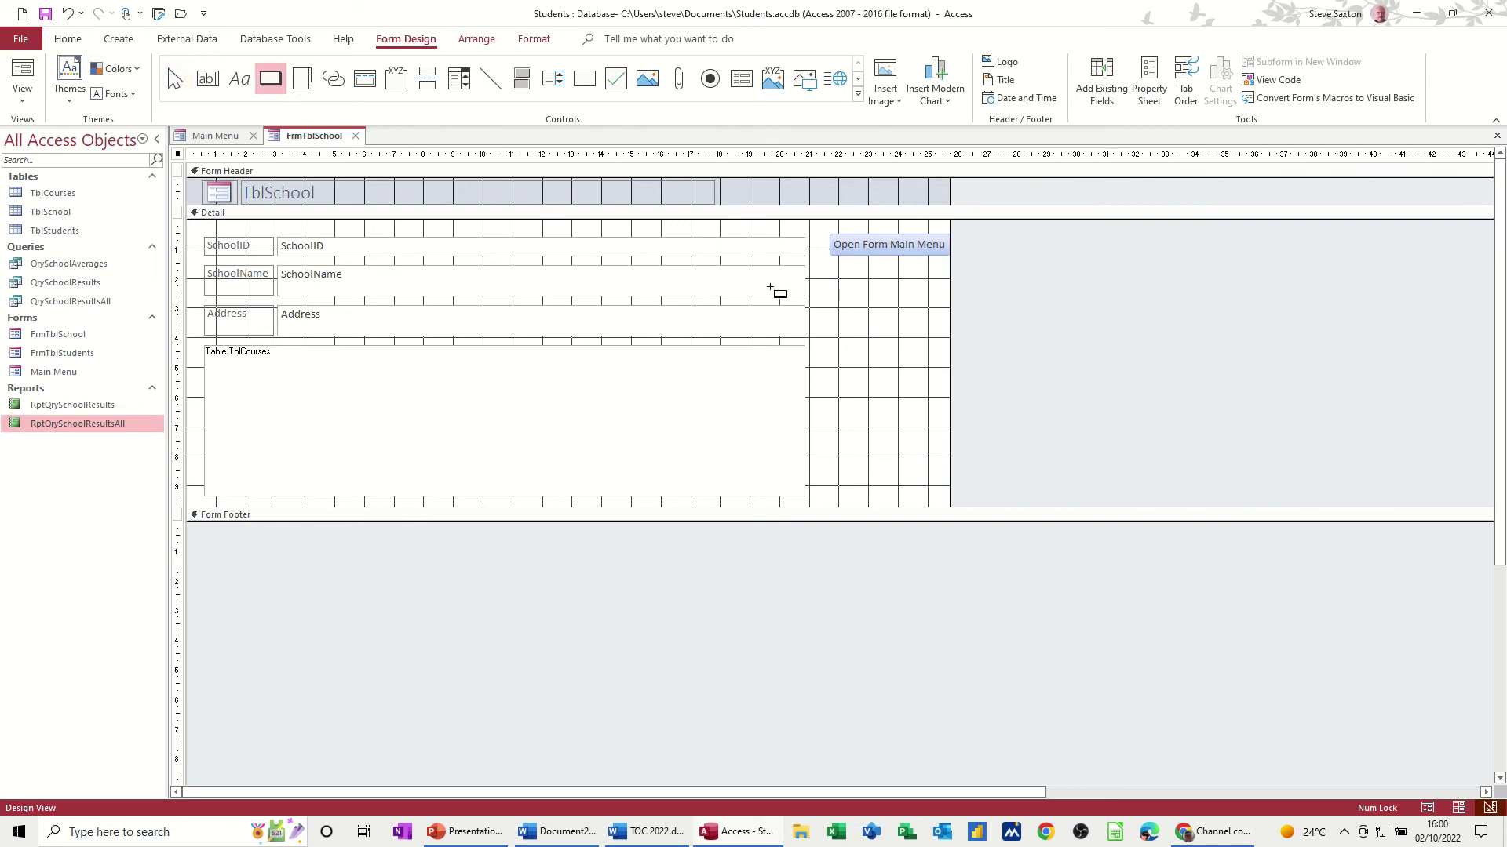
drag(838, 271, 920, 303)
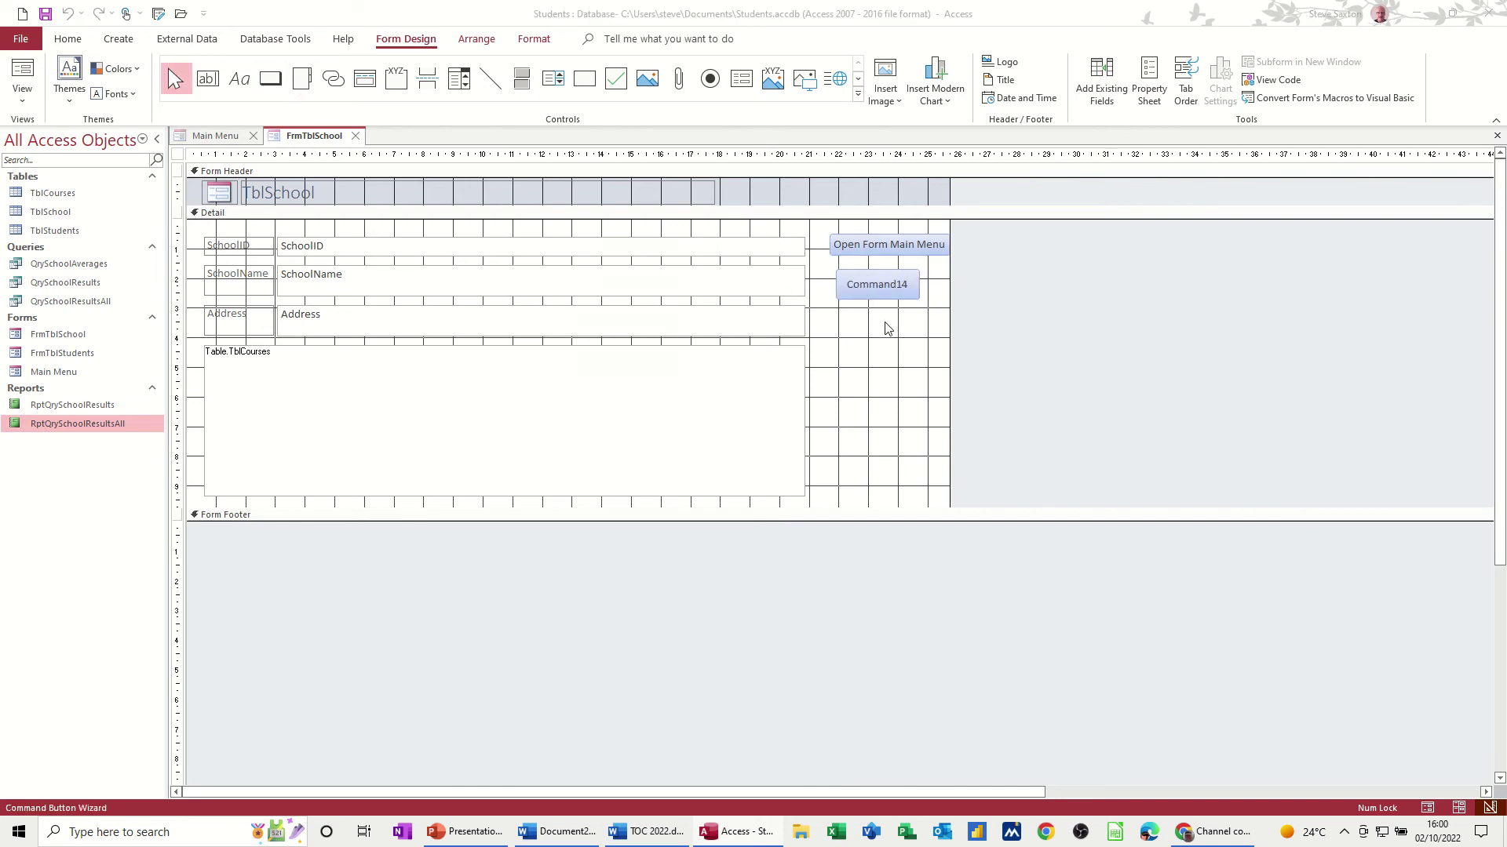
click(734, 323)
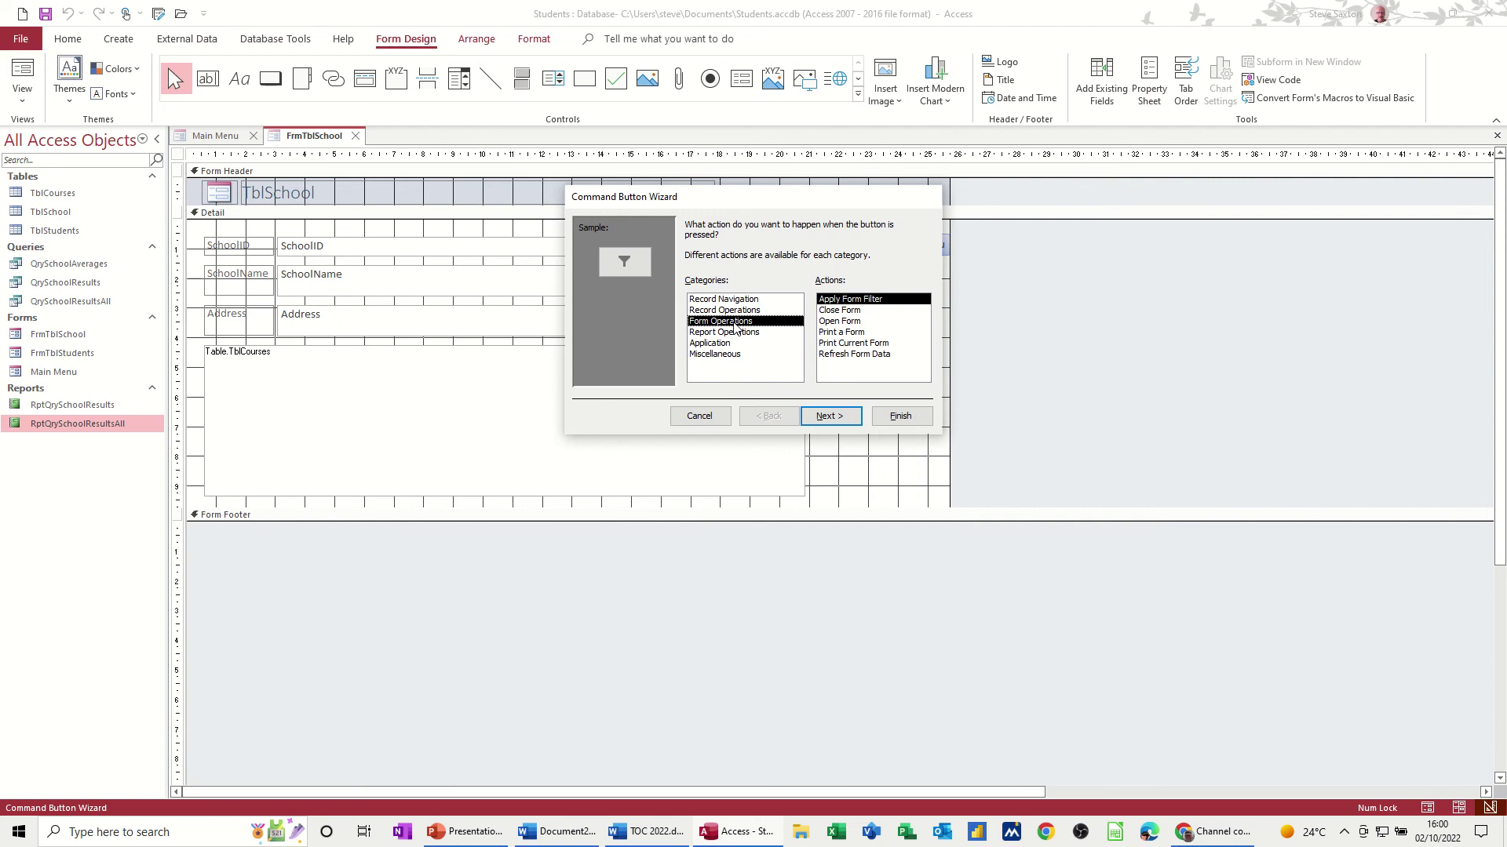
click(841, 311)
click(830, 417)
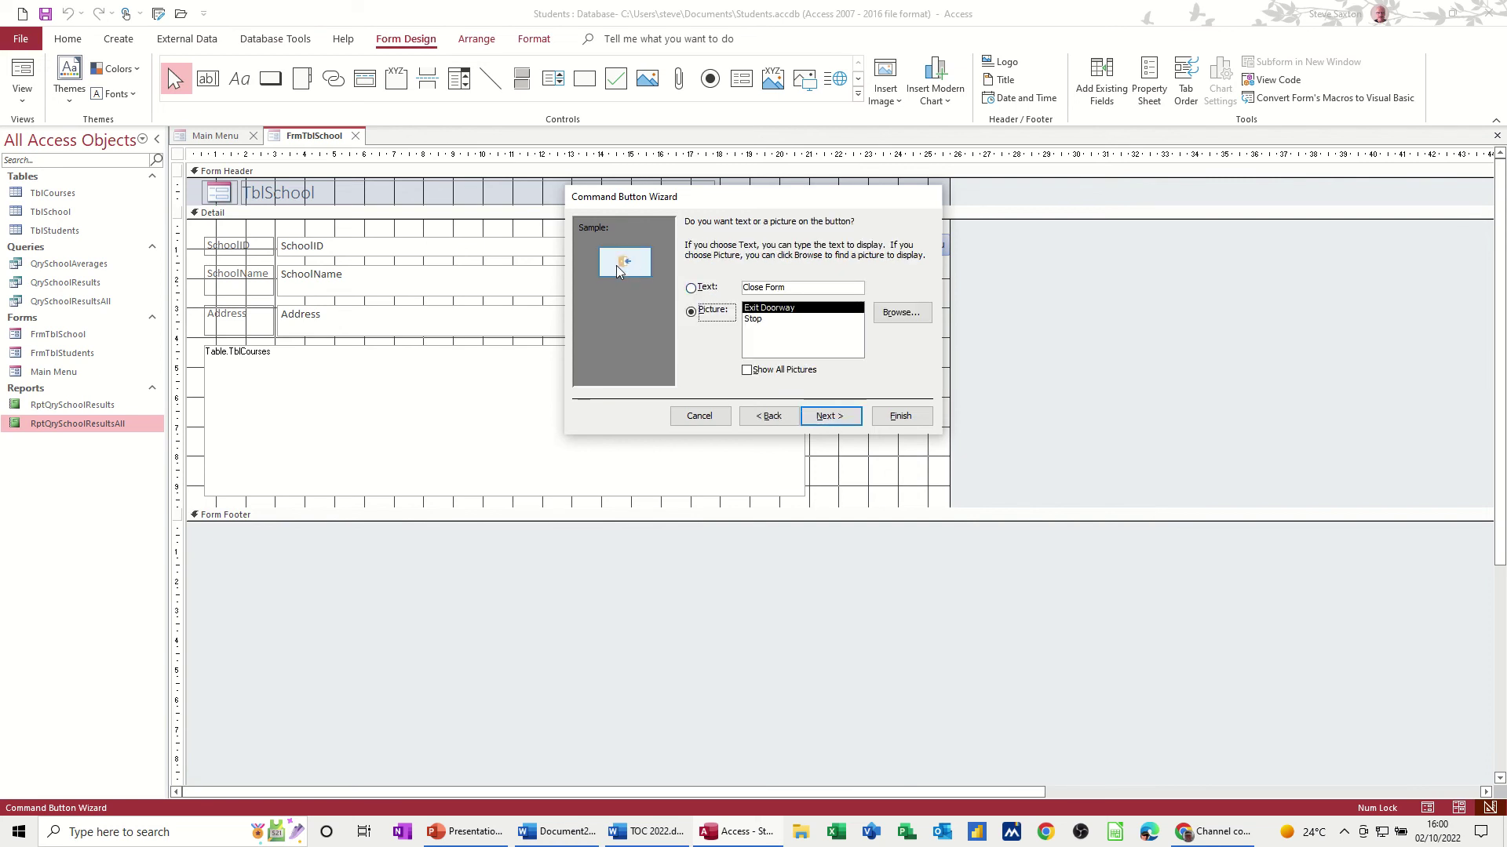
click(899, 417)
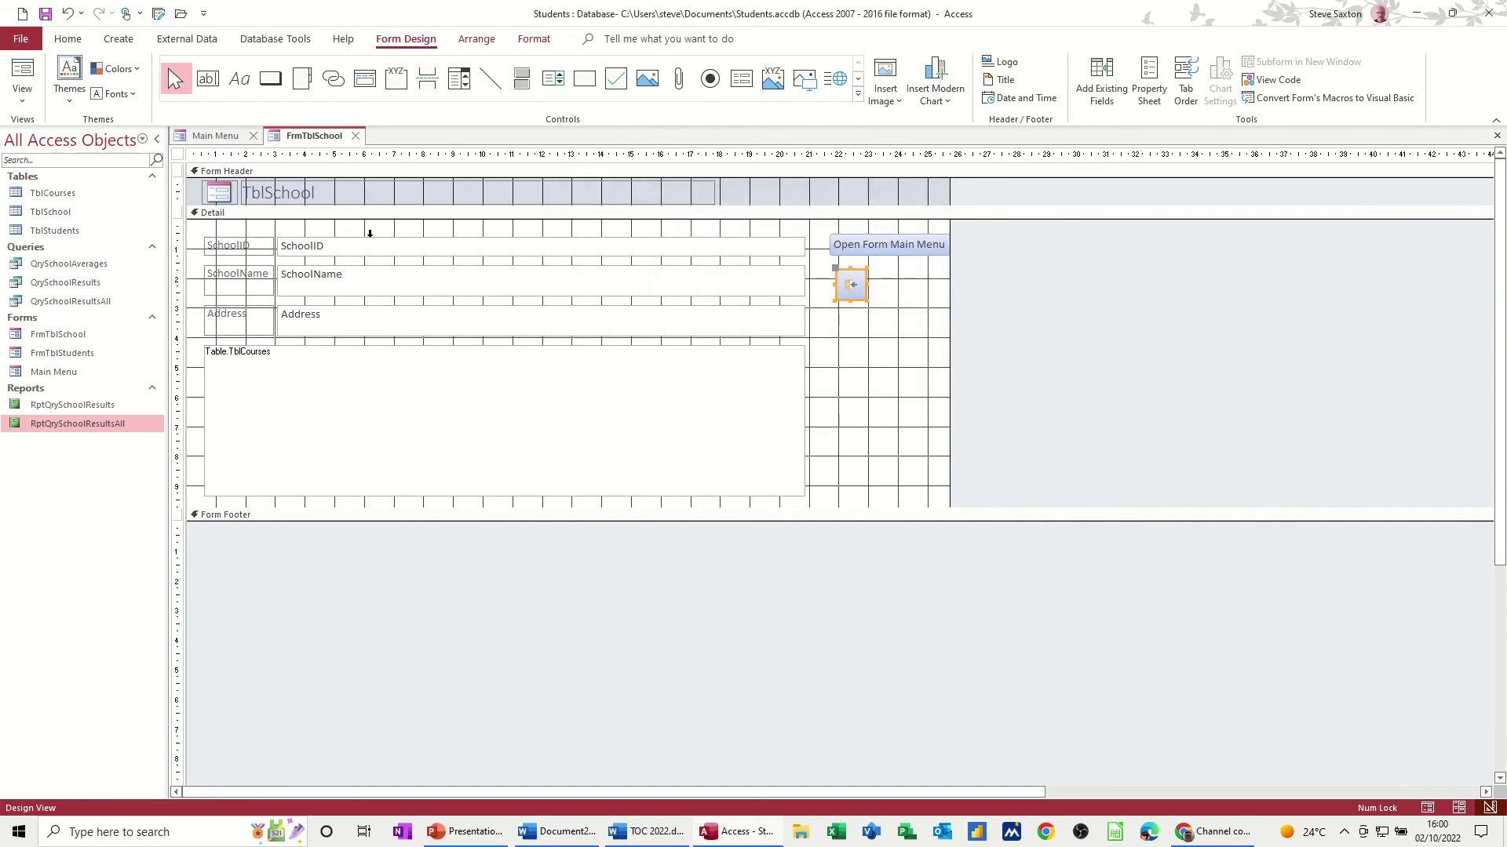
click(46, 14)
click(22, 74)
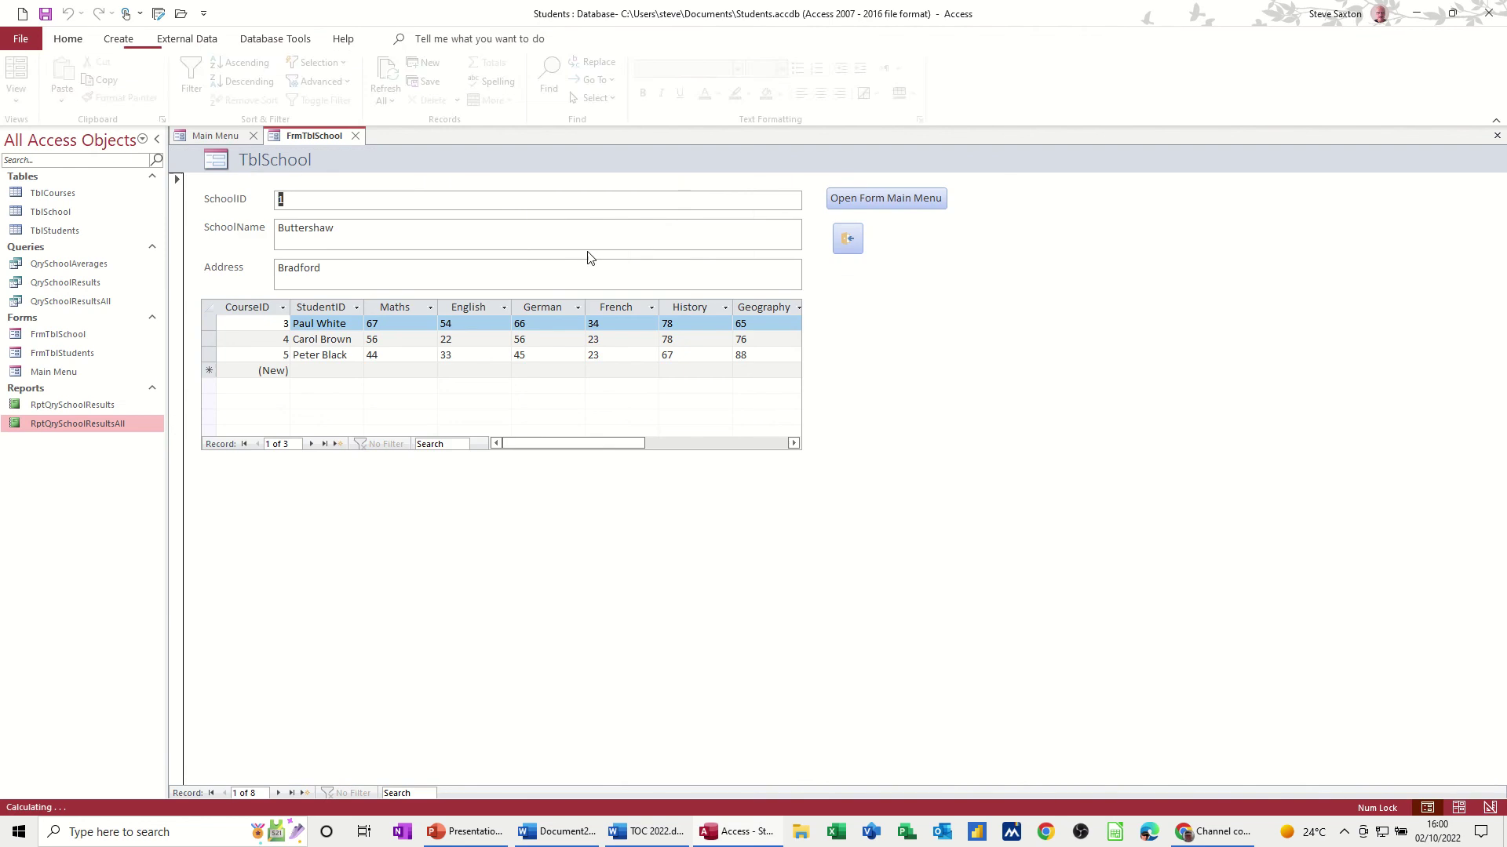
Test the new close button on FrmTblSchool, then switch Main Menu to Layout view.
click(854, 240)
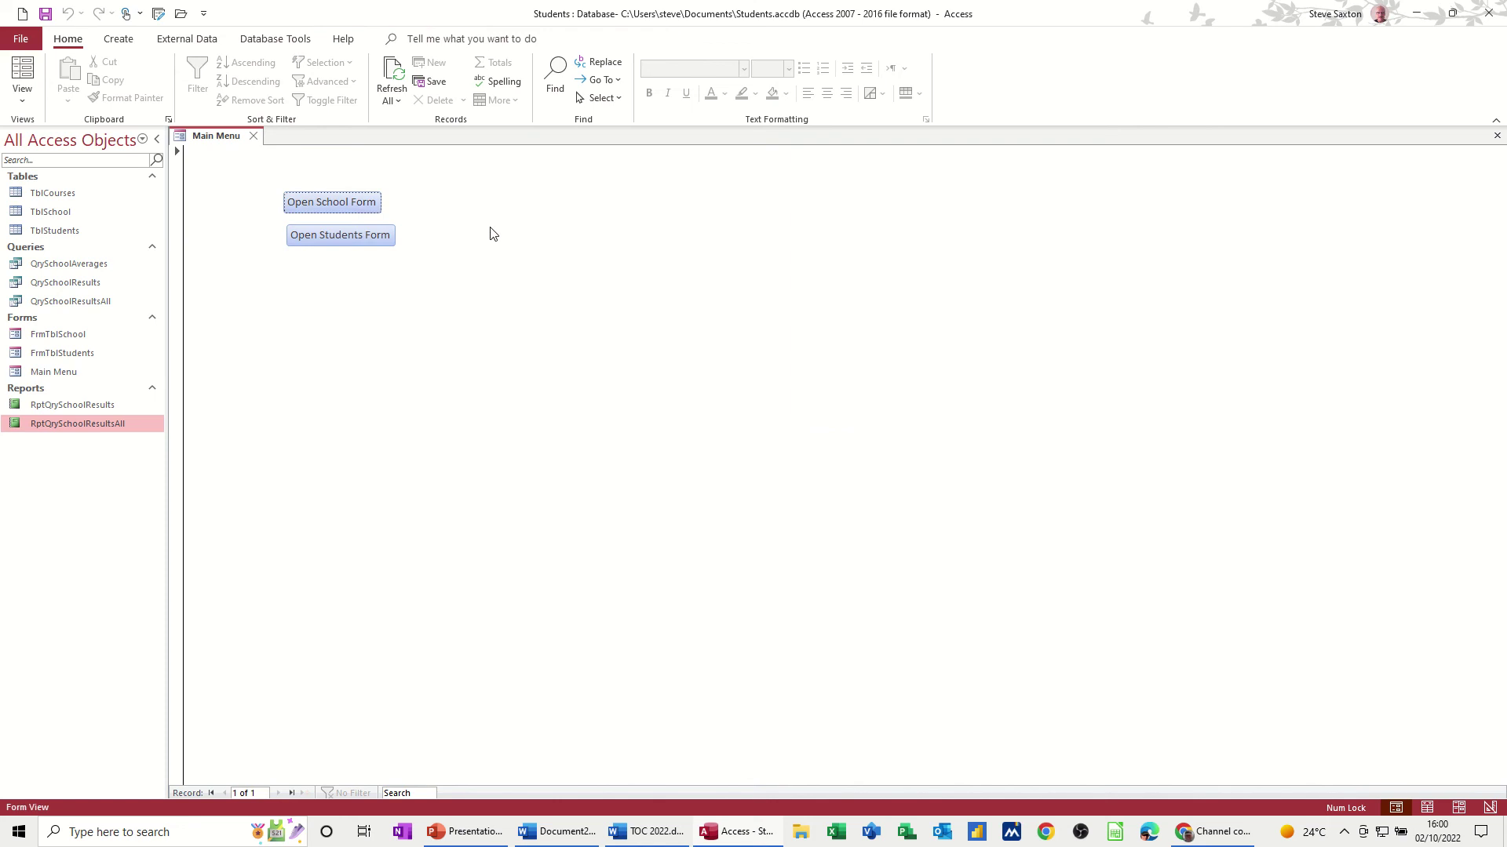
click(22, 93)
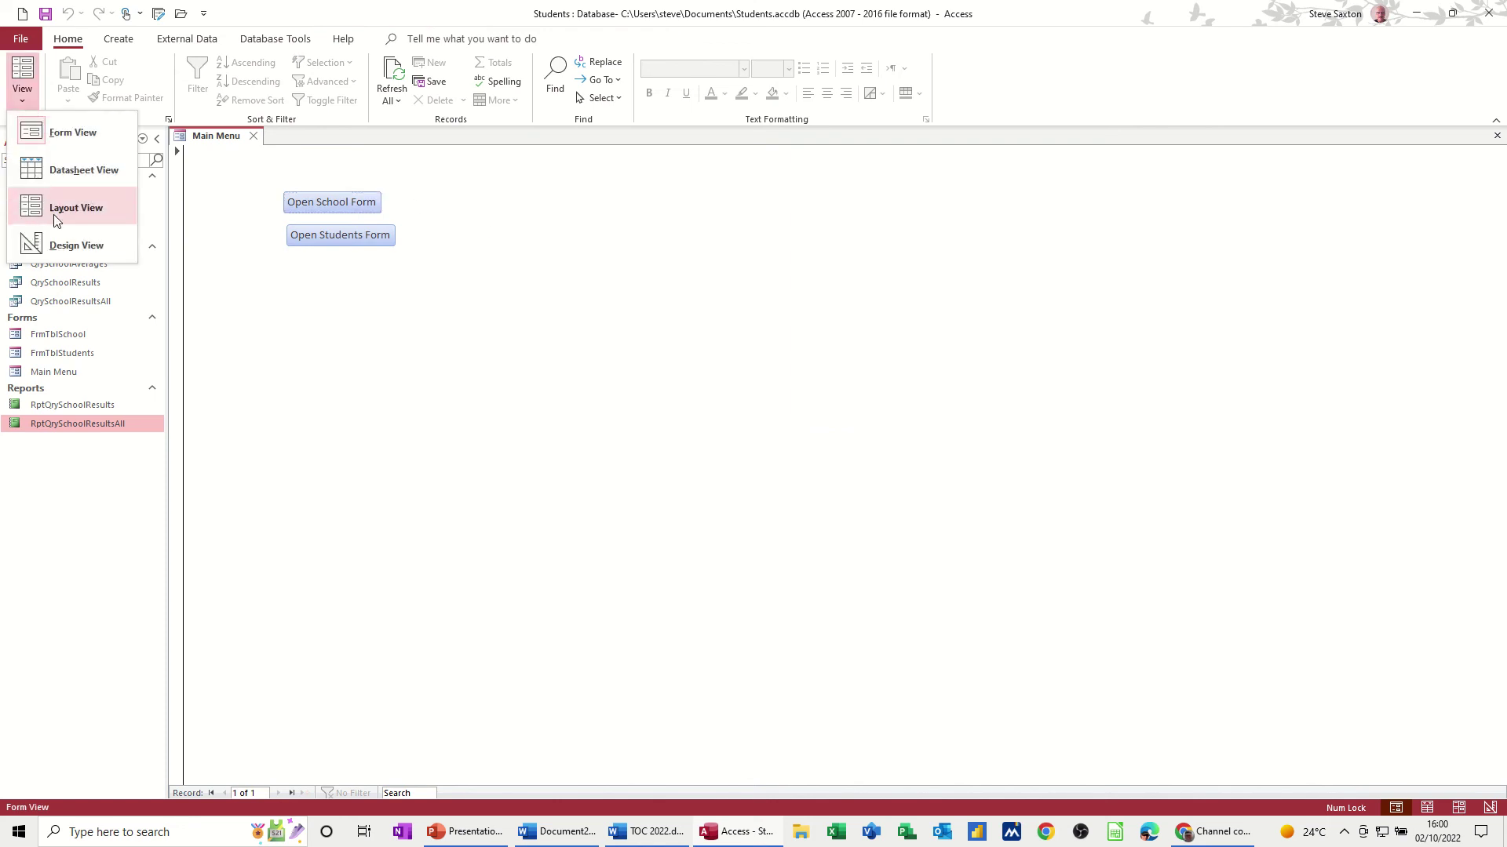
click(49, 194)
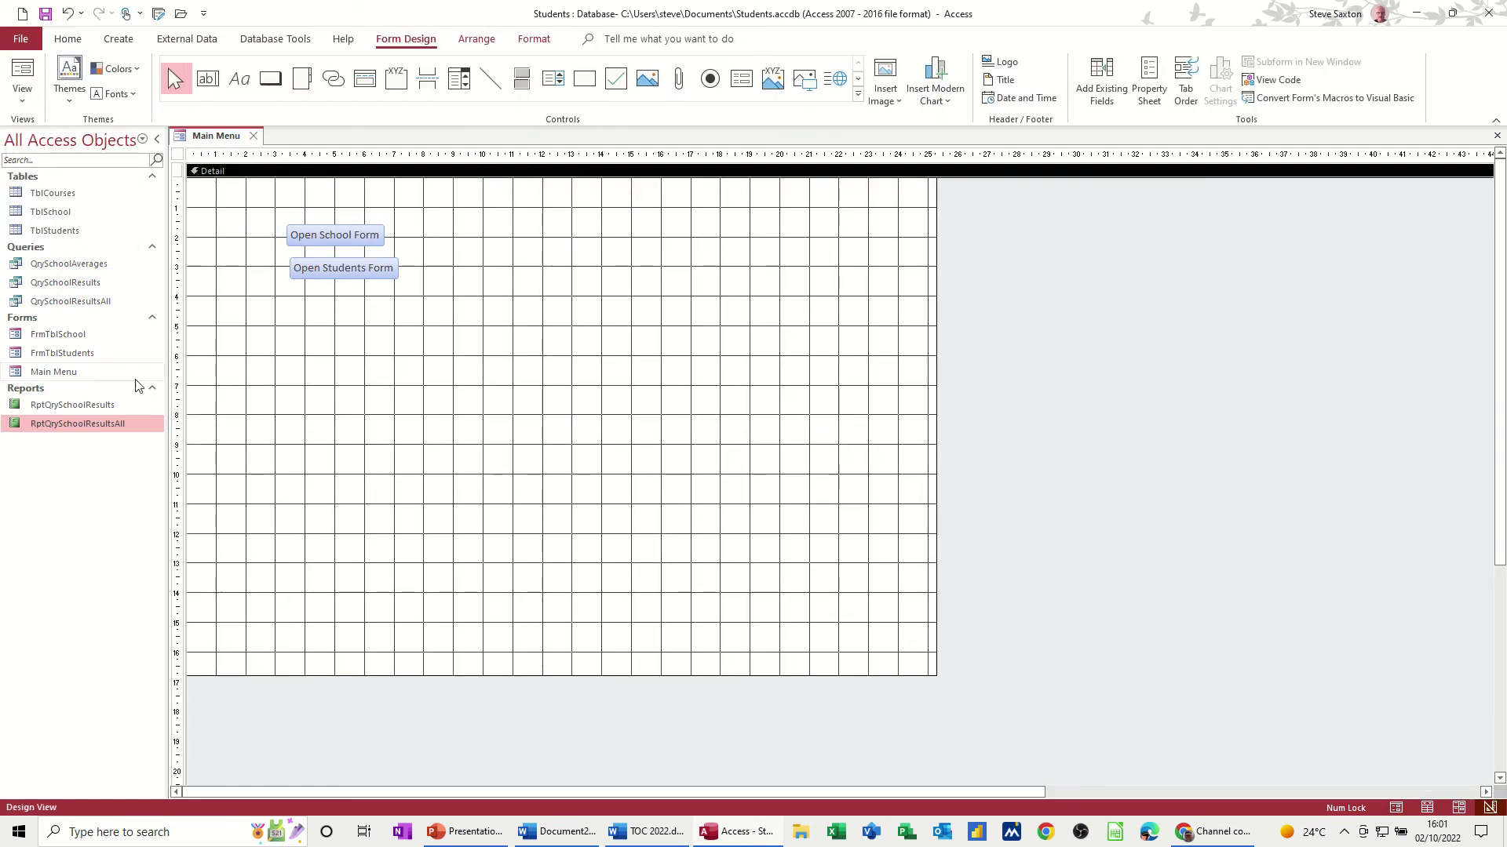
Add a 'Preview Report All Schools' button right of the existing ones that previews RptQrySchoolResultsAll.
click(270, 79)
drag(492, 227, 570, 257)
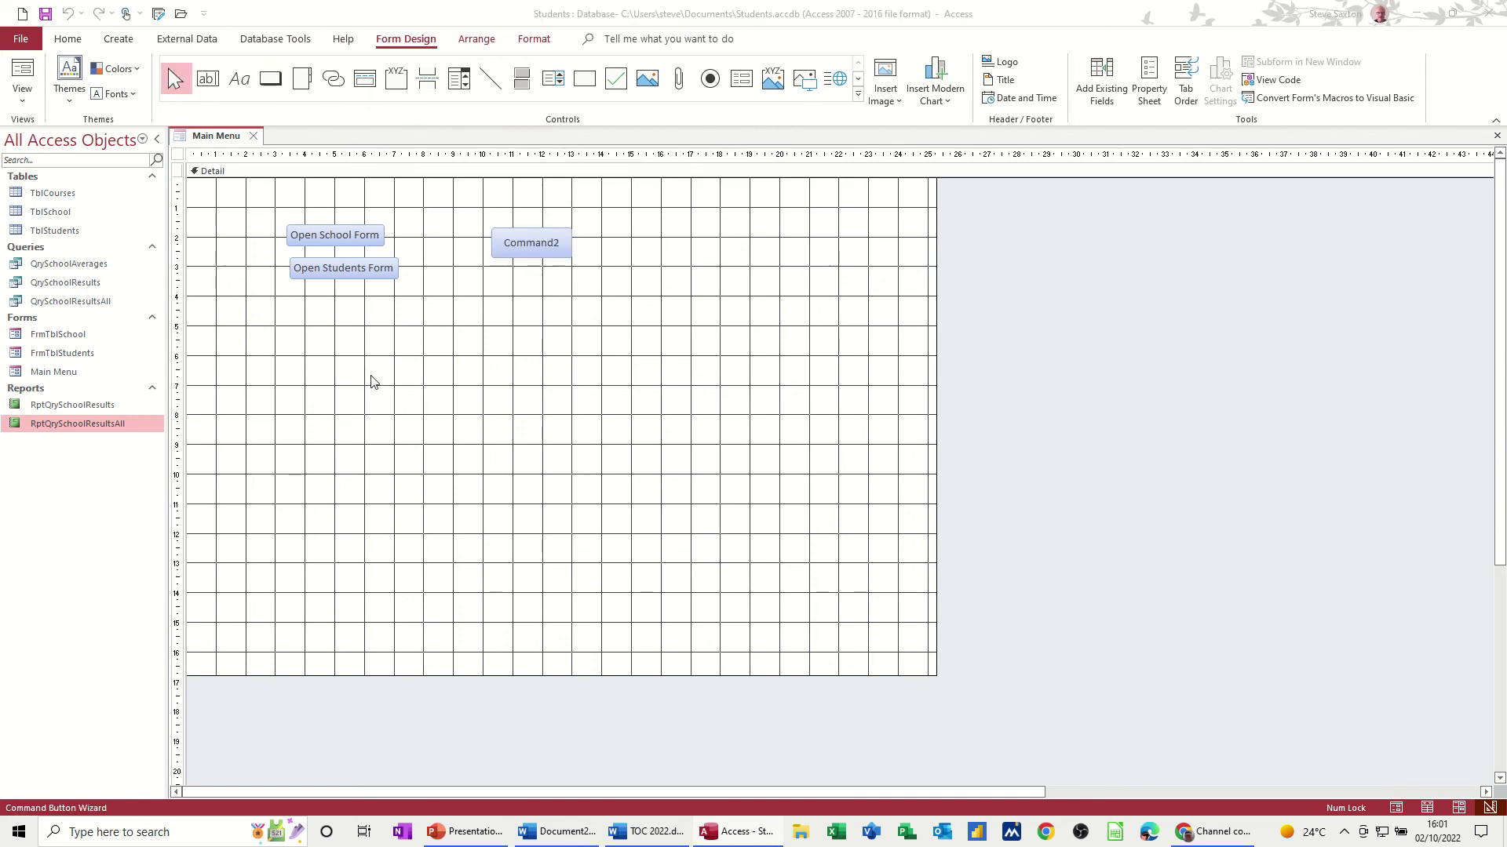
click(722, 333)
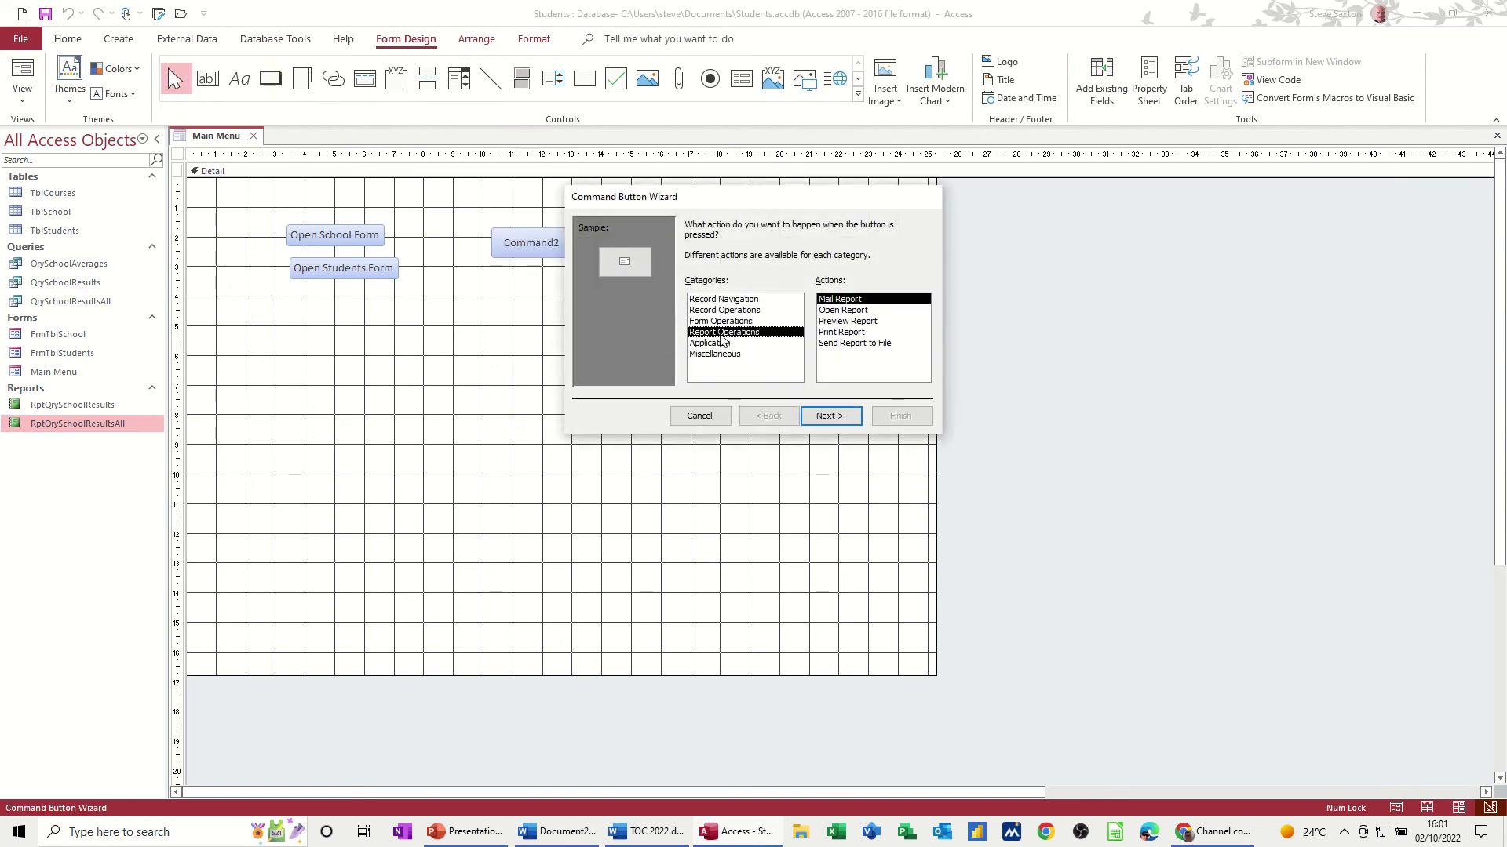
click(837, 323)
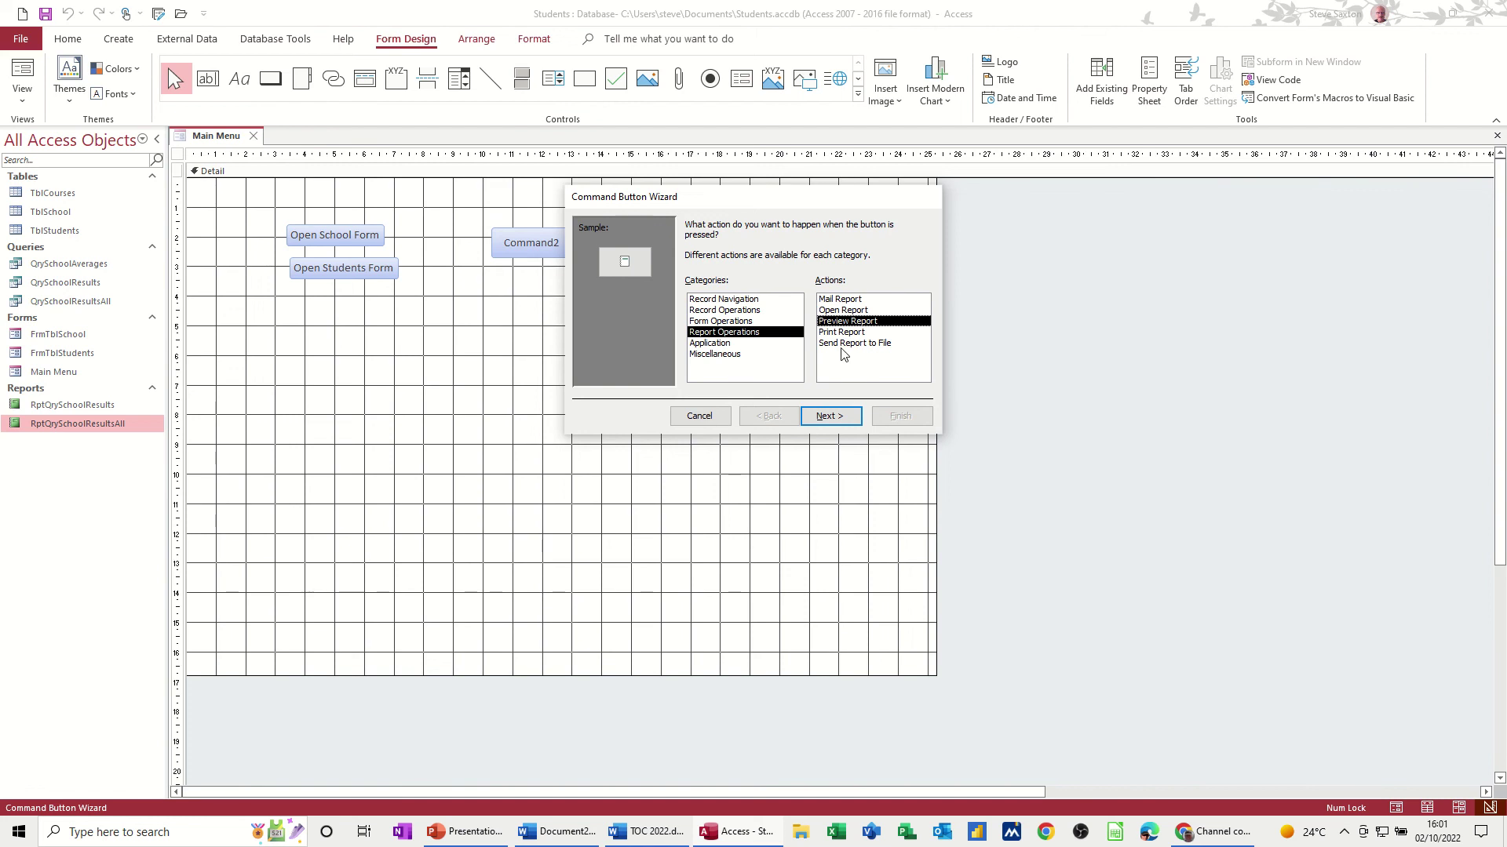
click(834, 418)
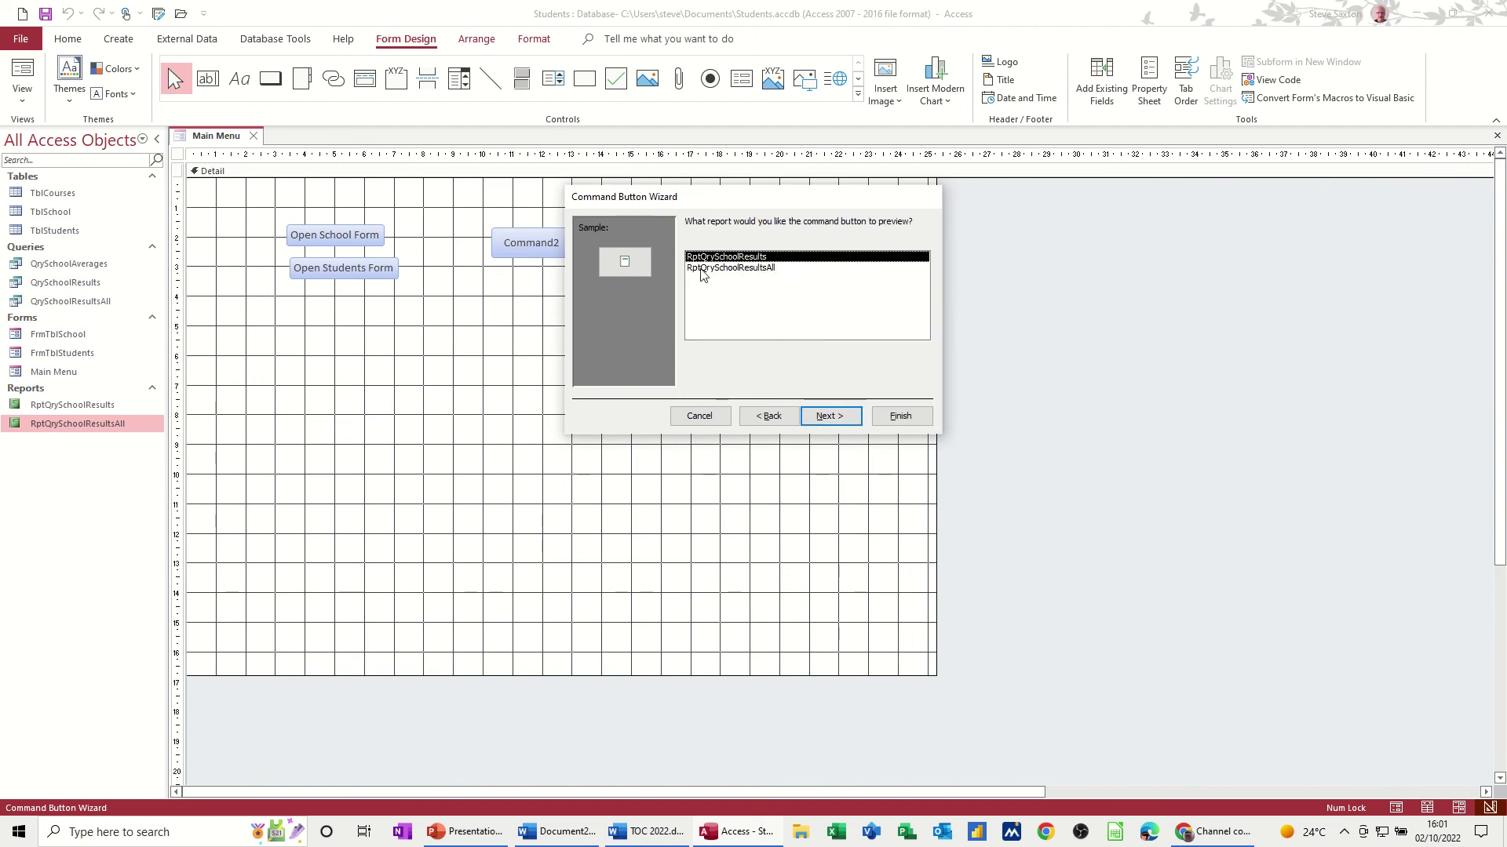
click(738, 269)
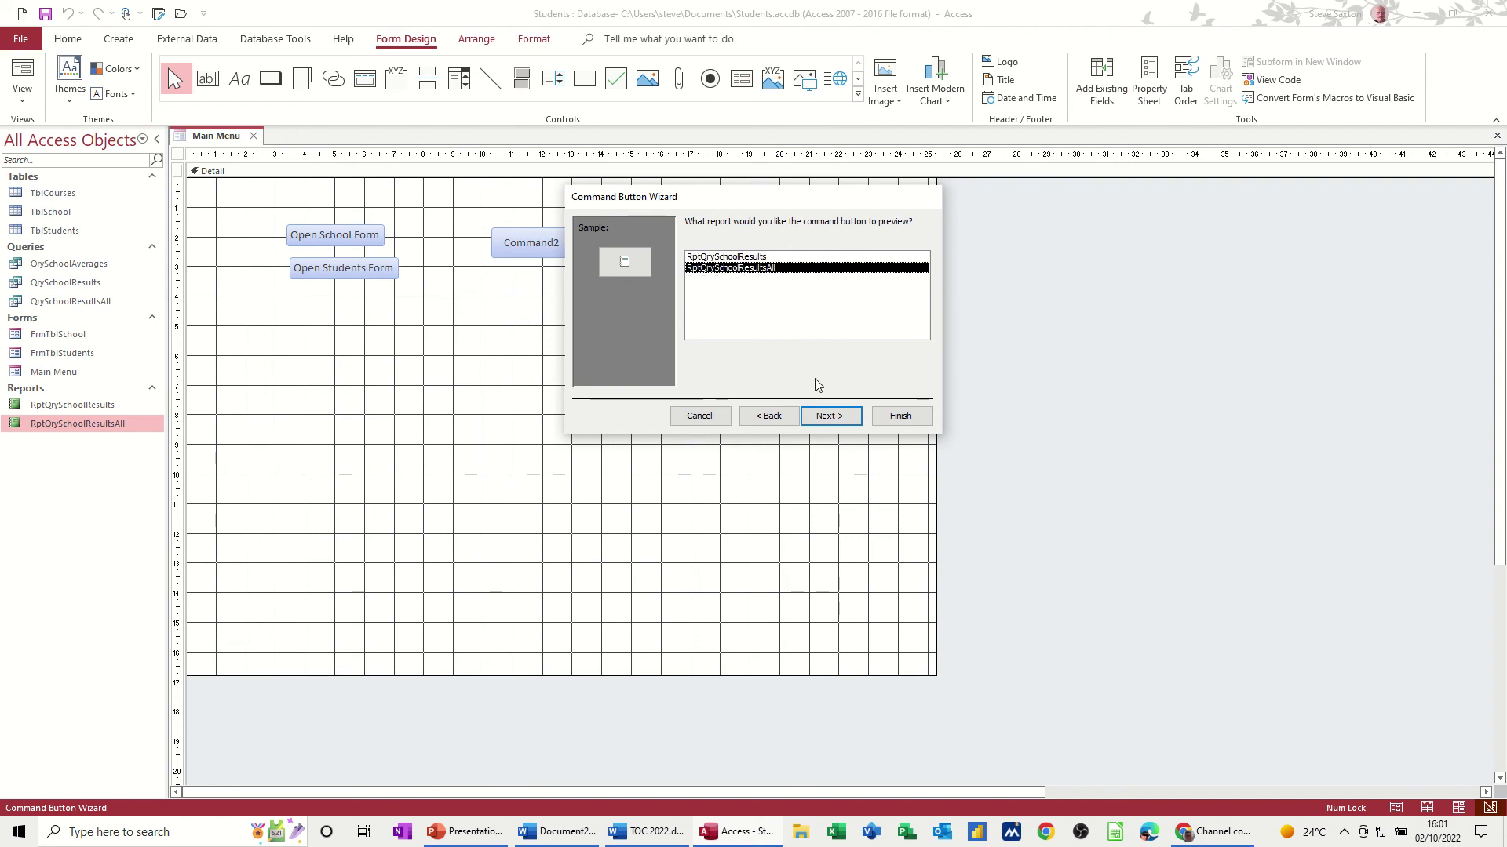
click(830, 416)
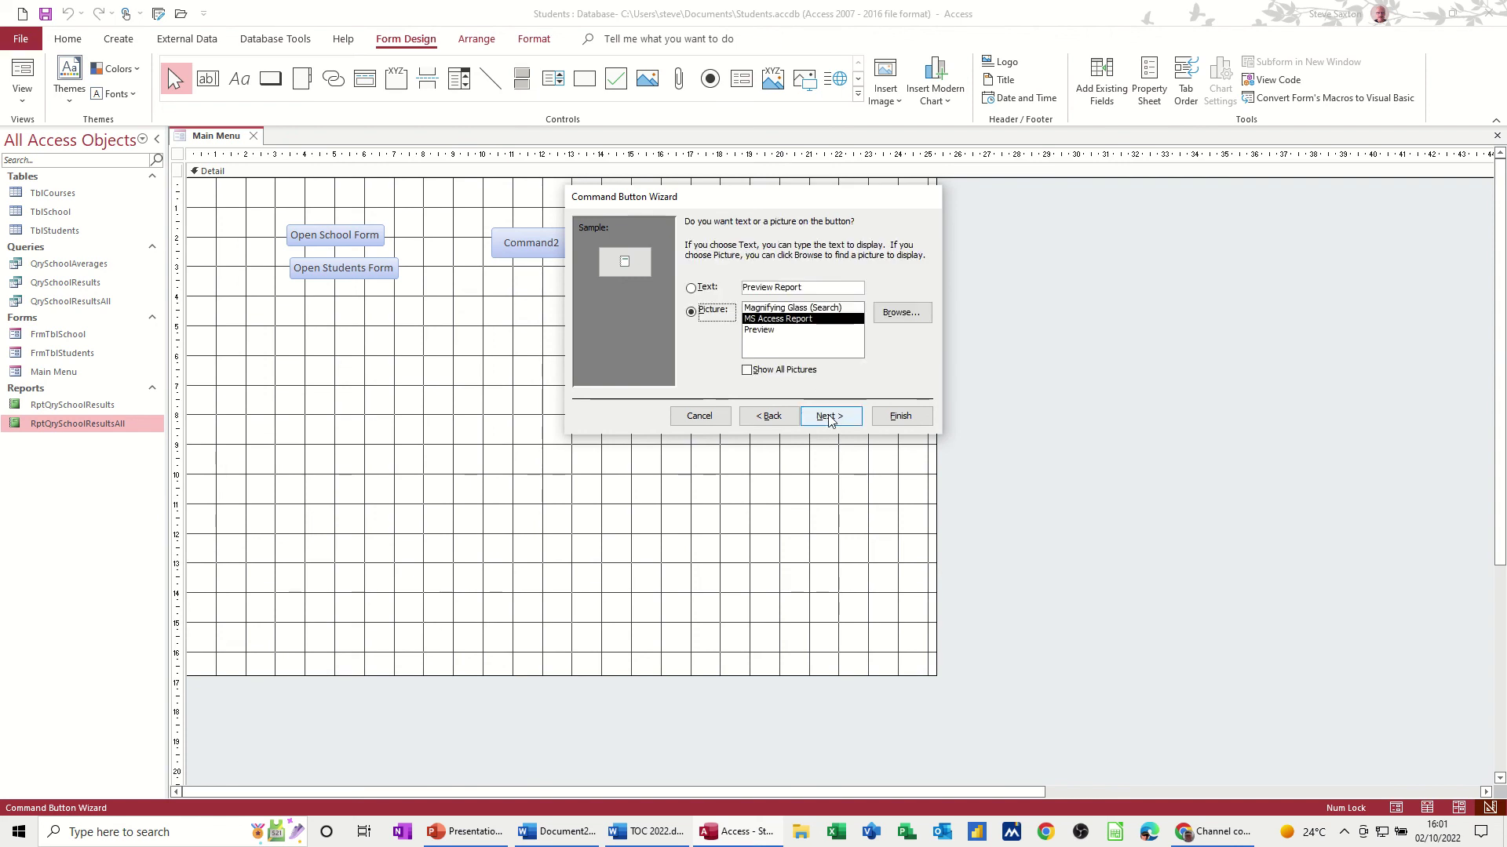
click(808, 288)
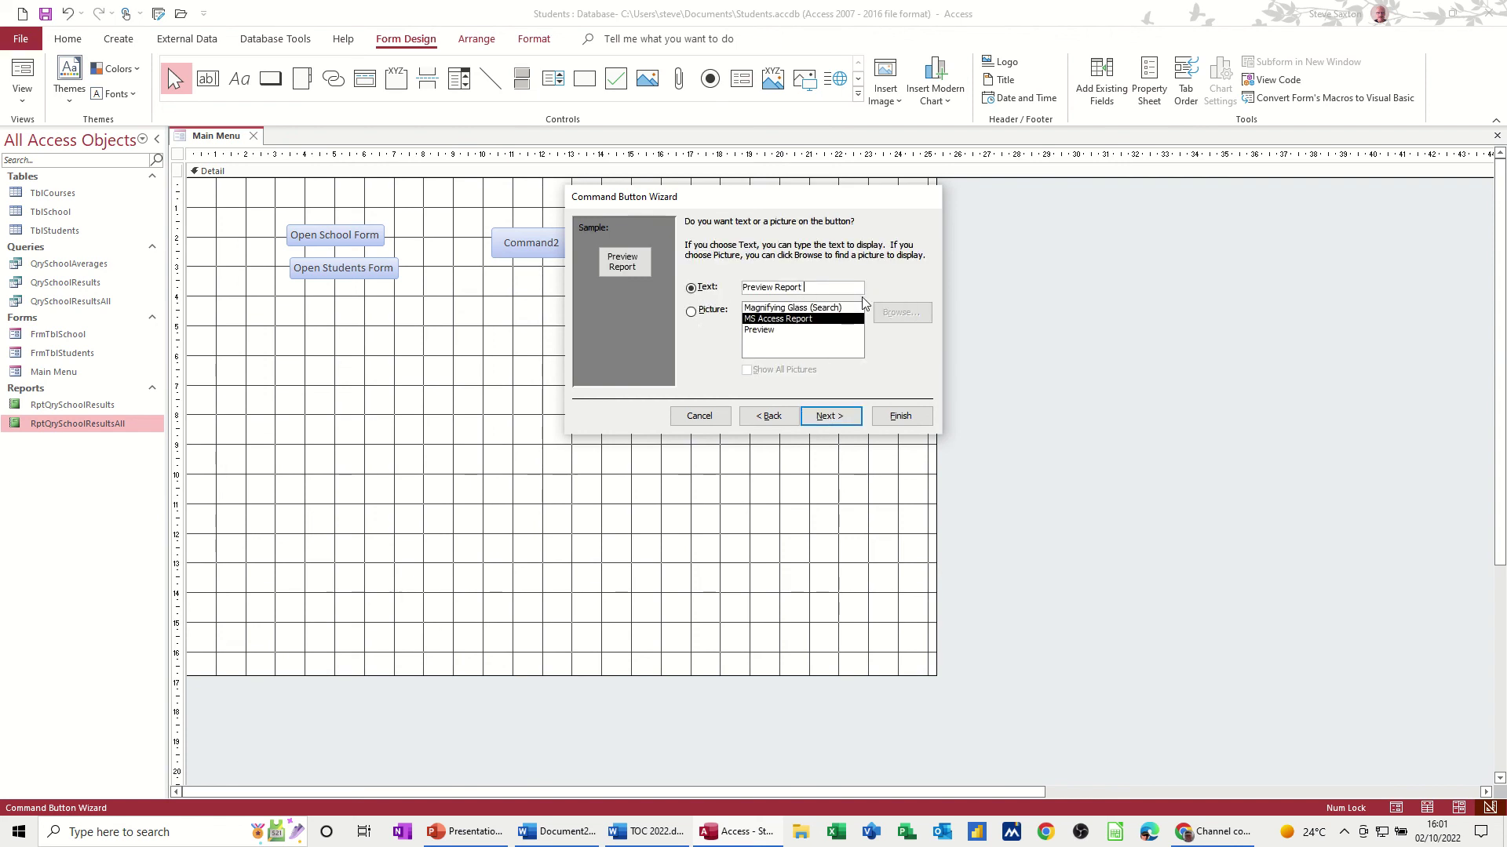
text(All Schools)
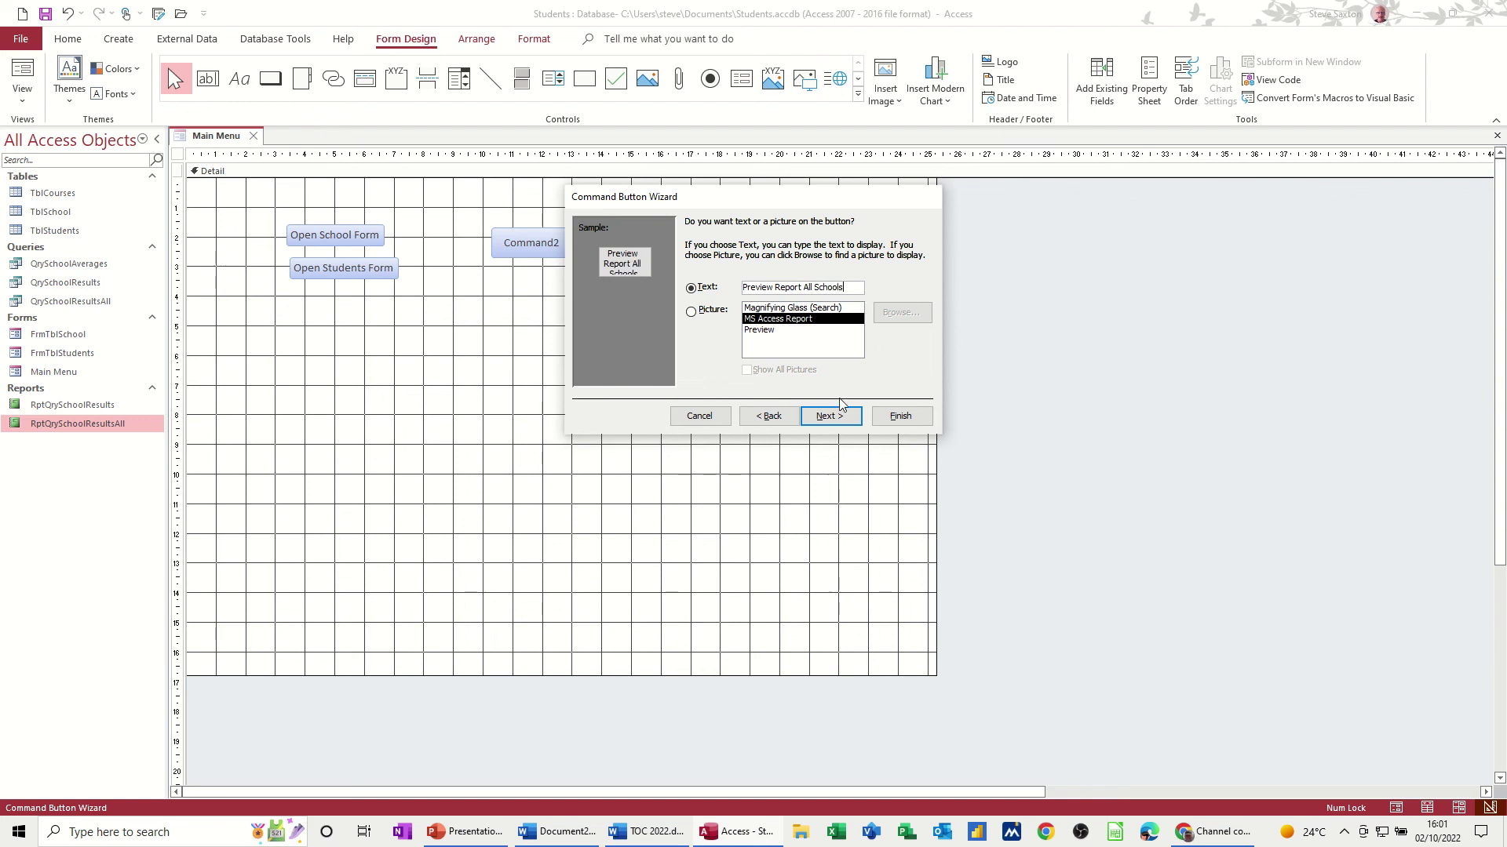
click(830, 416)
click(900, 417)
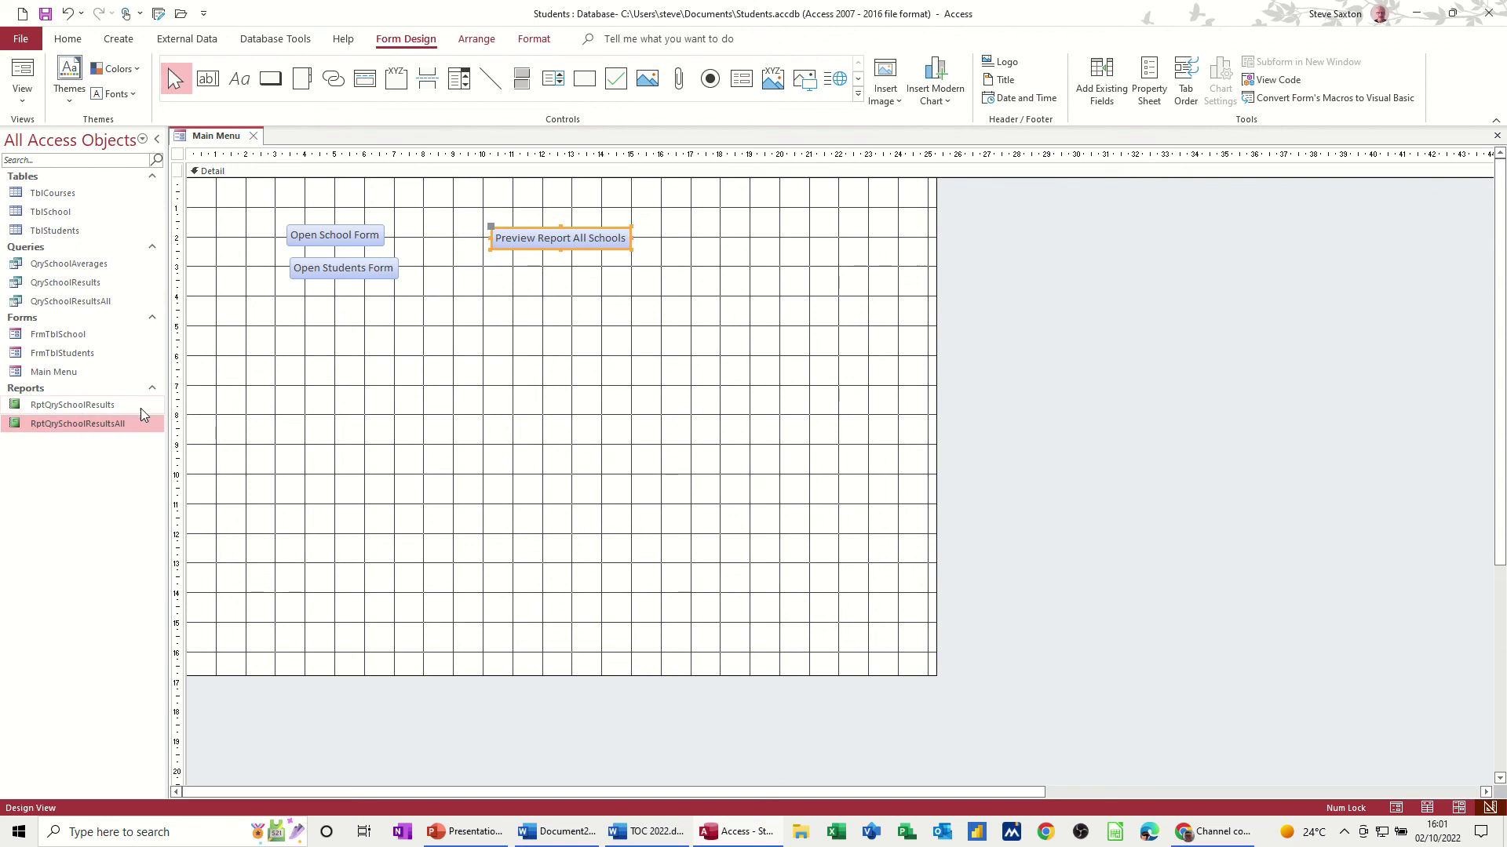
Add a 'Preview Report School' button below the all-schools one, previewing RptQrySchoolResults.
click(271, 78)
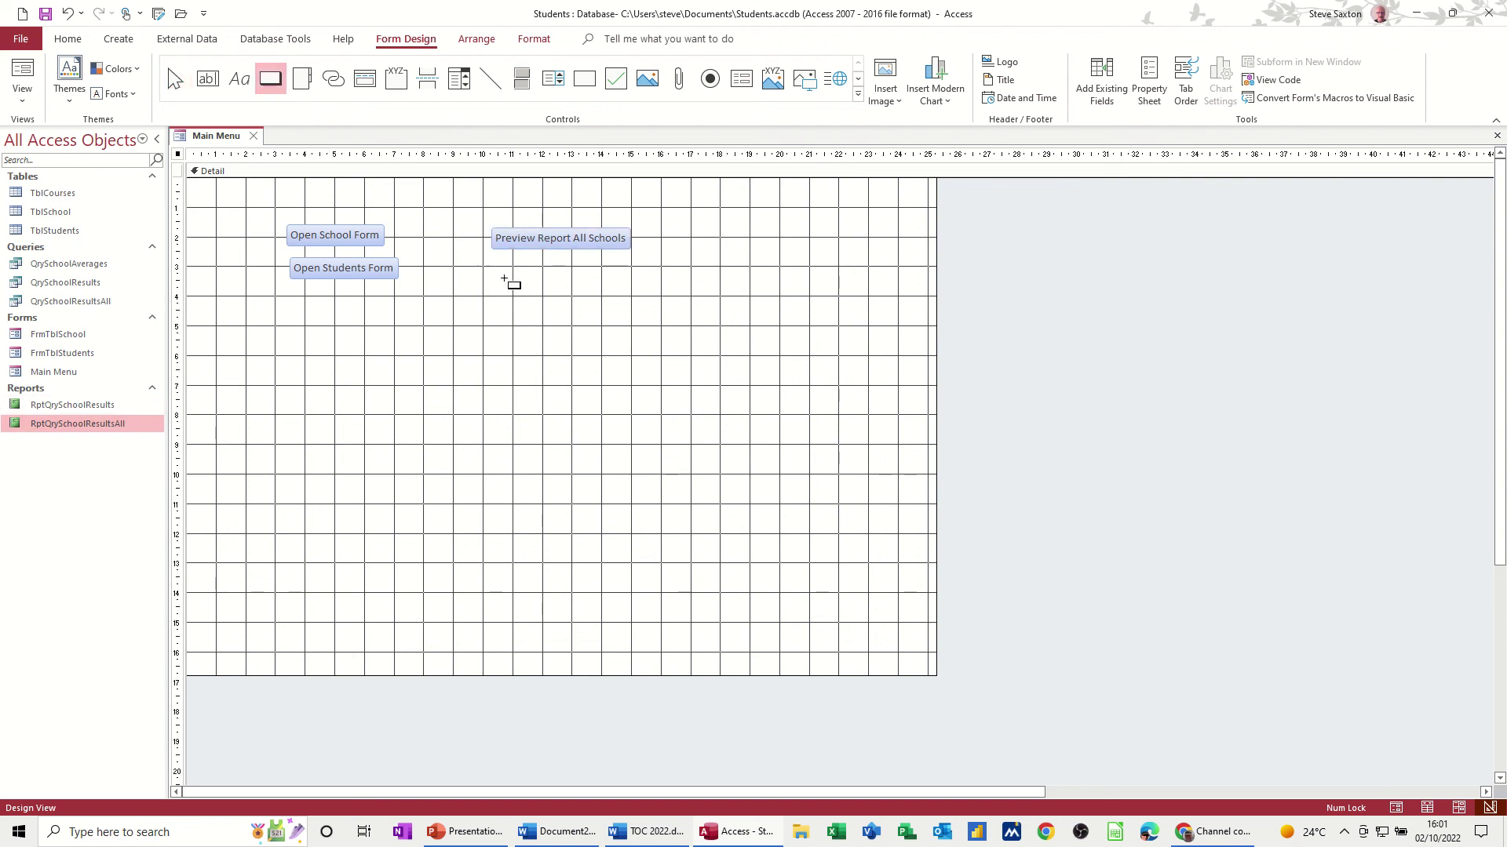
drag(492, 260, 628, 283)
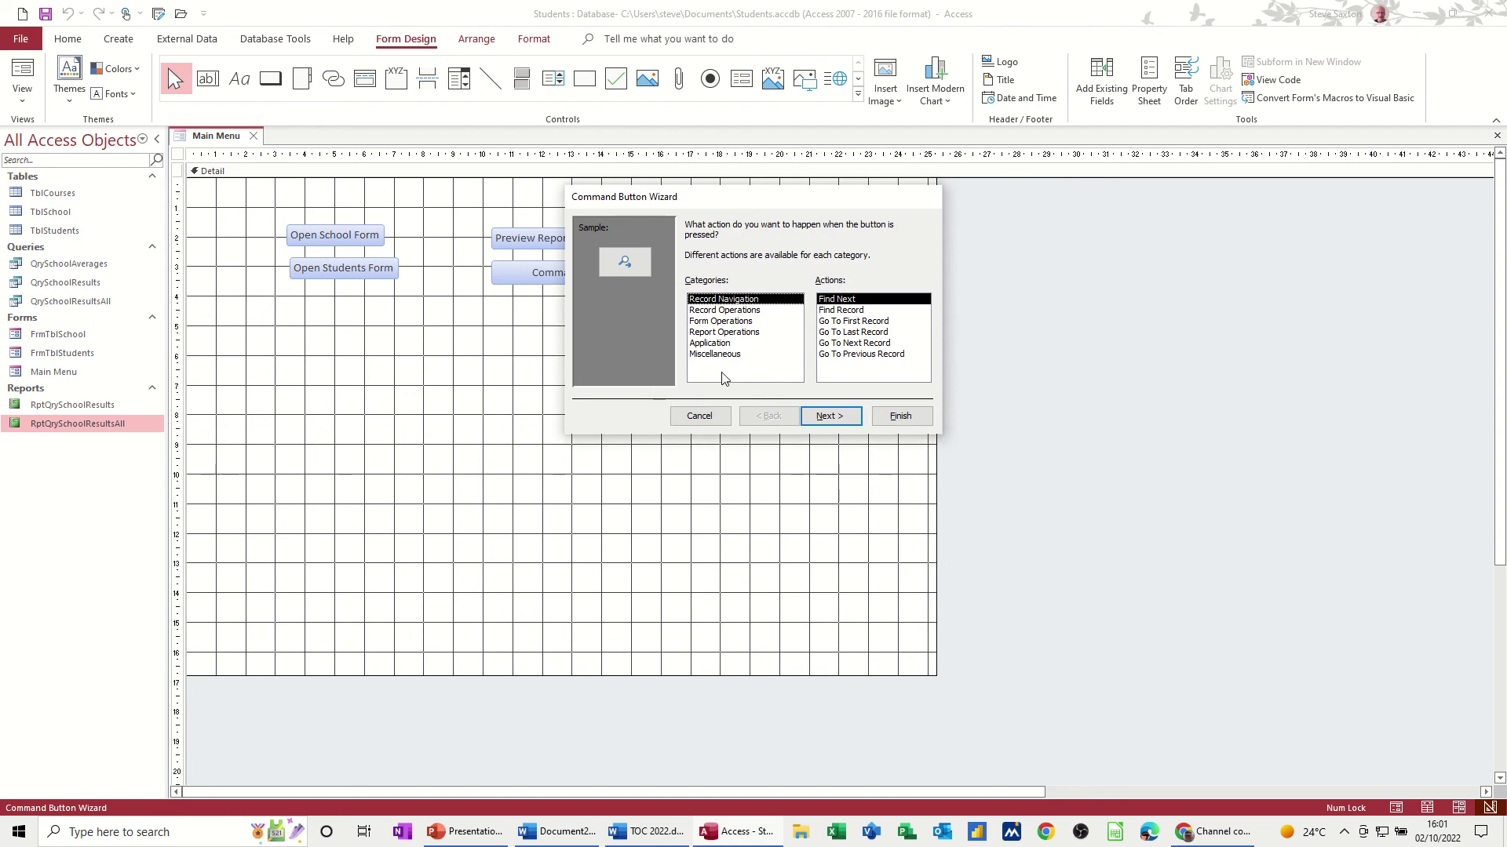
click(718, 333)
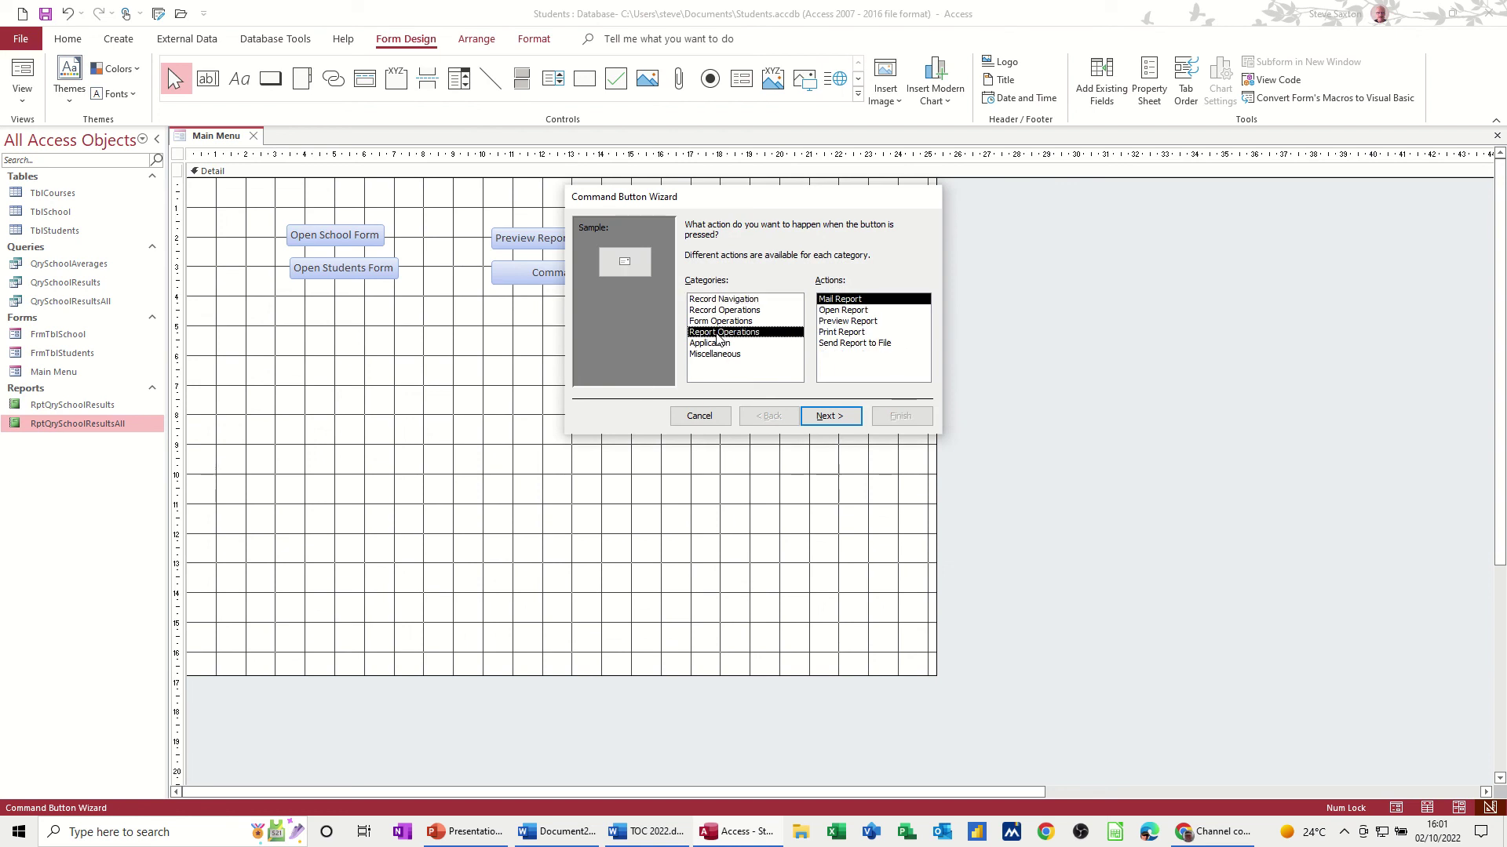
click(847, 322)
click(826, 418)
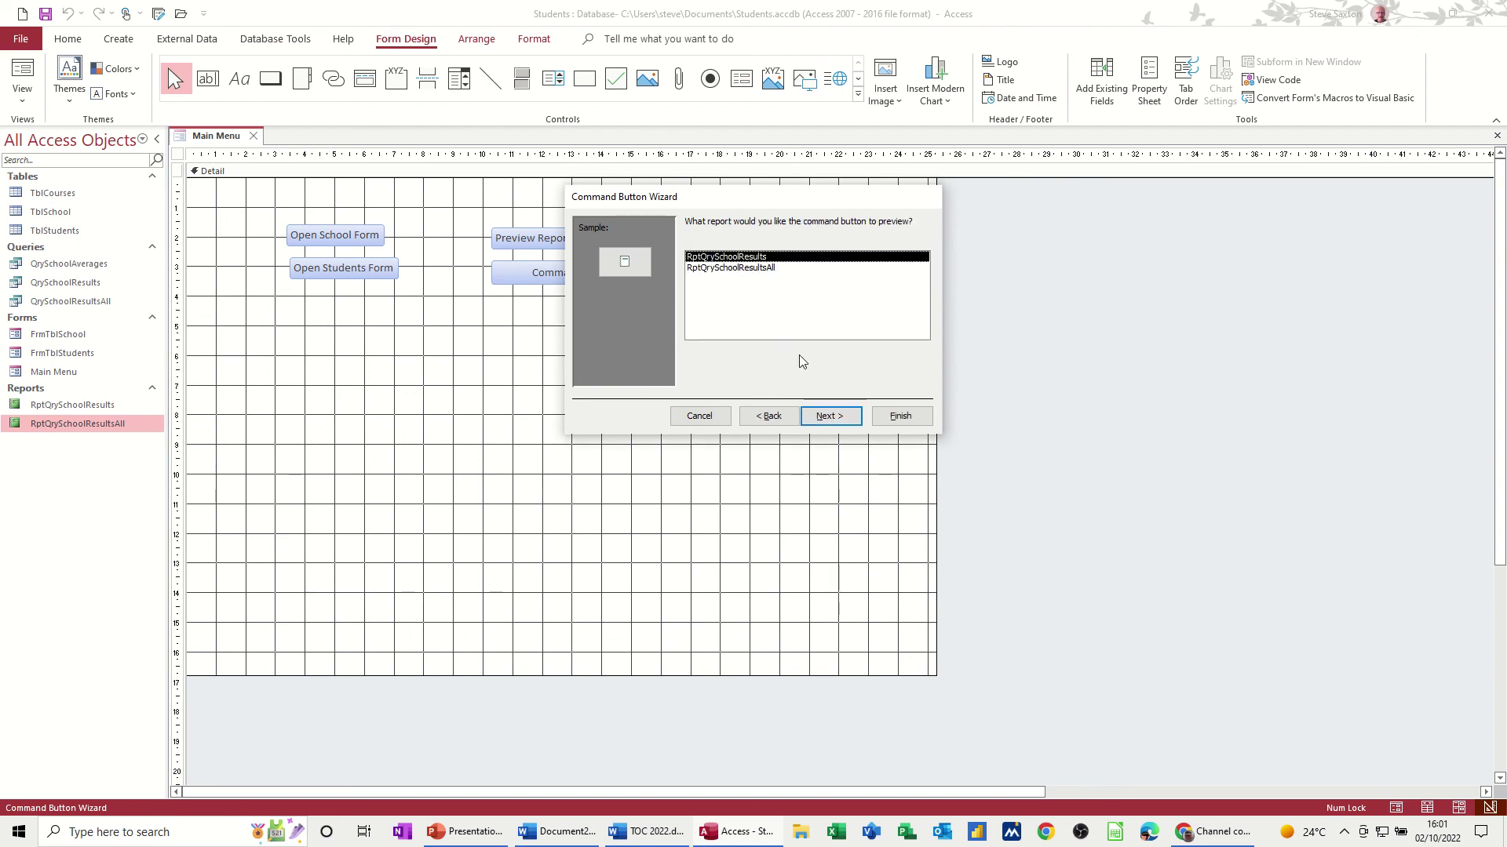
click(824, 416)
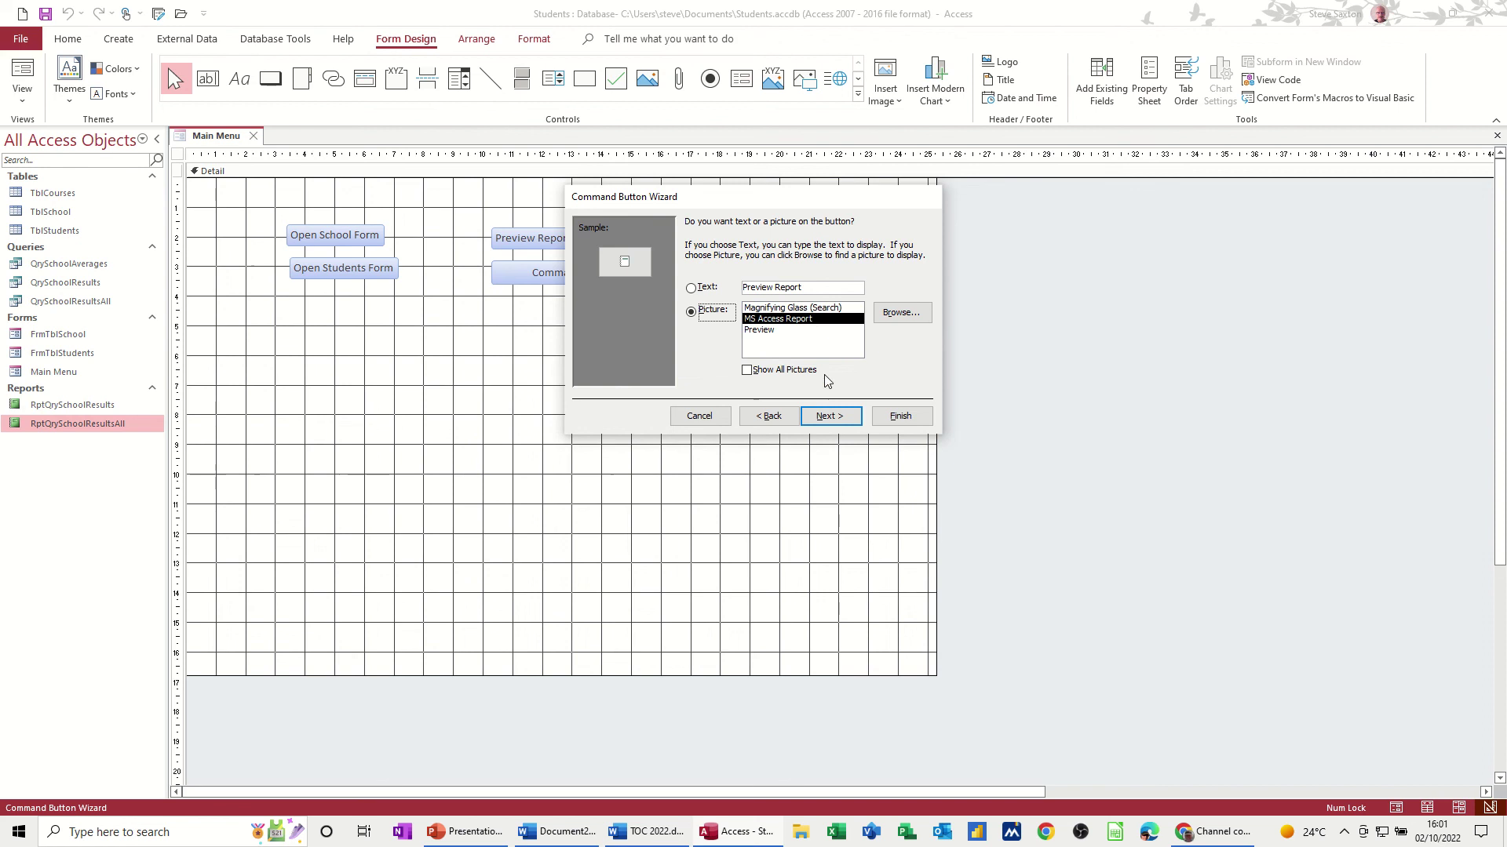
click(825, 289)
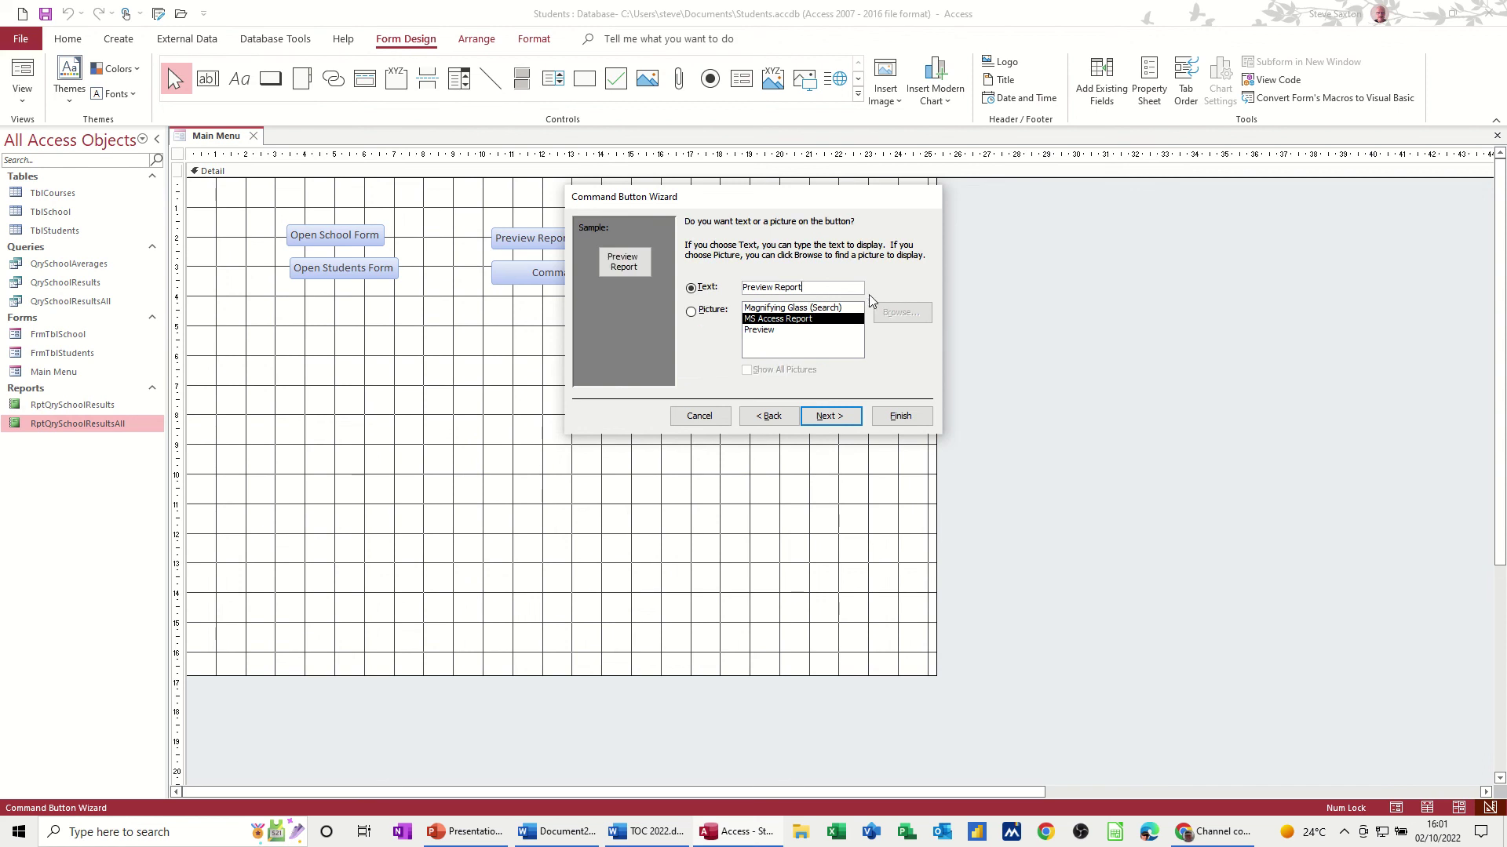
text(School)
click(904, 418)
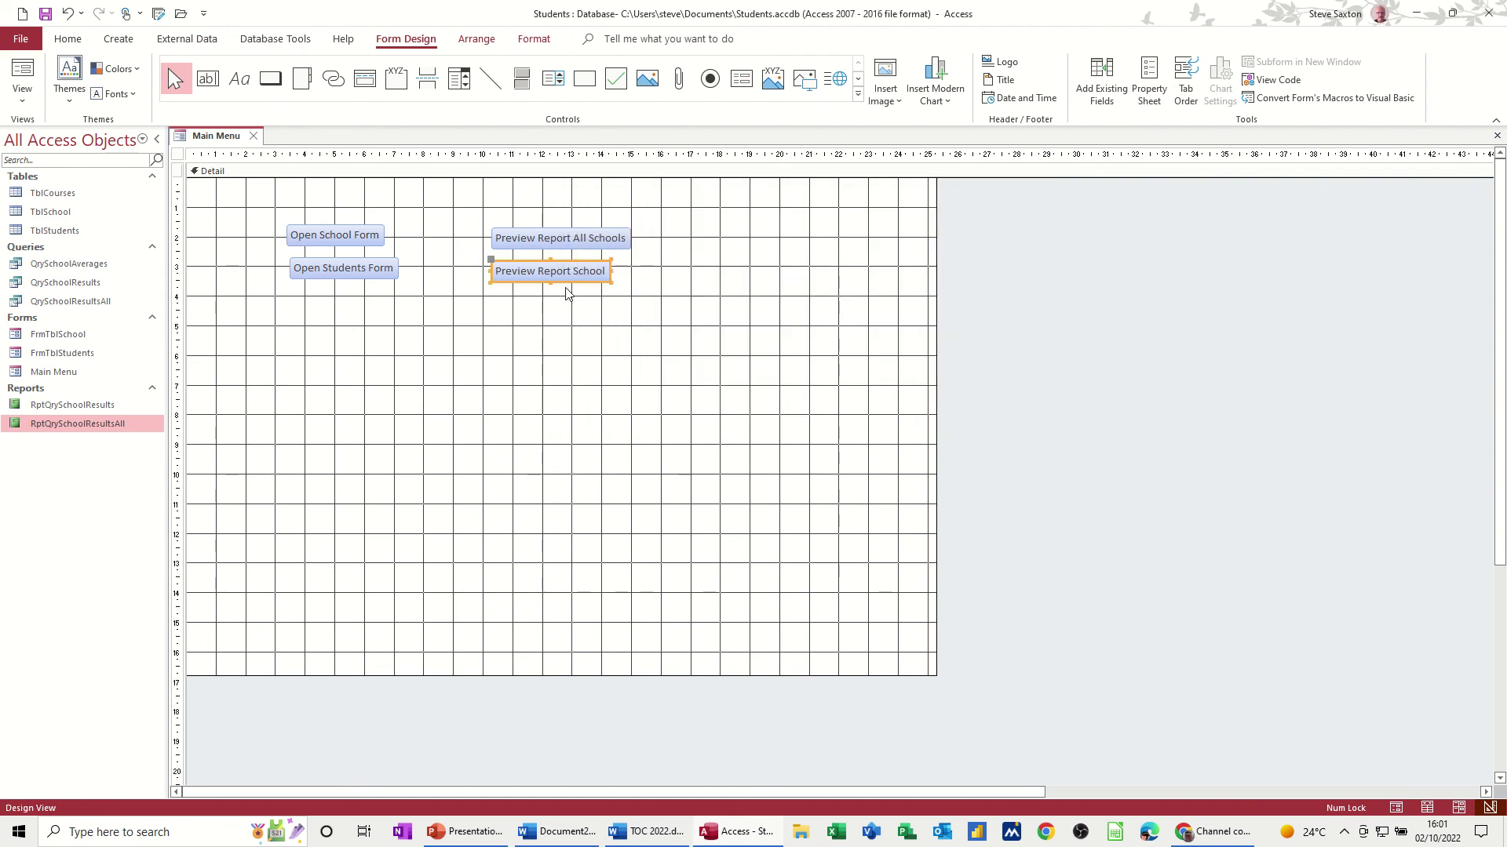
Group the two Preview Report buttons and the two Open form buttons into stacked layouts.
drag(481, 223, 664, 318)
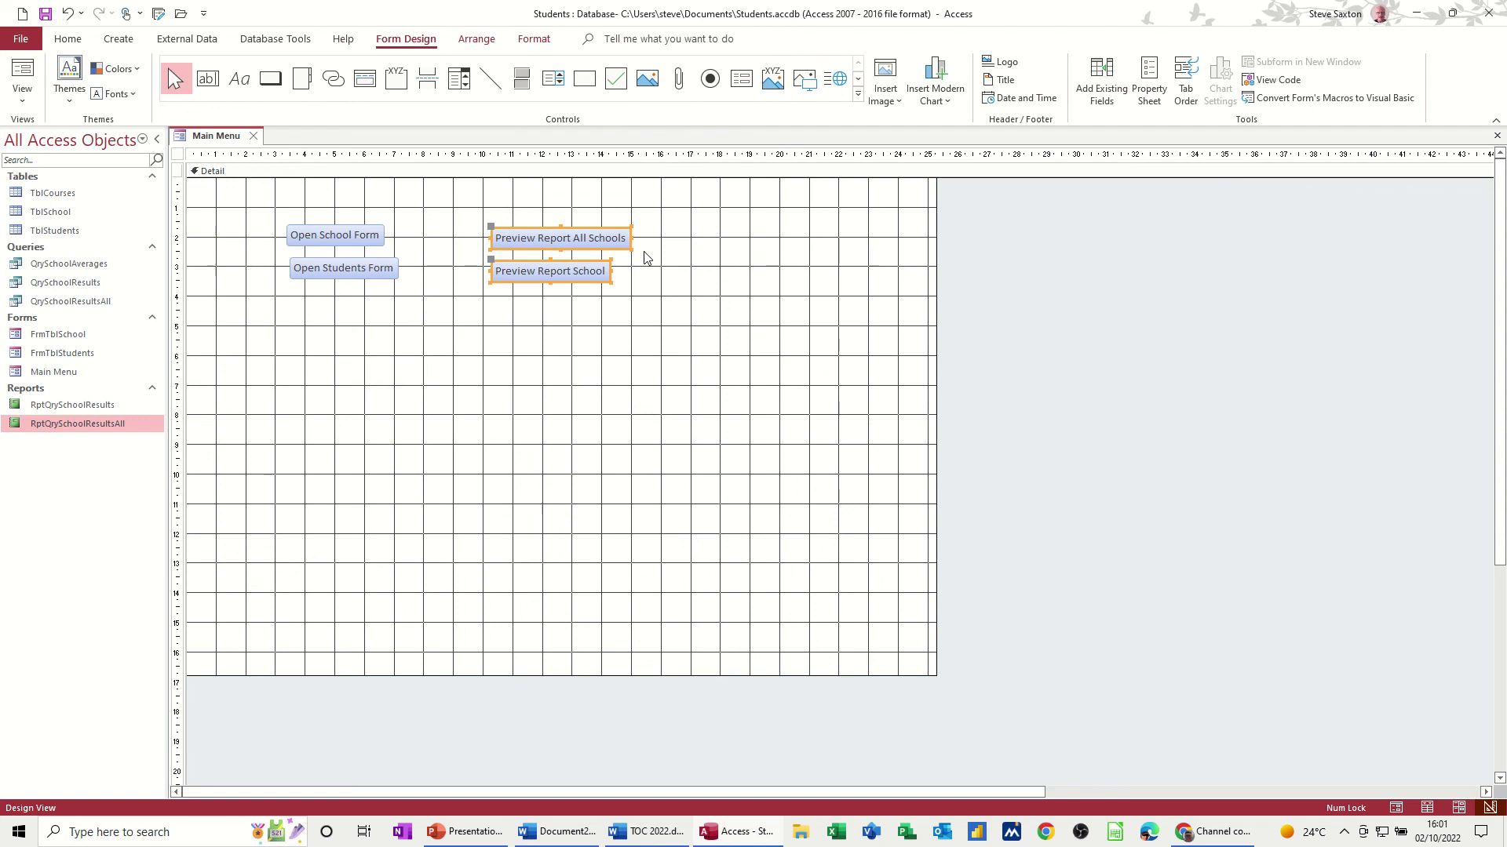
click(477, 38)
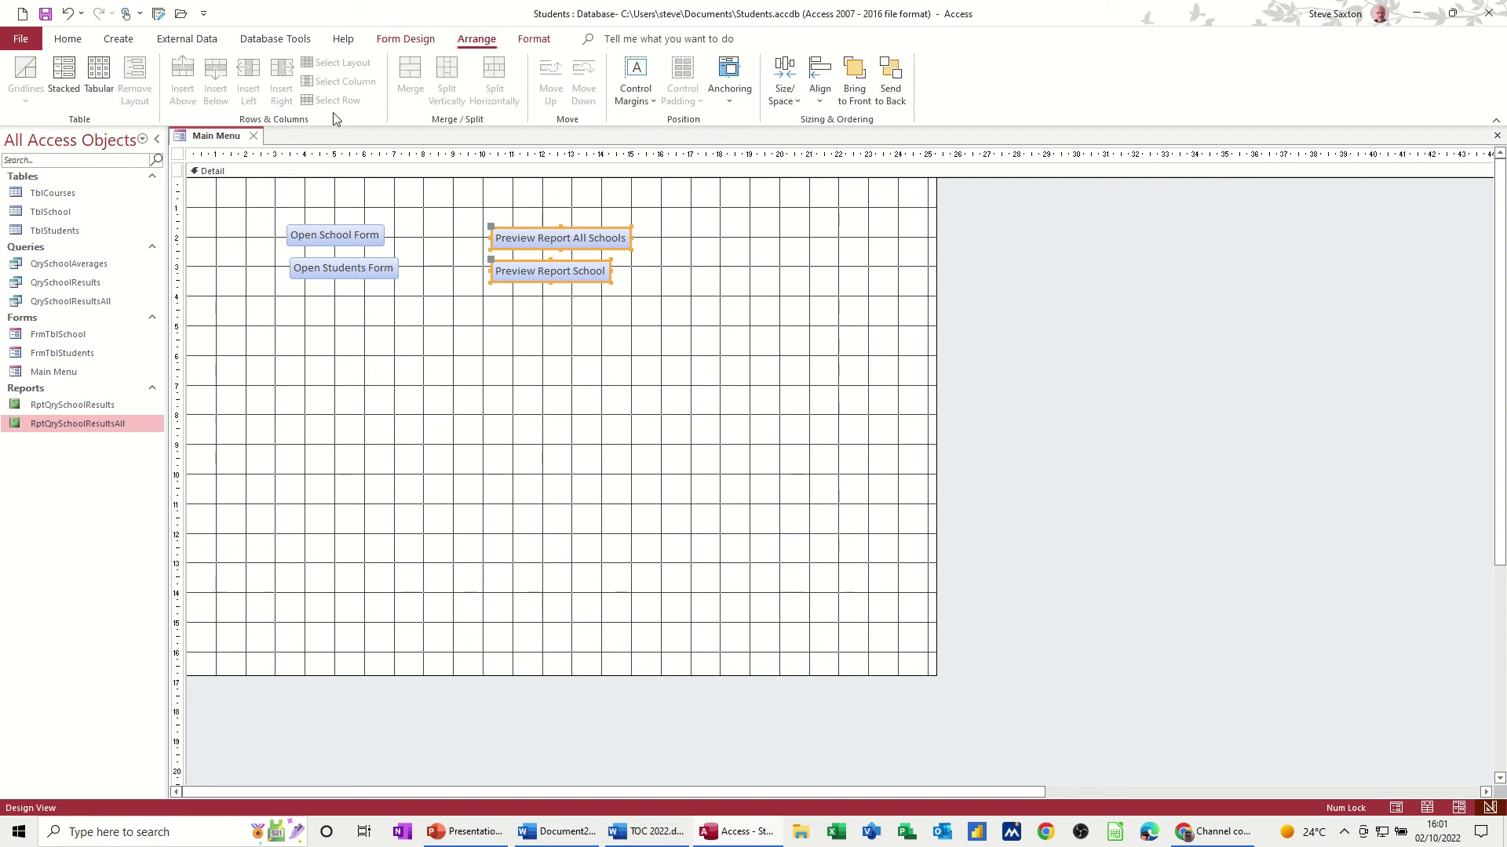
click(64, 74)
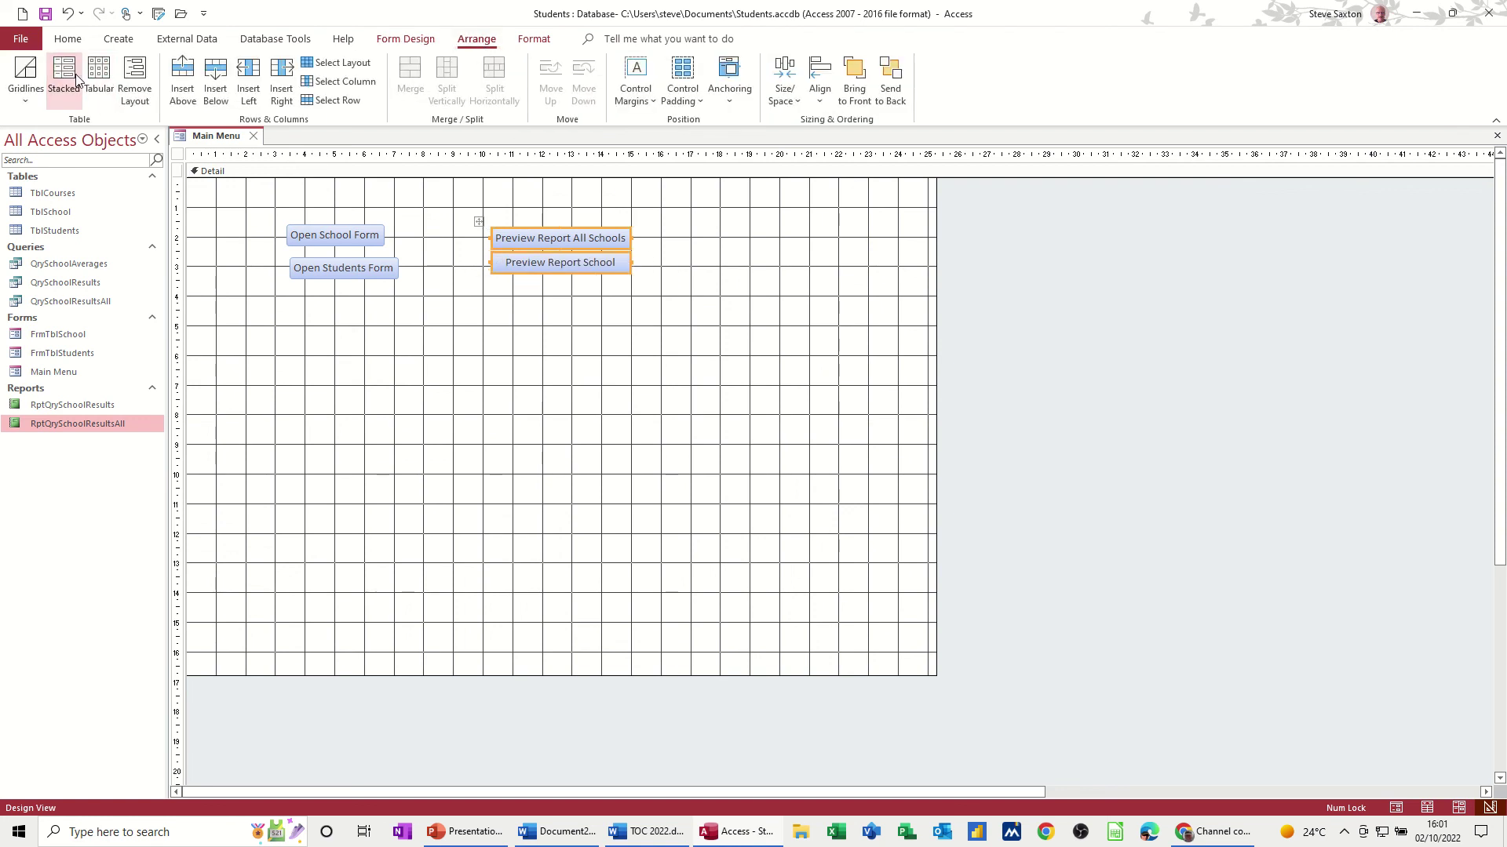
drag(262, 210, 387, 287)
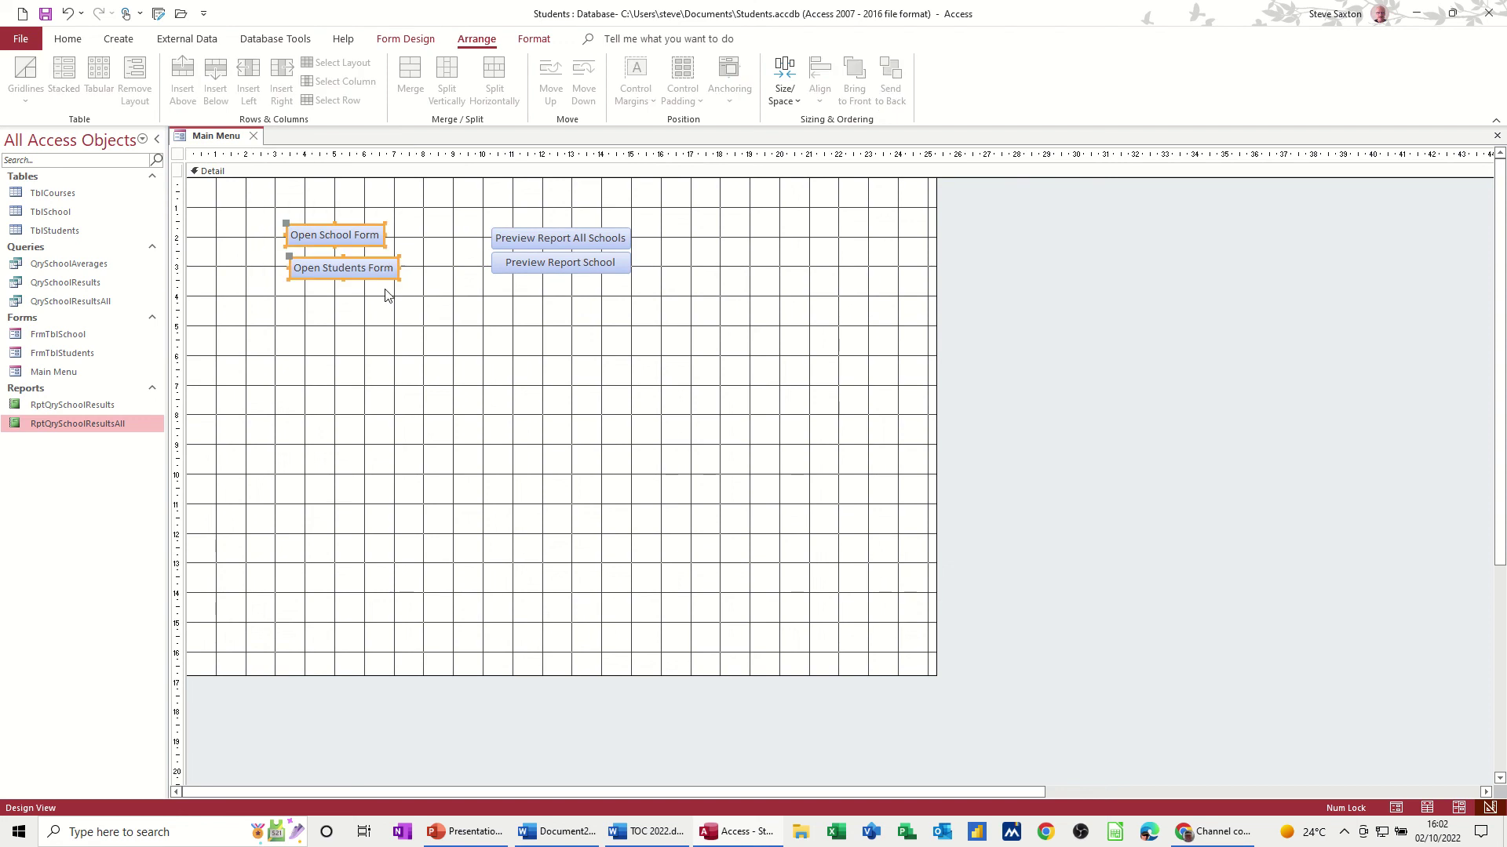
click(68, 76)
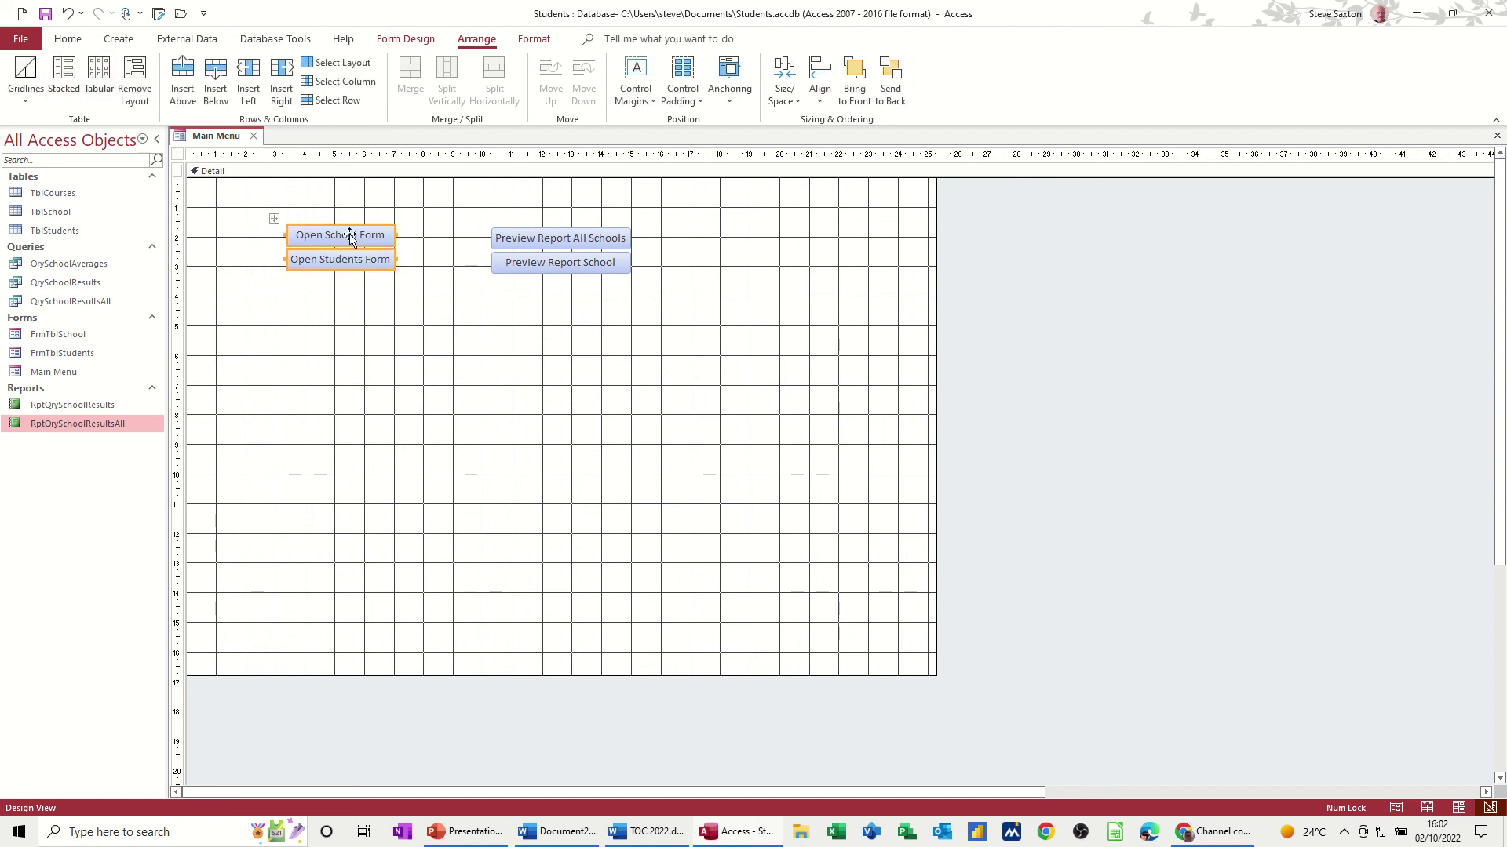
Move both stacked button groups up and to the left on the form.
drag(274, 218, 235, 204)
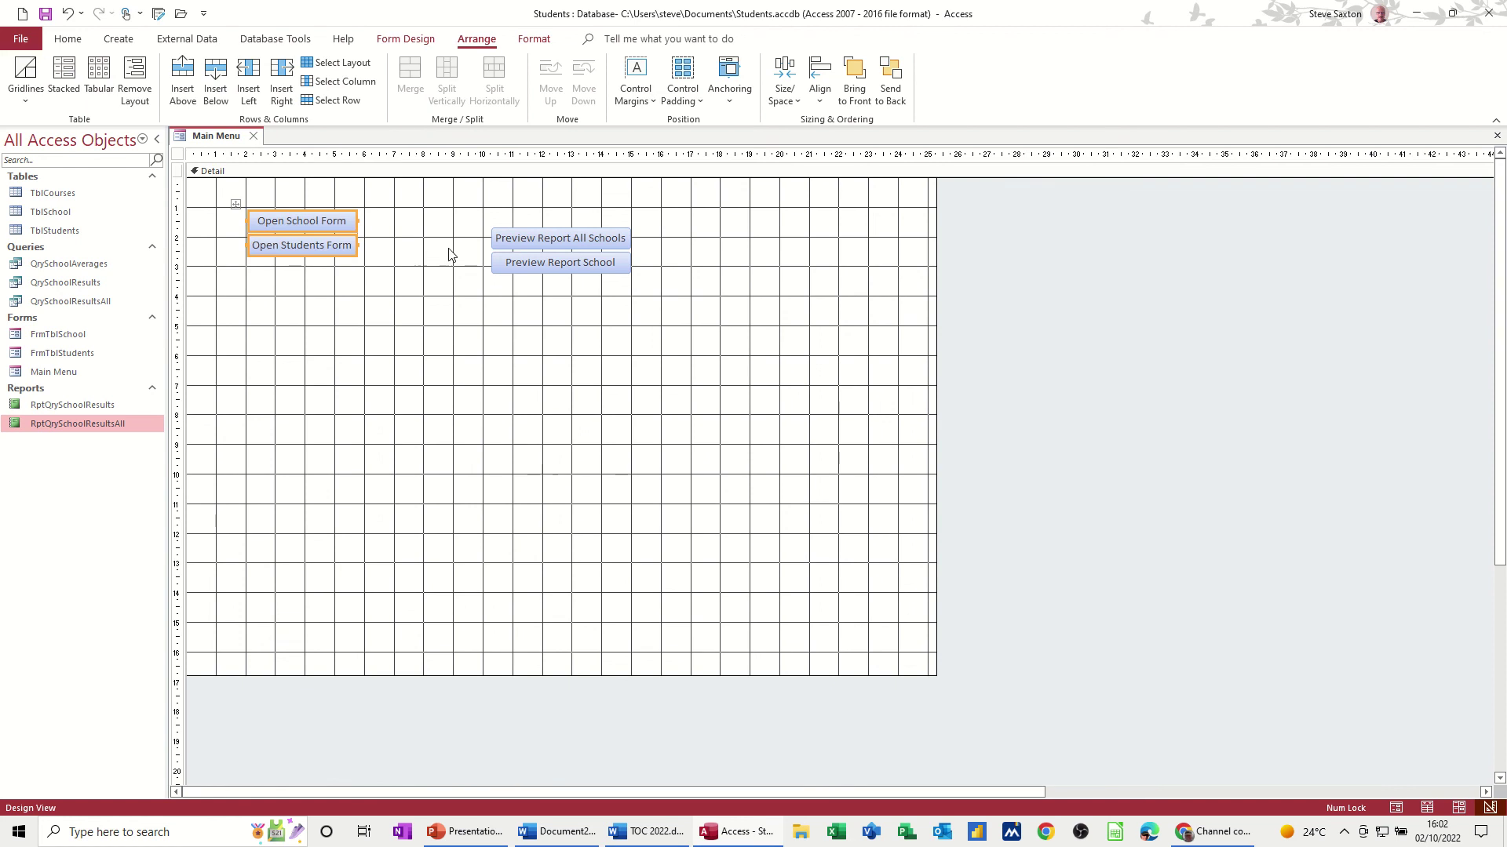
click(502, 239)
drag(481, 223, 416, 203)
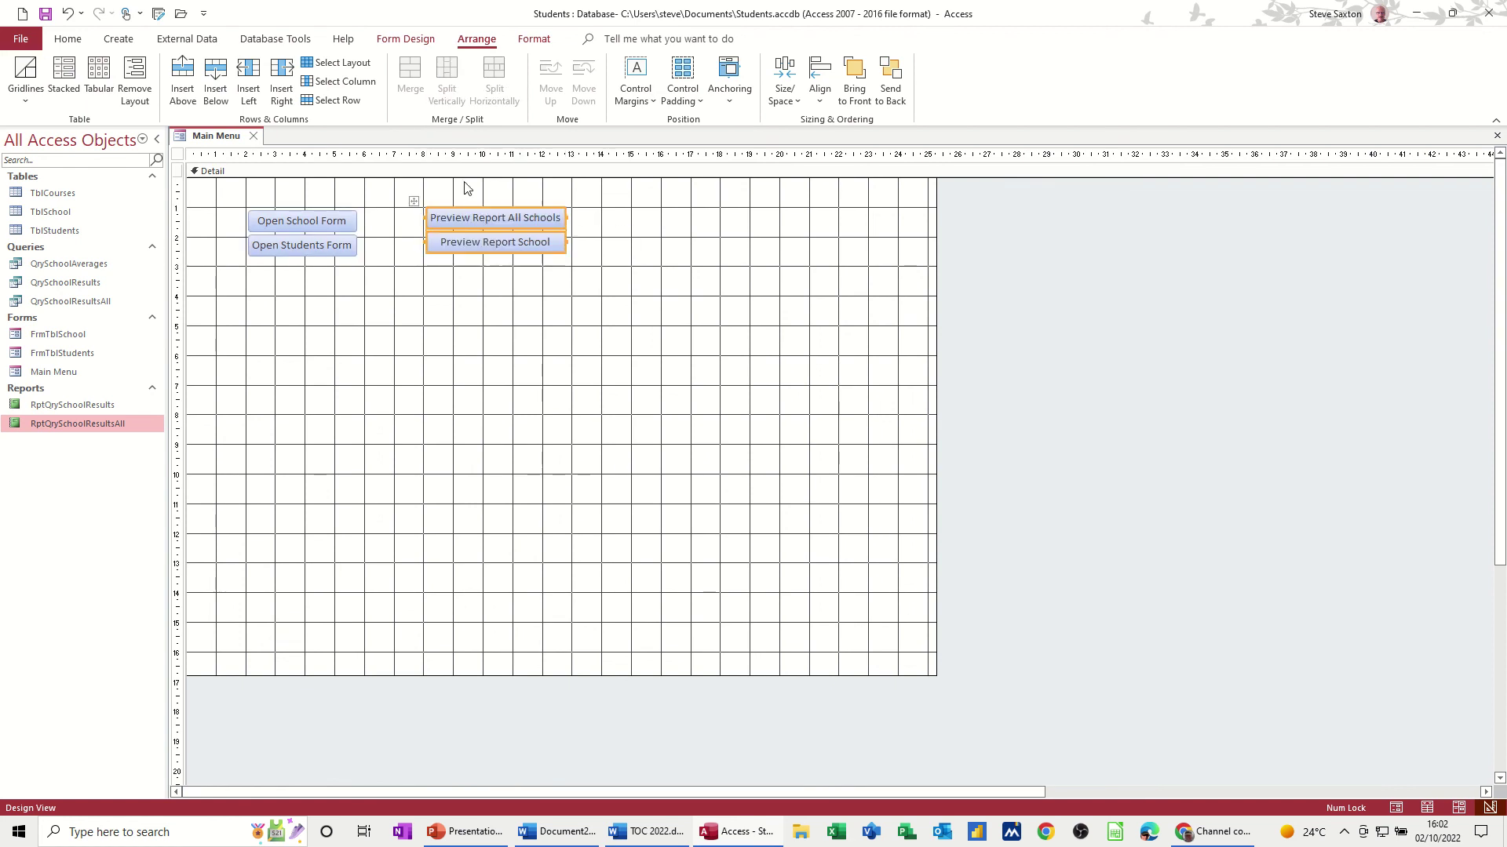
click(437, 45)
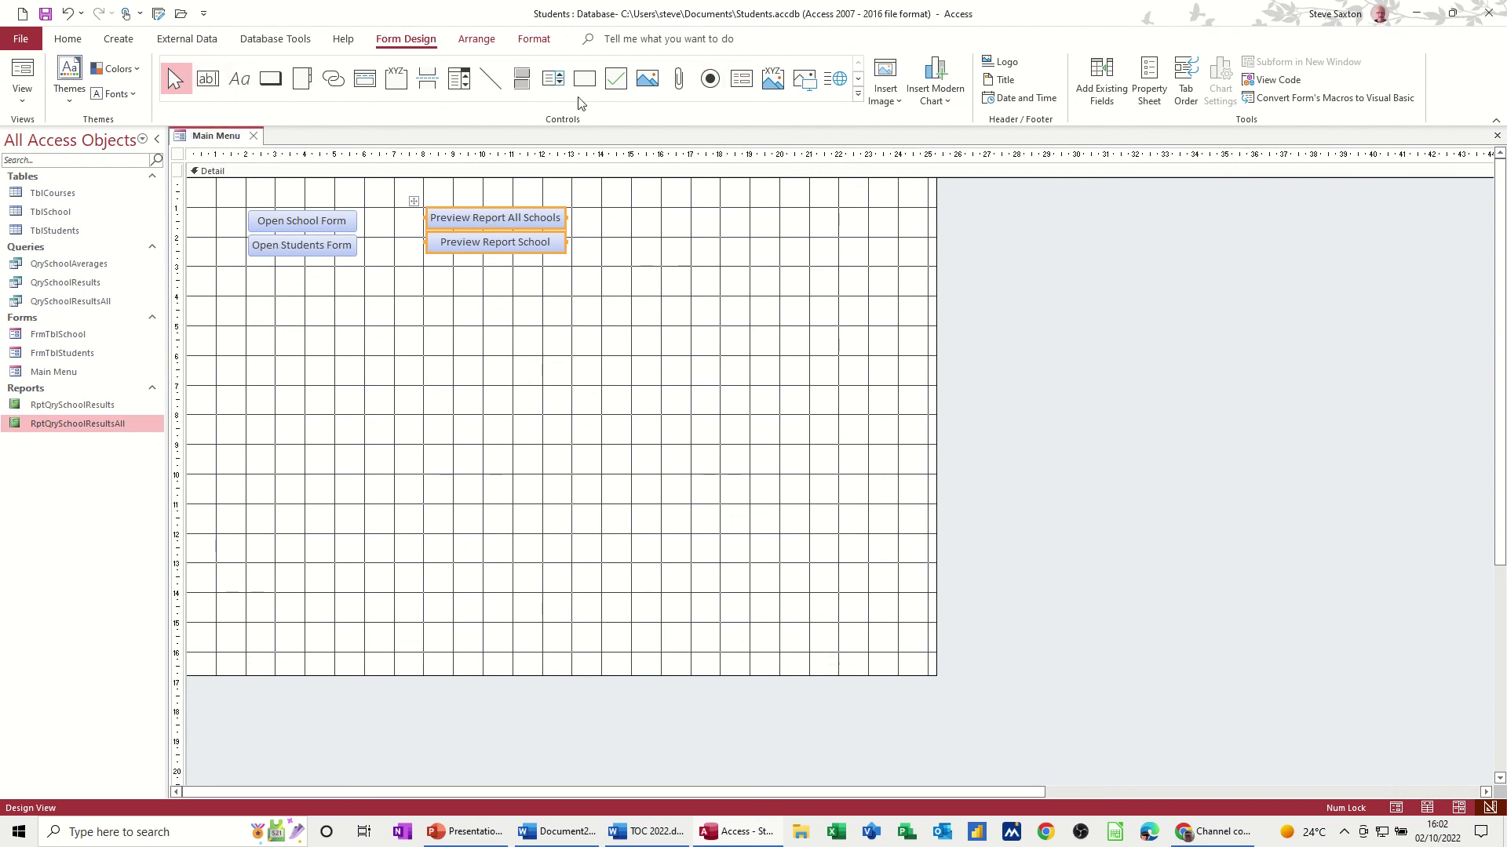
click(858, 94)
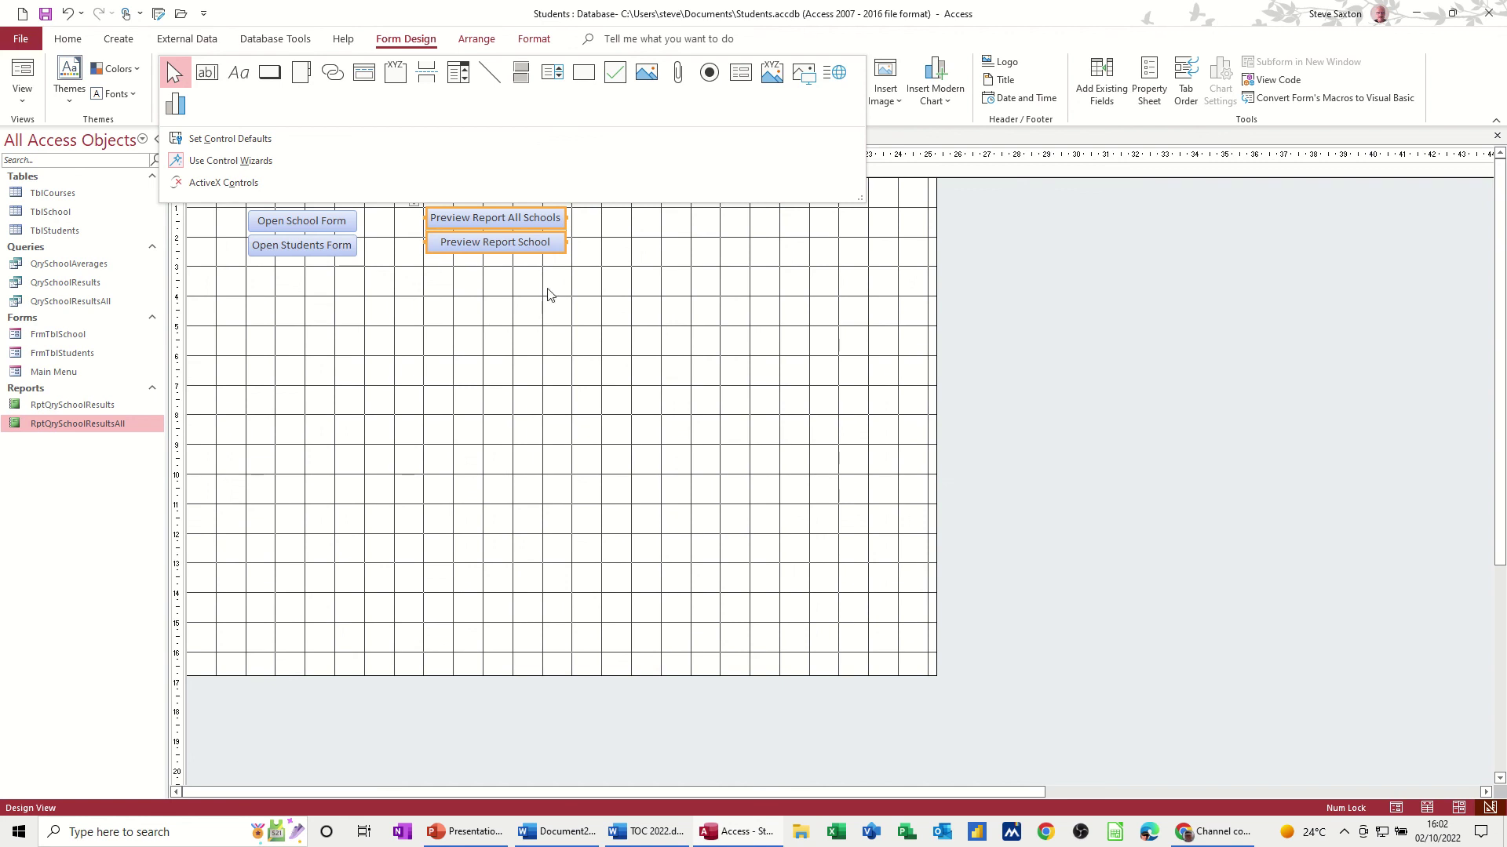
click(515, 317)
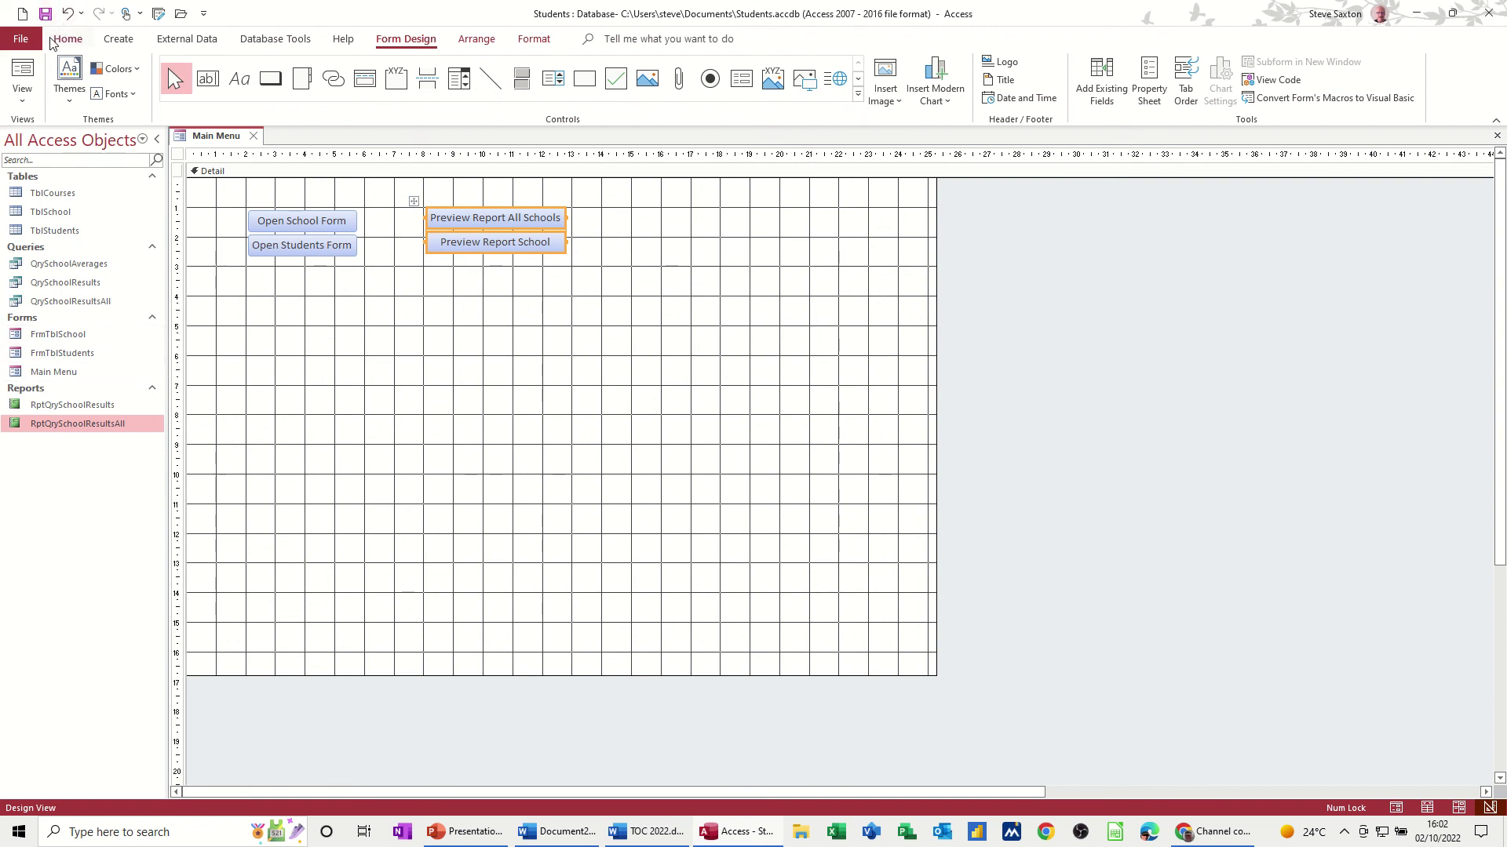
In Form View, preview the all-schools report and close it.
click(22, 75)
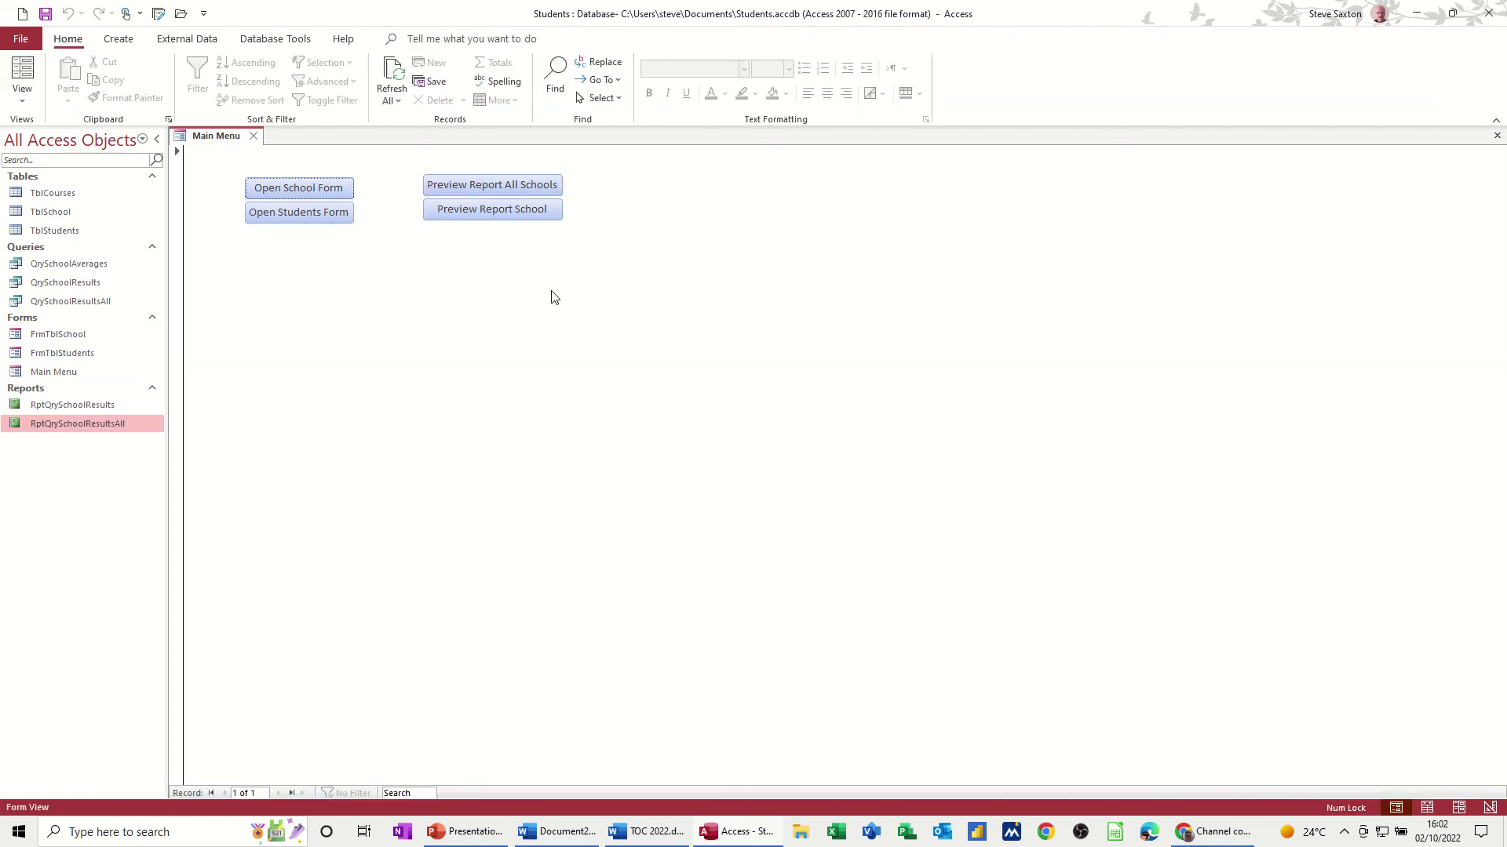
click(498, 185)
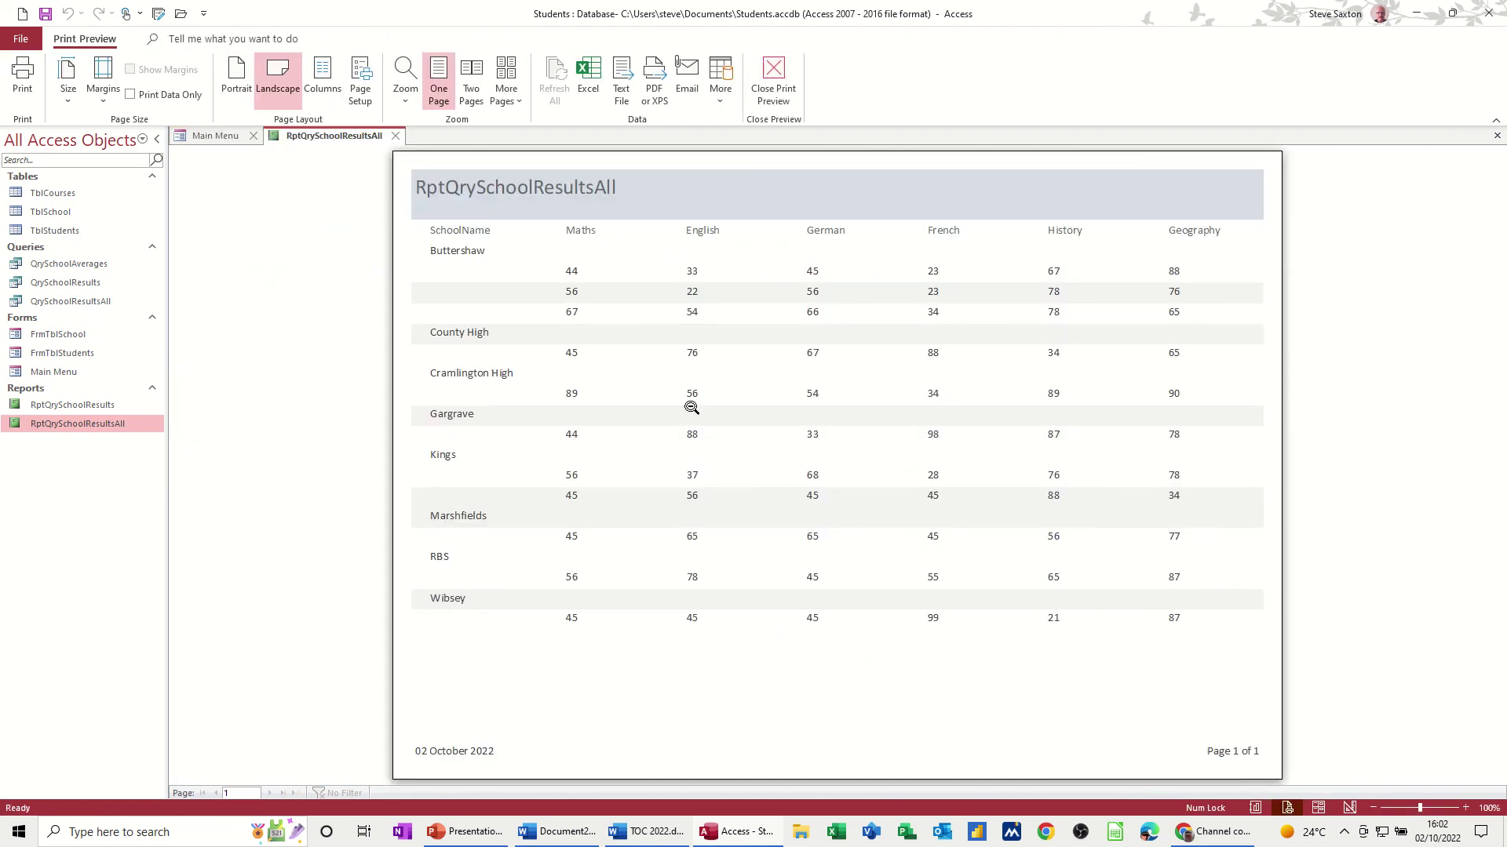
click(770, 85)
Preview the single-school report for Buttershaw, then close the preview.
click(477, 208)
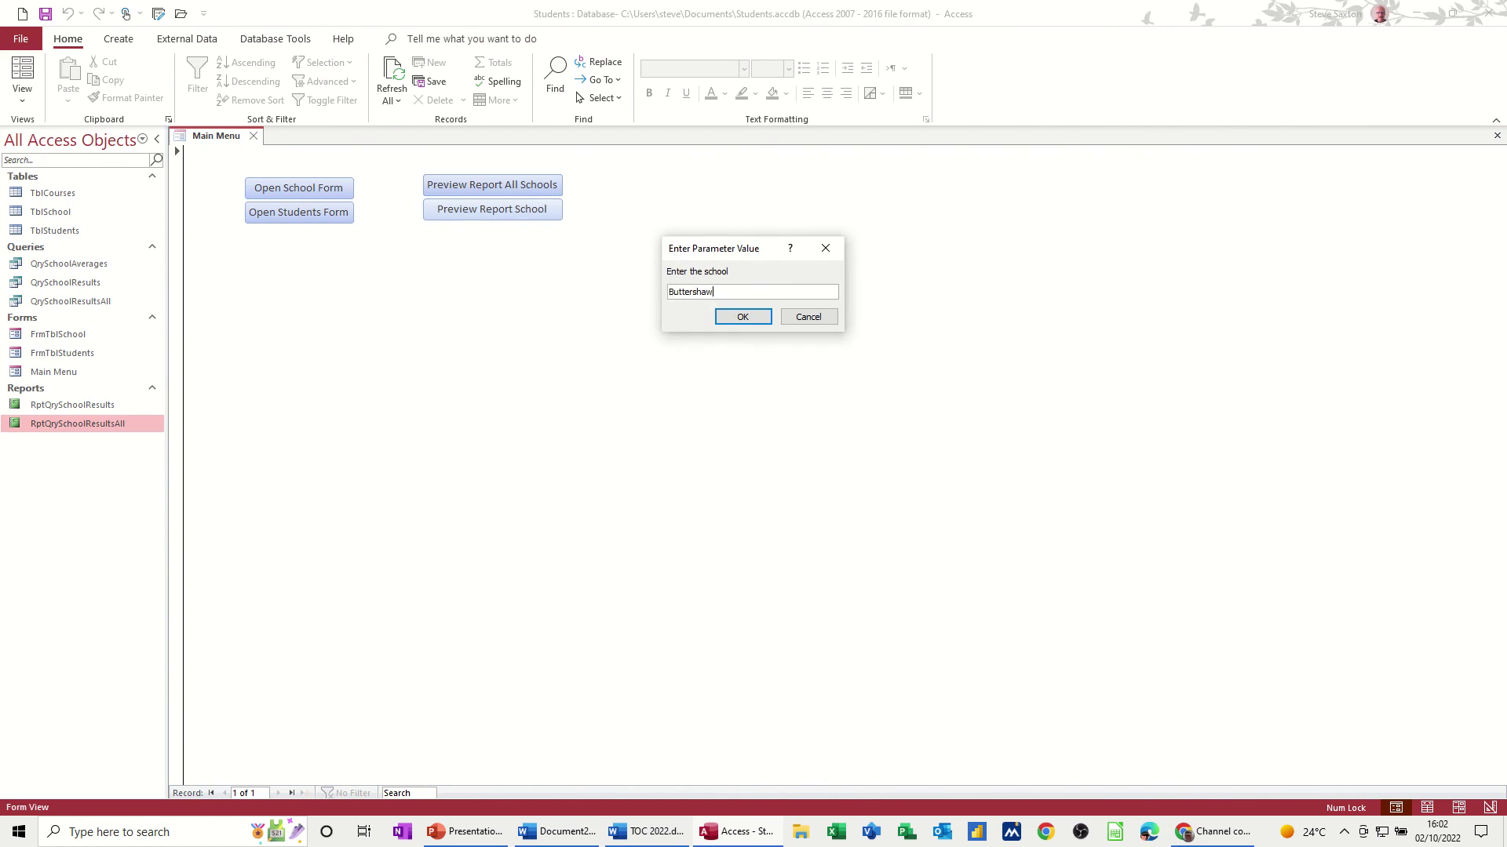
key(Return)
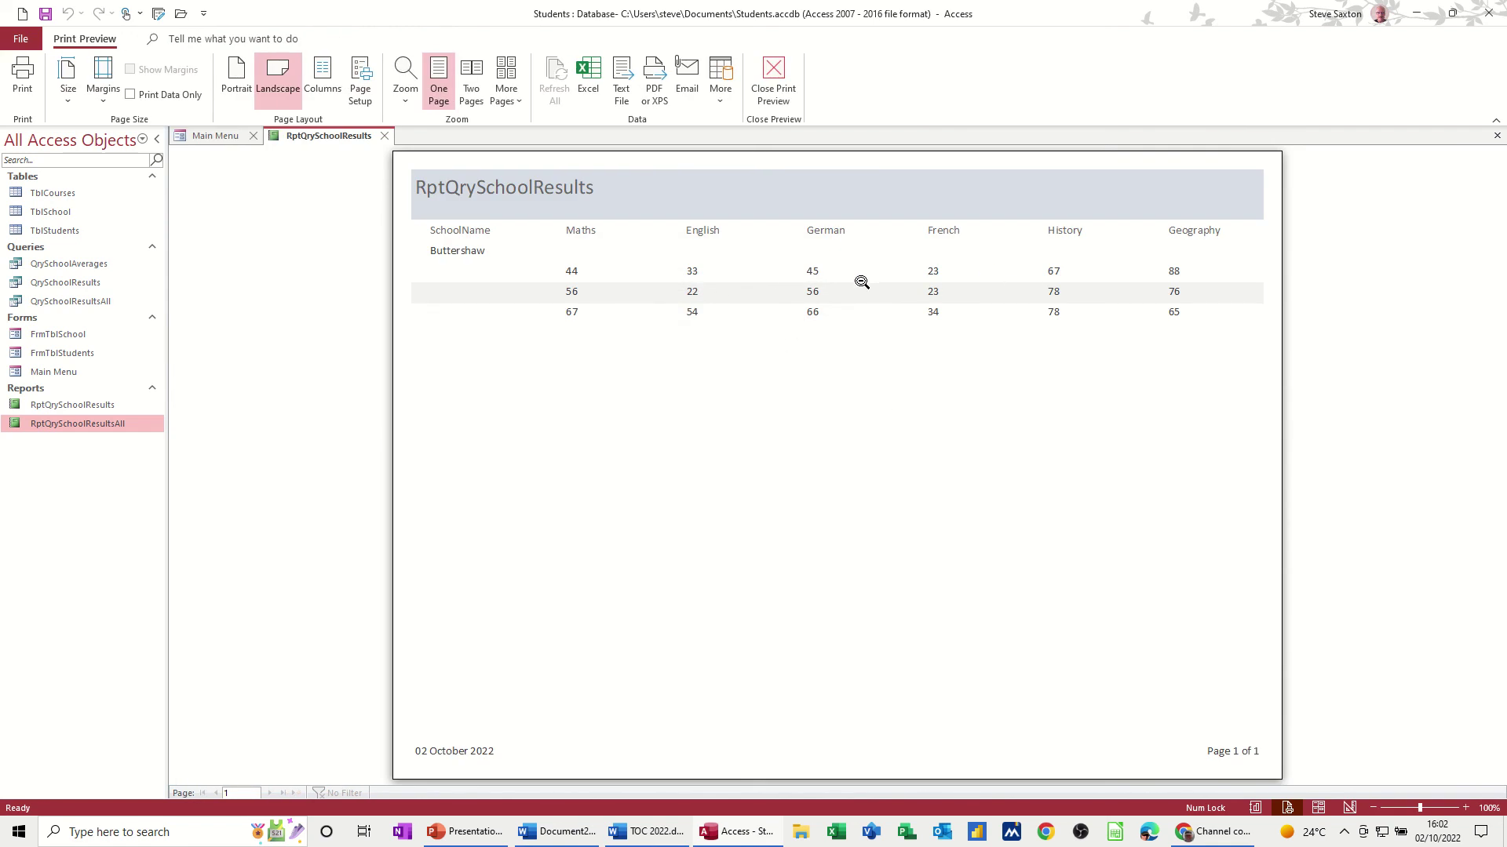
click(773, 87)
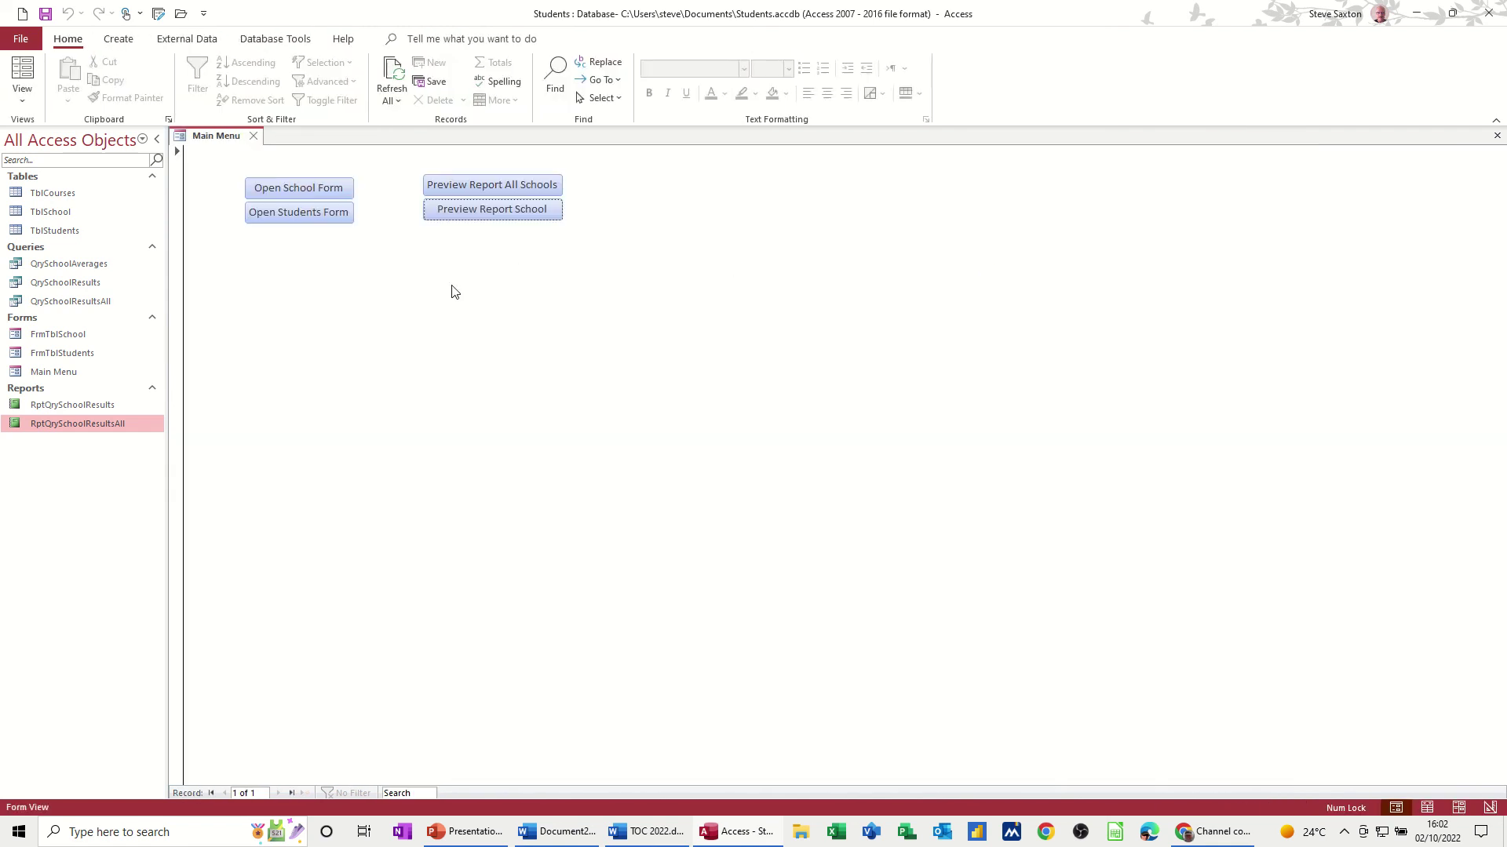